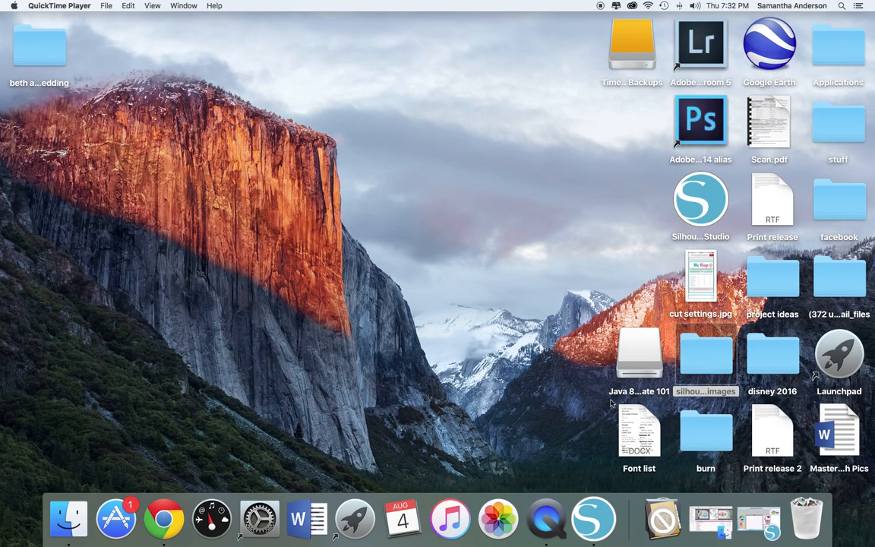
Switch to the Silhouette Studio document containing the beach ball and Hello Kitty images.
{"action": "left_click", "coordinate": [756, 524]}
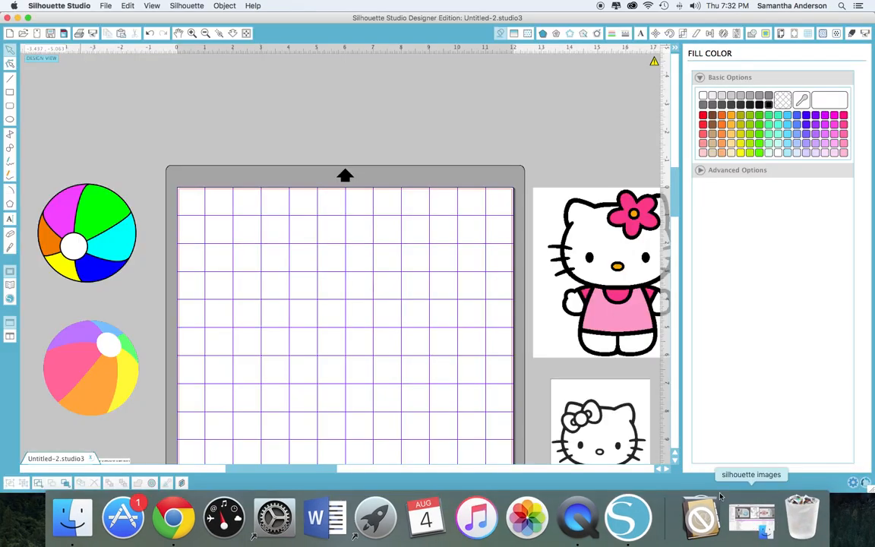
{"action": "scroll", "coordinate": [552, 344], "scroll_direction": "down", "scroll_amount": 5}
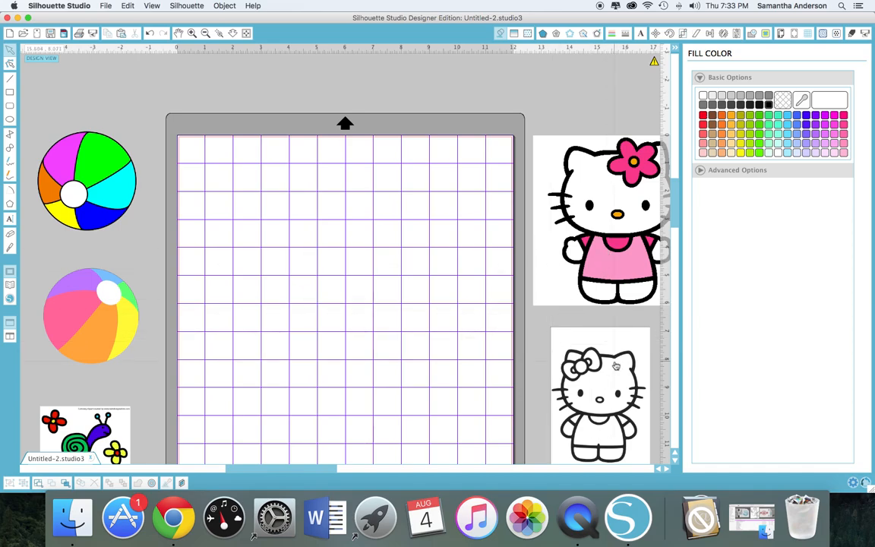
{"action": "left_click_drag", "start_coordinate": [617, 367], "coordinate": [313, 217]}
{"action": "left_click", "coordinate": [377, 259]}
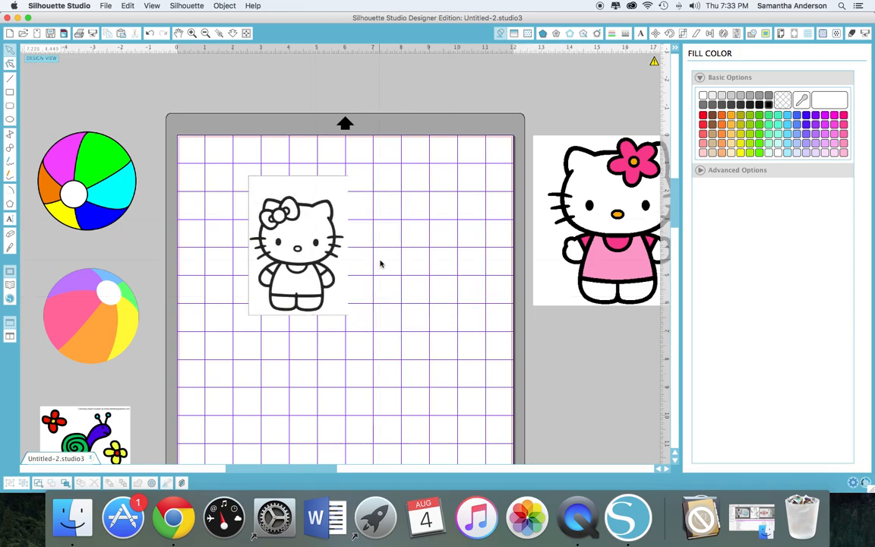
{"action": "left_click_drag", "start_coordinate": [275, 234], "coordinate": [580, 376]}
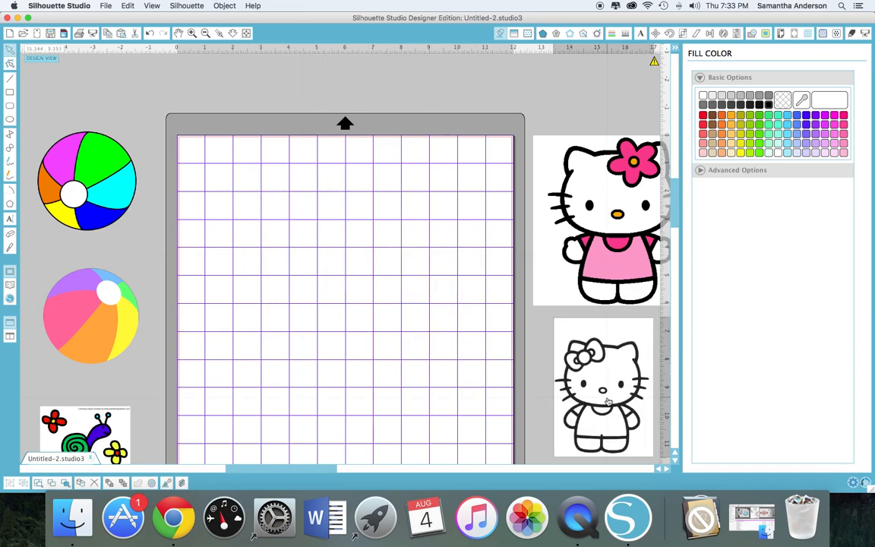
{"action": "left_click", "coordinate": [210, 241]}
Move both beach ball images onto the cutting mat and bring the snail and butterfly picture up beside it.
{"action": "left_click_drag", "start_coordinate": [129, 193], "coordinate": [281, 217]}
{"action": "left_click_drag", "start_coordinate": [109, 326], "coordinate": [406, 227]}
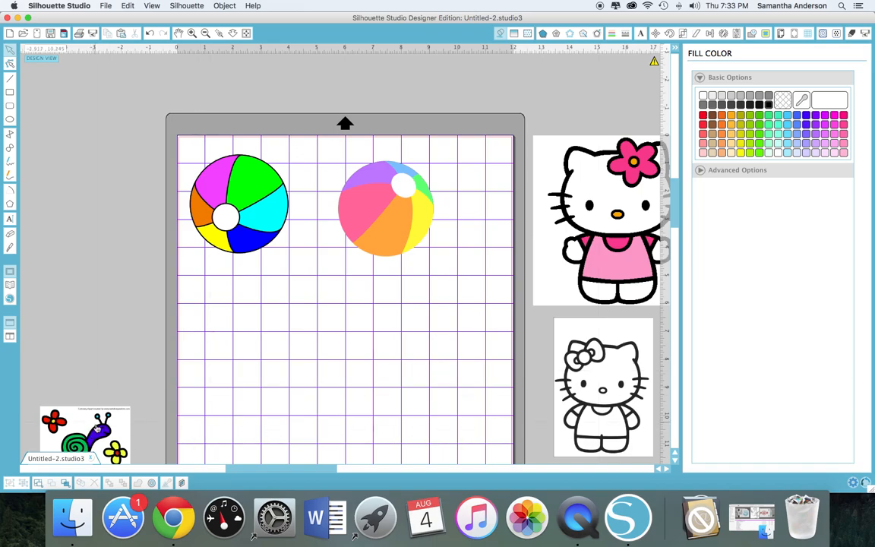
{"action": "left_click_drag", "start_coordinate": [99, 430], "coordinate": [101, 270]}
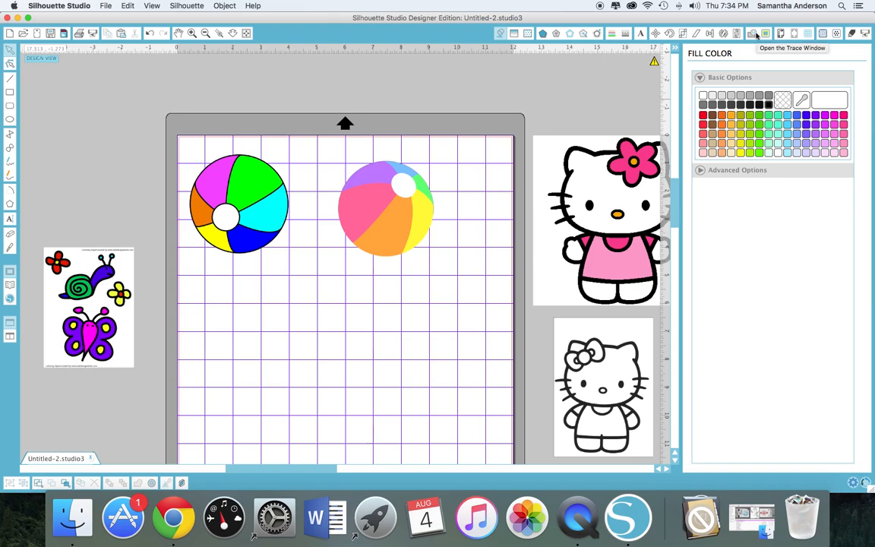
Start the Trace tool and mark a trace area of about 4.27 by 4.46 in around the pastel beach ball.
{"action": "left_click", "coordinate": [765, 34]}
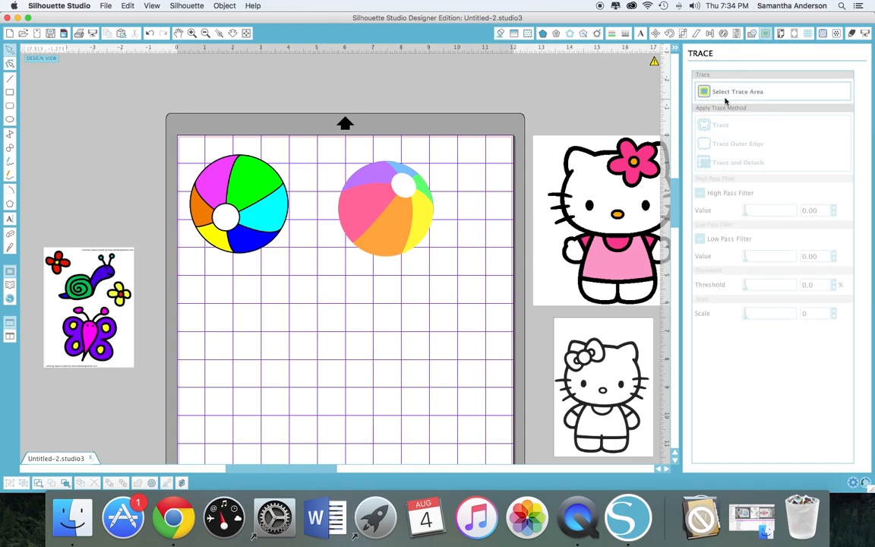
{"action": "left_click", "coordinate": [727, 93]}
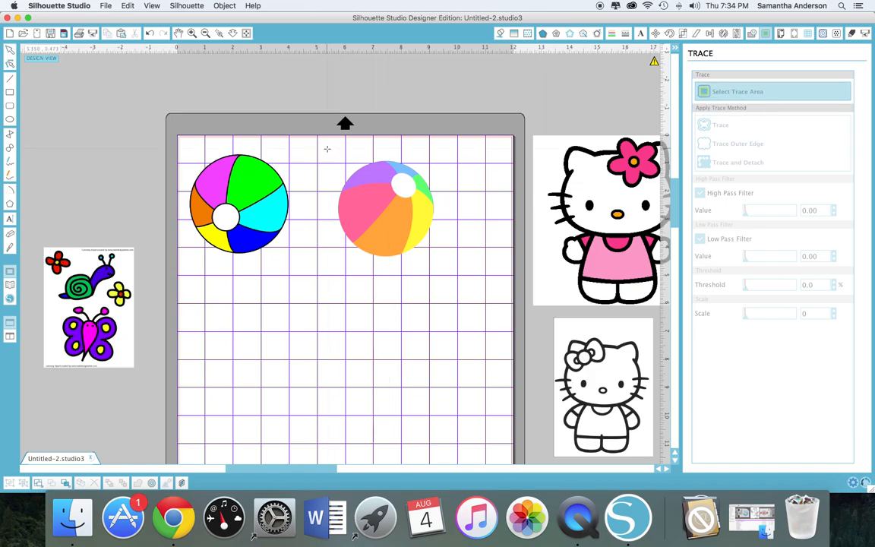
{"action": "mouse_move", "coordinate": [327, 149]}
{"action": "left_mouse_down"}
{"action": "mouse_move", "coordinate": [446, 260]}
{"action": "mouse_move", "coordinate": [448, 275]}
{"action": "left_mouse_up"}
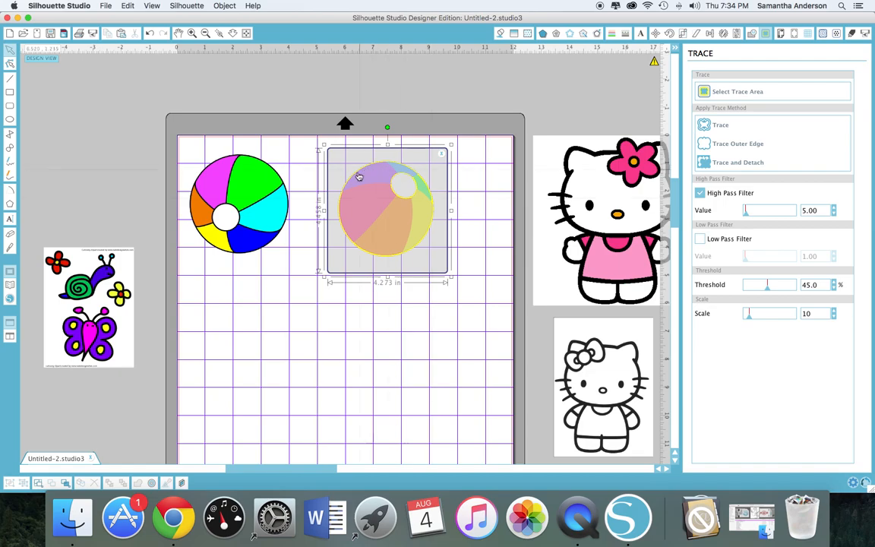
{"action": "left_click", "coordinate": [192, 33]}
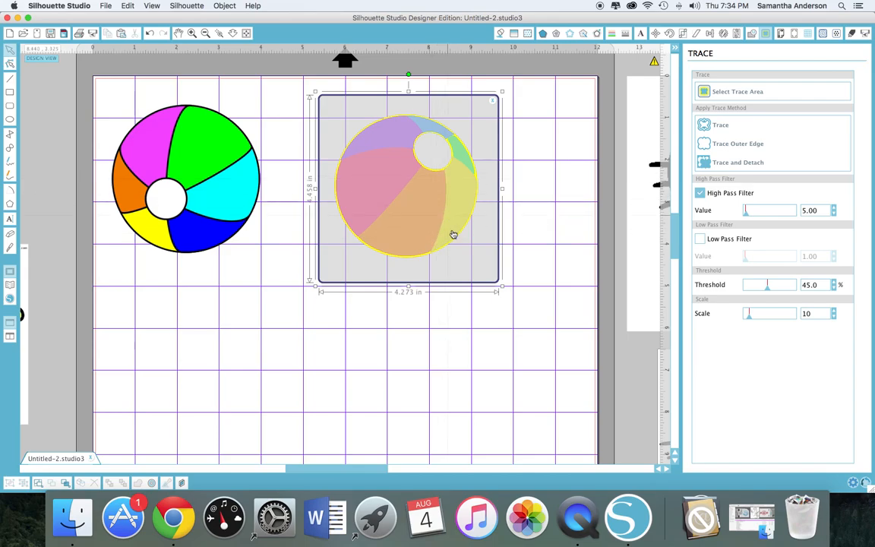
Try tracing the pastel ball with High Pass at 1.00, Low Pass at 1.00, and then both filters off with Threshold 72.7%.
{"action": "left_click_drag", "start_coordinate": [747, 218], "coordinate": [732, 215]}
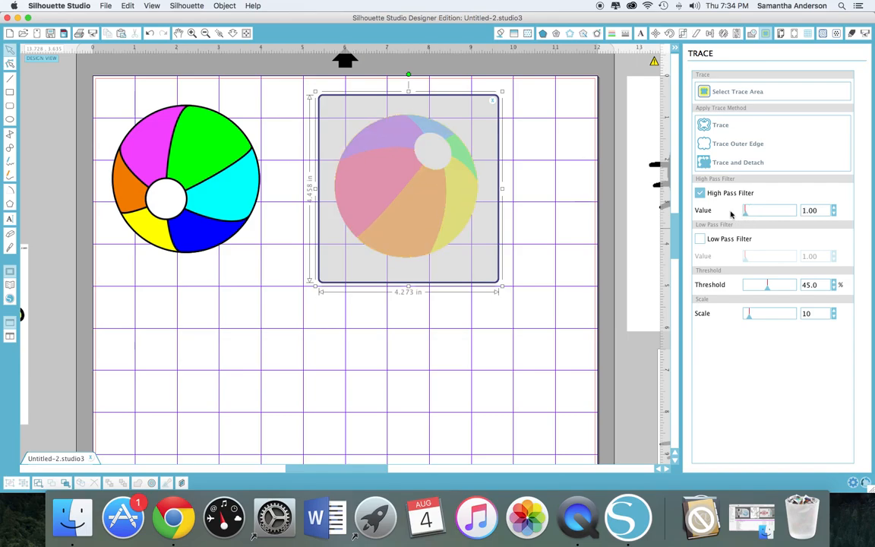
{"action": "left_click", "coordinate": [699, 240]}
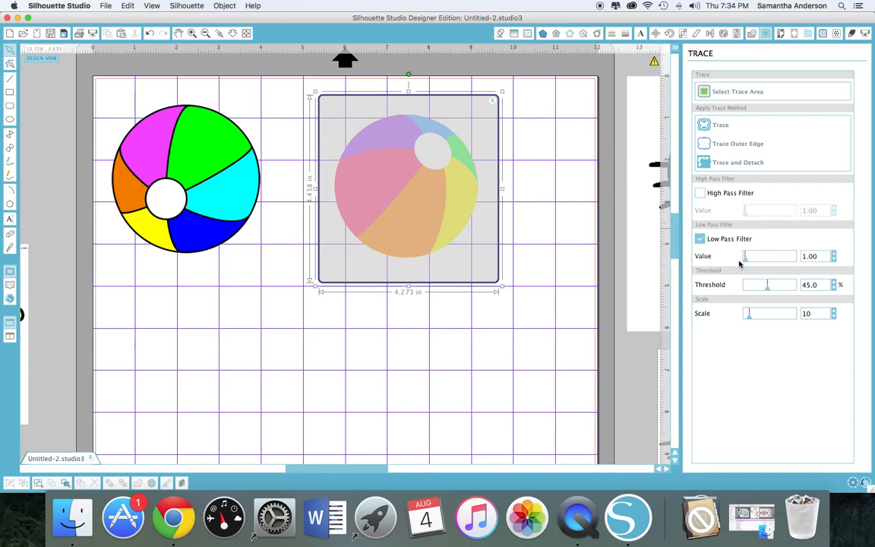
{"action": "left_click_drag", "start_coordinate": [746, 262], "coordinate": [718, 262]}
{"action": "left_click", "coordinate": [701, 240]}
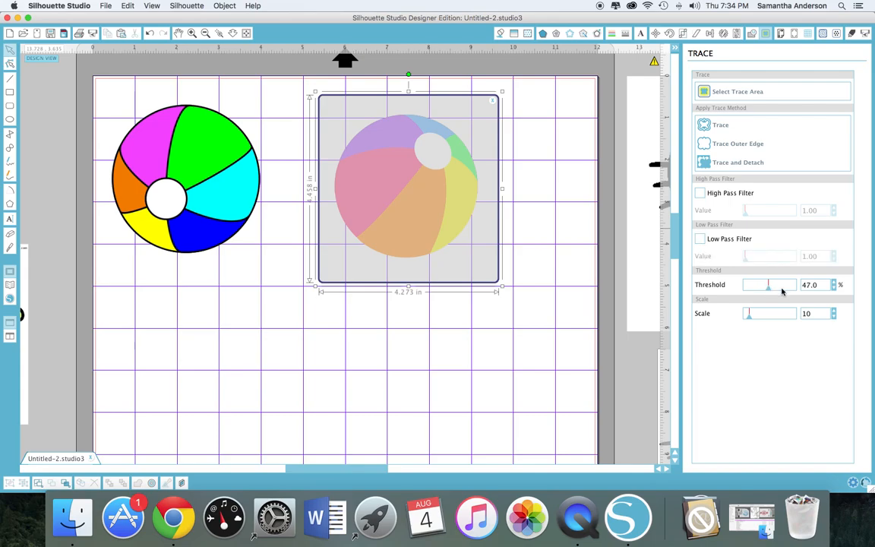
{"action": "left_click", "coordinate": [782, 287]}
{"action": "left_click_drag", "start_coordinate": [783, 291], "coordinate": [782, 287]}
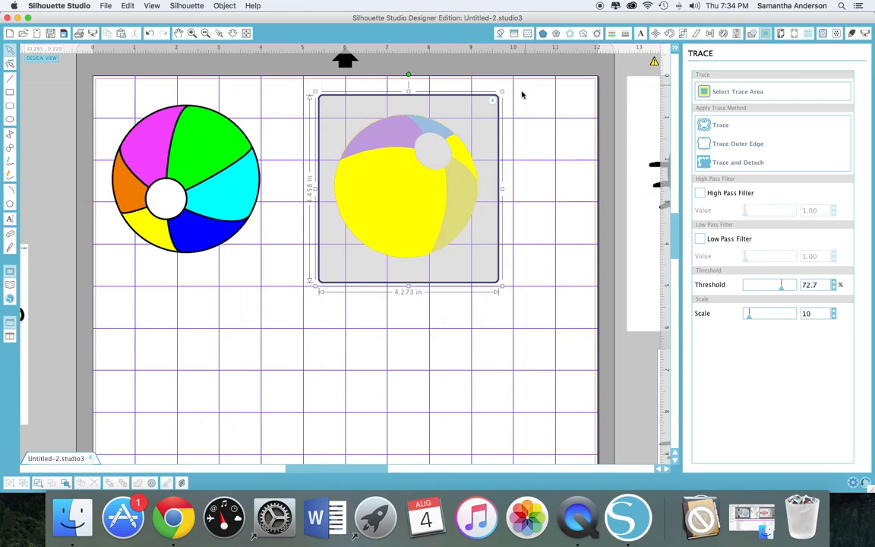
Discard the trace area and delete the pastel beach ball image.
{"action": "left_click", "coordinate": [493, 102]}
{"action": "left_click", "coordinate": [443, 189]}
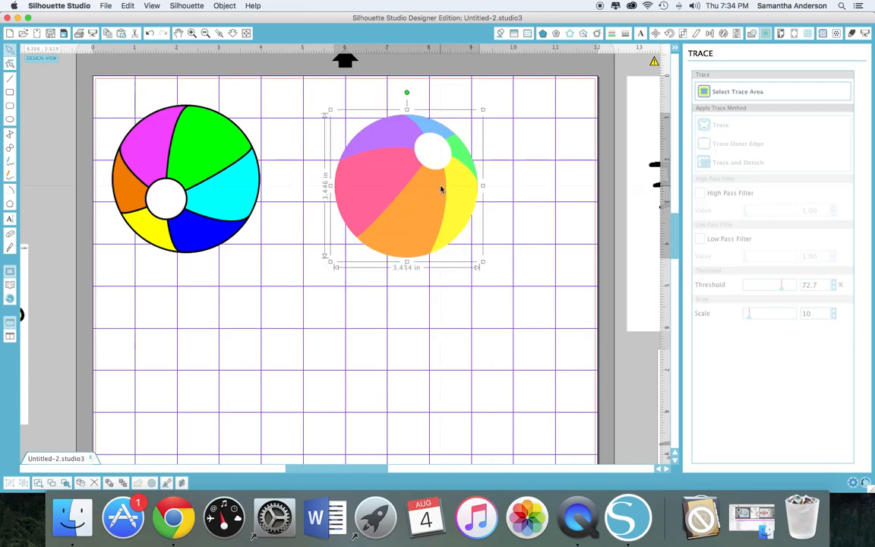
{"action": "key", "text": "Delete"}
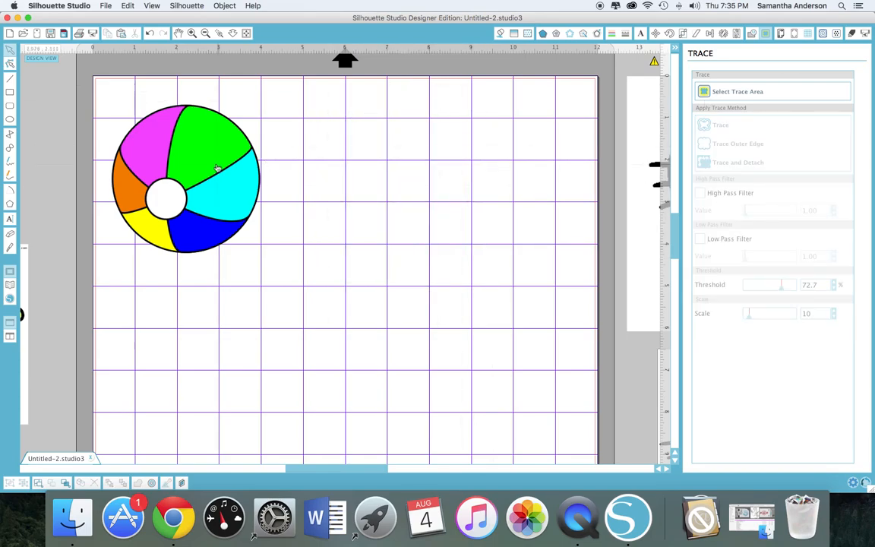
Mark a trace area of about 4.03 by 4.17 in around the black-outlined beach ball.
{"action": "left_click", "coordinate": [740, 91]}
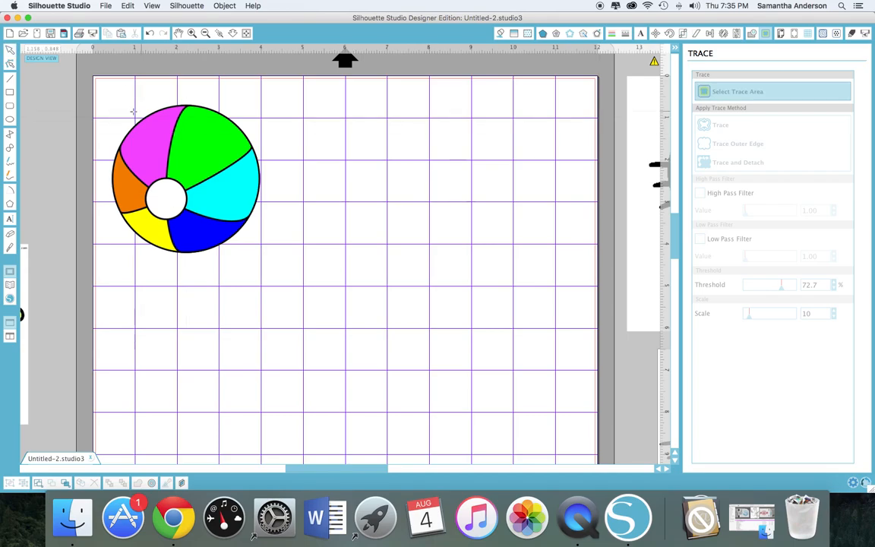
{"action": "mouse_move", "coordinate": [104, 94]}
{"action": "left_mouse_down"}
{"action": "mouse_move", "coordinate": [127, 146]}
{"action": "mouse_move", "coordinate": [274, 272]}
{"action": "left_mouse_up"}
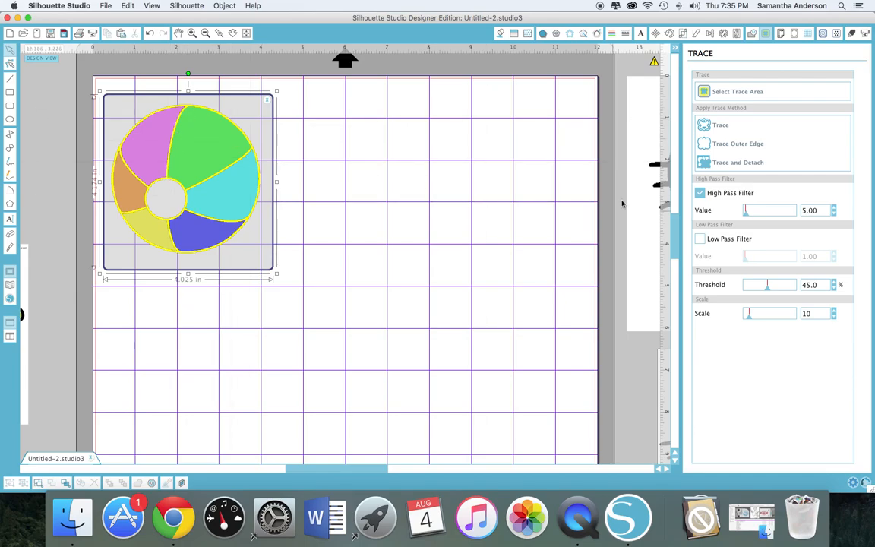
{"action": "left_click", "coordinate": [192, 33]}
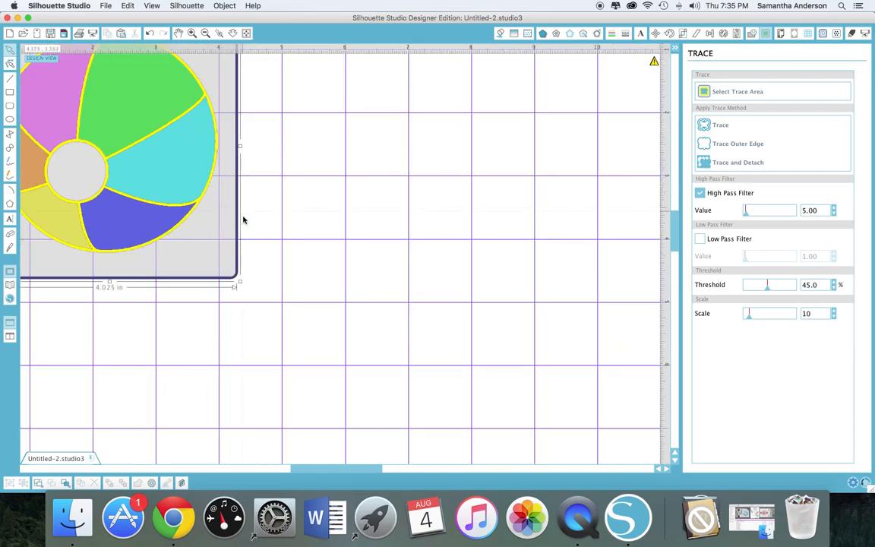
{"action": "scroll", "coordinate": [242, 221], "scroll_direction": "up", "scroll_amount": 2}
{"action": "scroll", "coordinate": [238, 221], "scroll_direction": "left", "scroll_amount": 3}
{"action": "scroll", "coordinate": [239, 218], "scroll_direction": "up", "scroll_amount": 2}
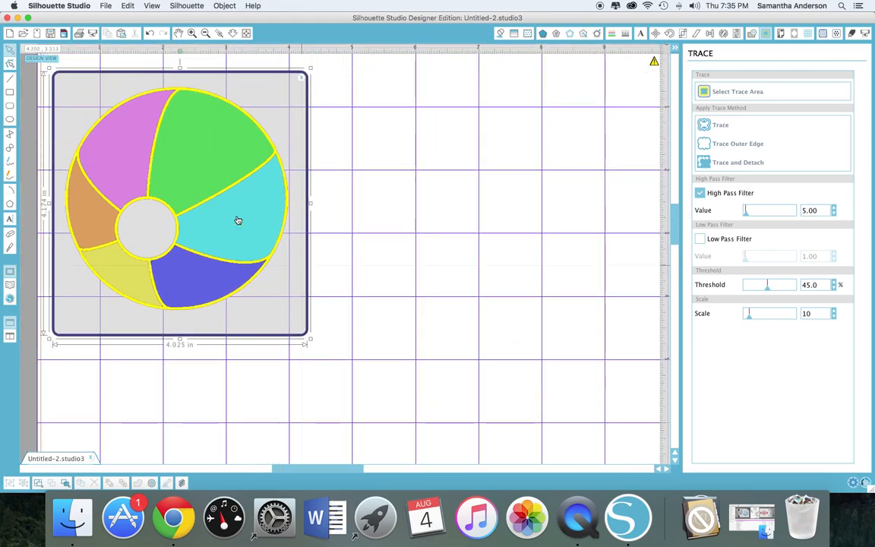
Set the High Pass Filter to 6.00 and the Scale to 4, and trace the black-outlined beach ball.
{"action": "left_click_drag", "start_coordinate": [745, 216], "coordinate": [748, 218]}
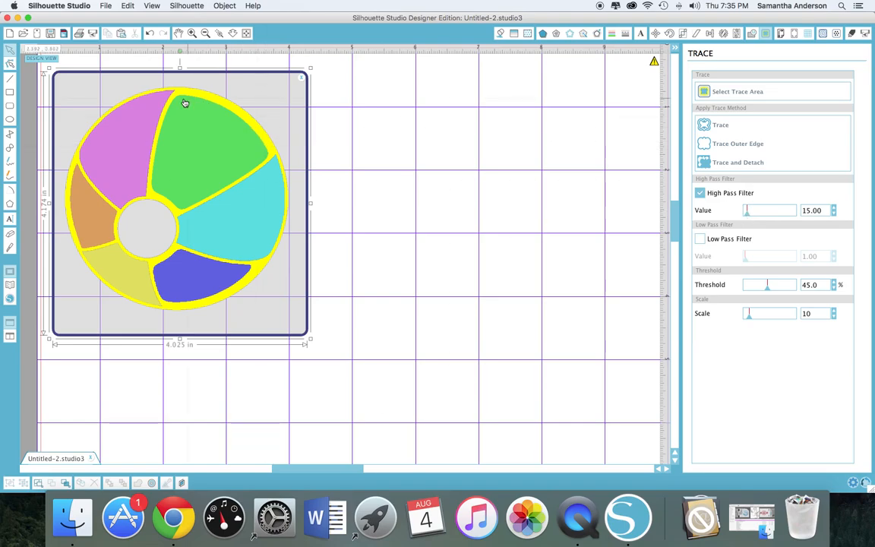
{"action": "left_click_drag", "start_coordinate": [749, 217], "coordinate": [743, 216]}
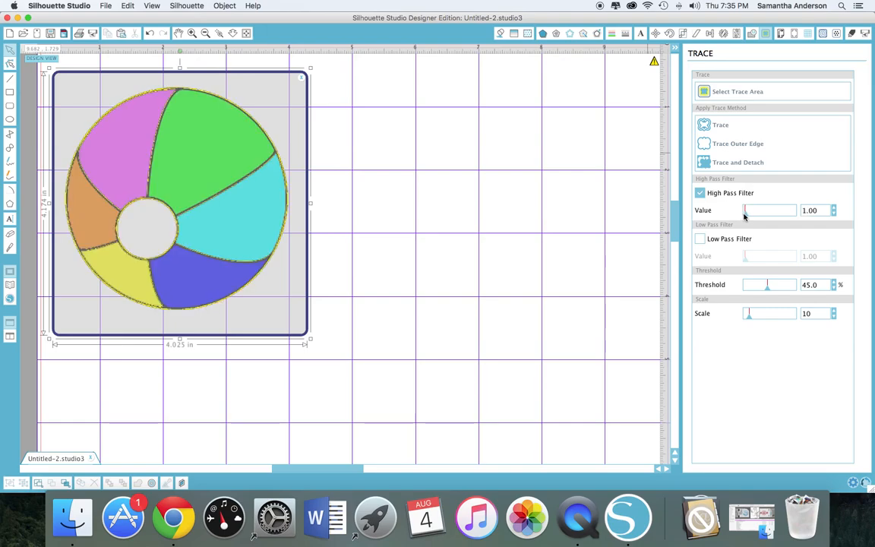
{"action": "left_click_drag", "start_coordinate": [746, 217], "coordinate": [746, 218]}
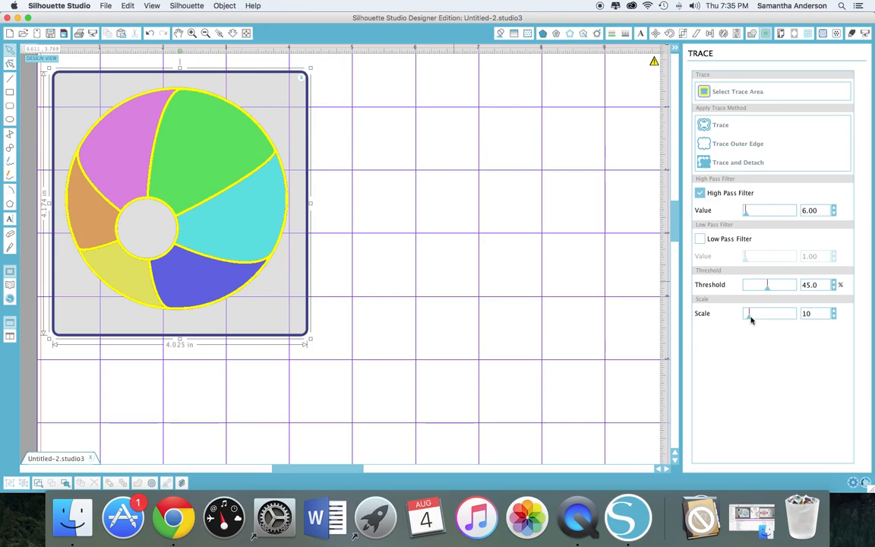
{"action": "left_click_drag", "start_coordinate": [747, 320], "coordinate": [731, 320]}
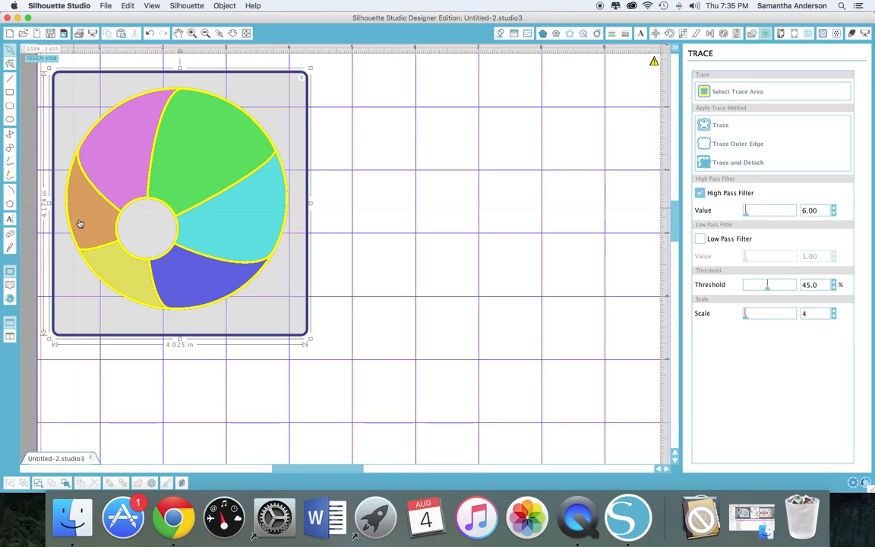
{"action": "left_click", "coordinate": [721, 125]}
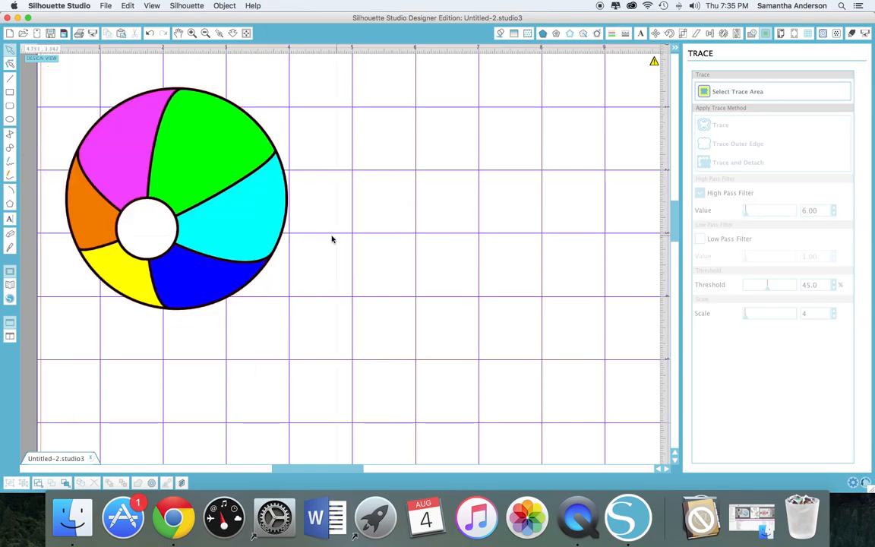
Move the original beach ball image off its traced outline to the opposite side of the mat.
{"action": "left_click_drag", "start_coordinate": [248, 203], "coordinate": [495, 203]}
{"action": "left_click", "coordinate": [250, 199]}
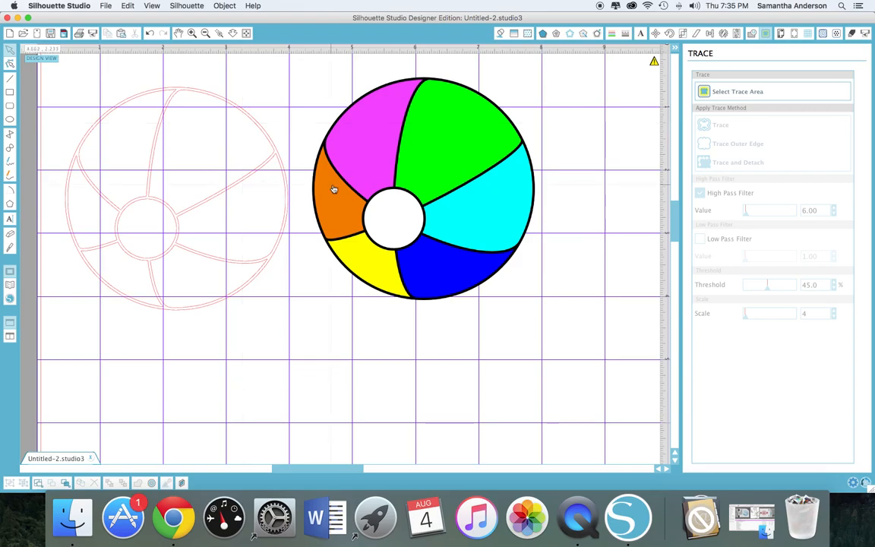
{"action": "left_click_drag", "start_coordinate": [350, 190], "coordinate": [376, 194]}
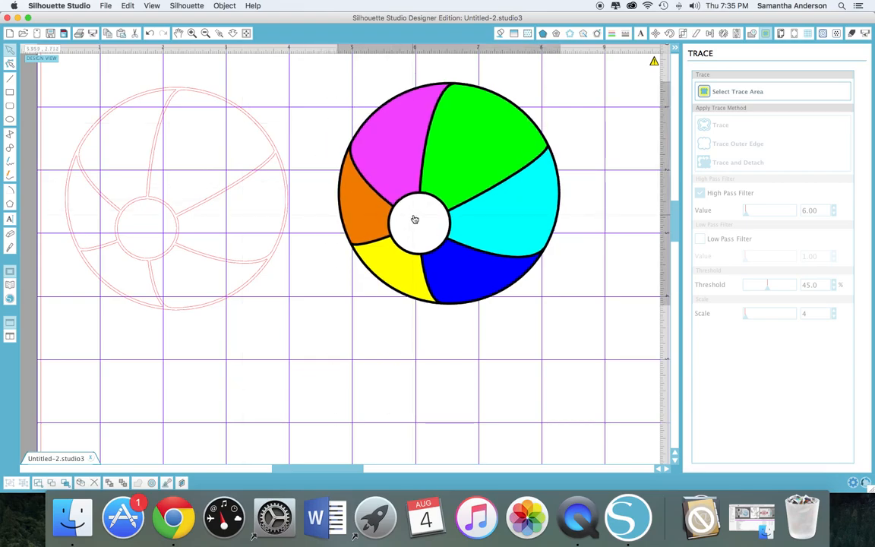
{"action": "left_click", "coordinate": [188, 33]}
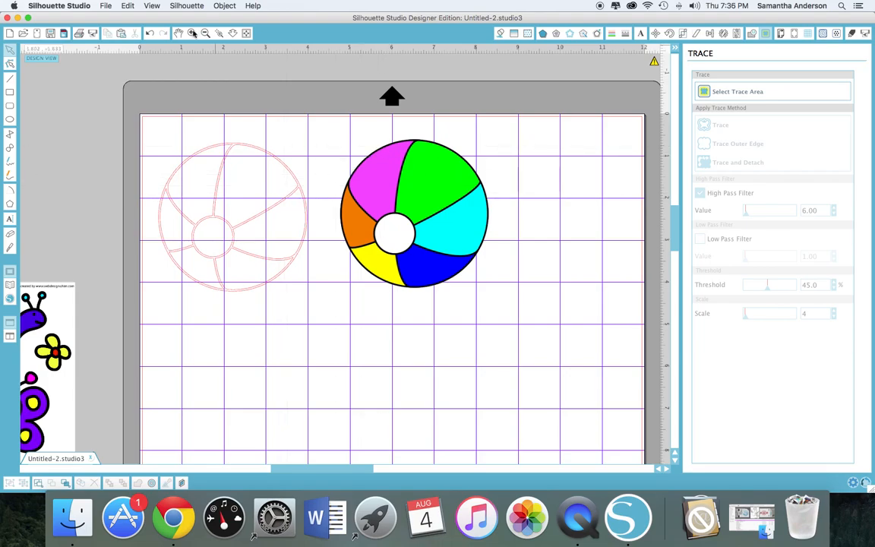
{"action": "left_click", "coordinate": [188, 33]}
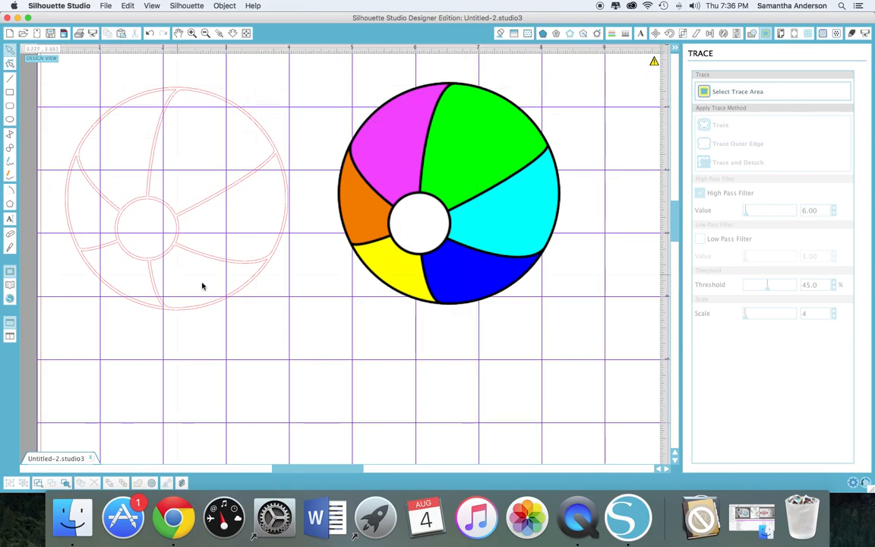
{"action": "left_click", "coordinate": [205, 35]}
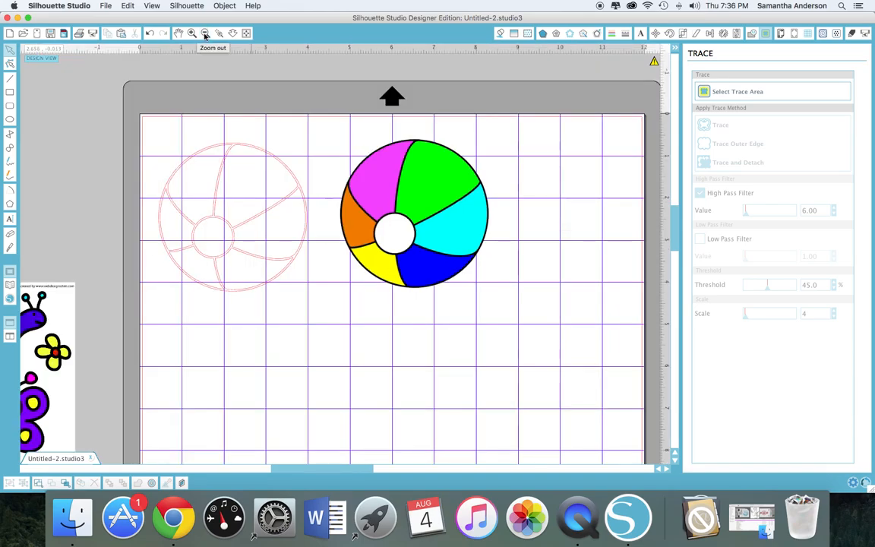
{"action": "left_click_drag", "start_coordinate": [404, 206], "coordinate": [539, 195]}
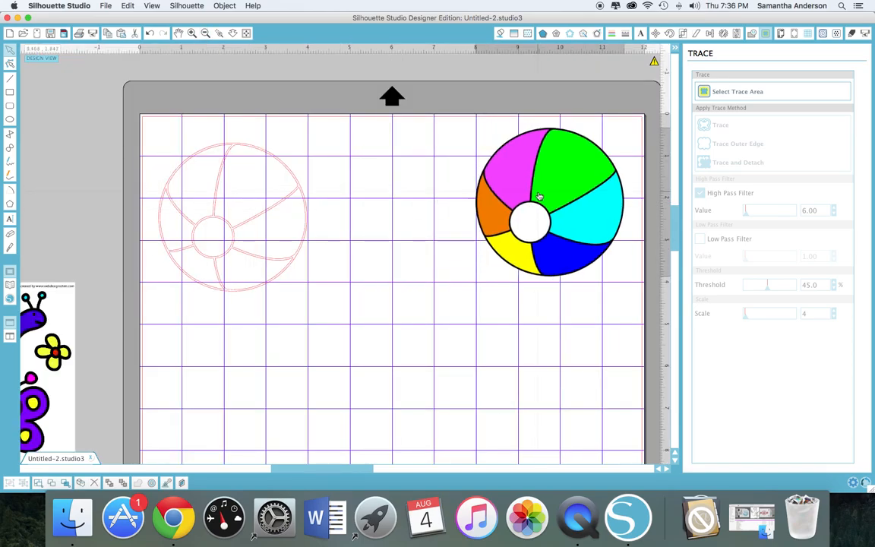
Shift the traced beach ball outline slightly and release its compound path.
{"action": "left_click", "coordinate": [278, 206]}
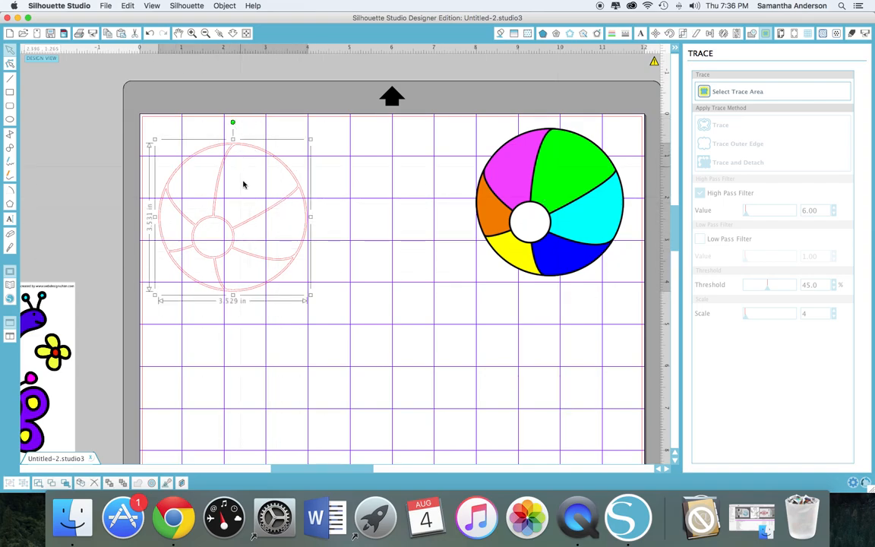
{"action": "left_click_drag", "start_coordinate": [263, 236], "coordinate": [276, 212]}
{"action": "right_click", "coordinate": [275, 212]}
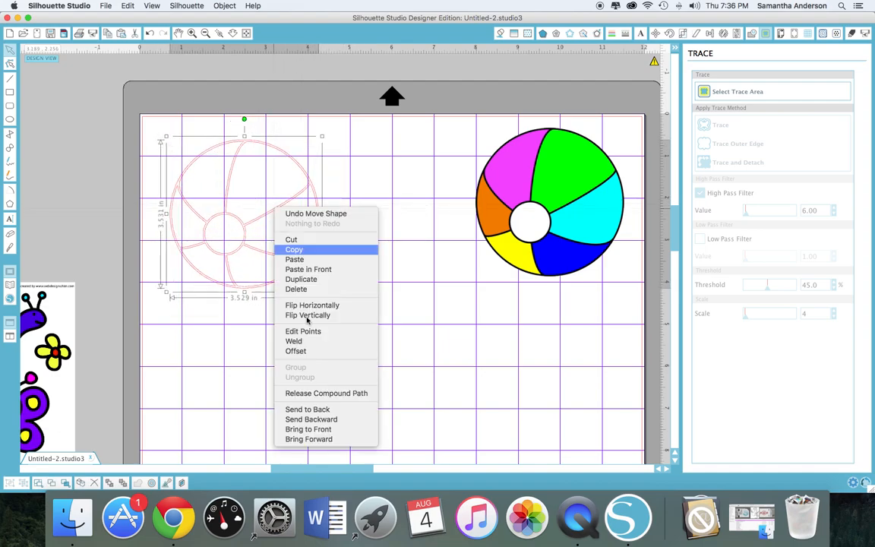
{"action": "left_click", "coordinate": [319, 394]}
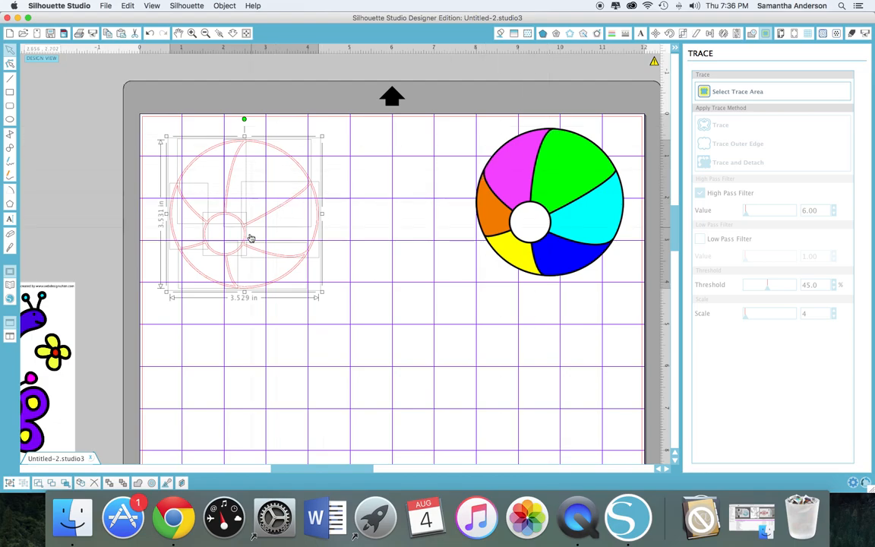
Move all the released beach ball outline pieces together about 1.25 in to the right on the mat.
{"action": "mouse_move", "coordinate": [314, 239]}
{"action": "left_mouse_down"}
{"action": "mouse_move", "coordinate": [360, 240]}
{"action": "mouse_move", "coordinate": [346, 244]}
{"action": "left_mouse_up"}
{"action": "left_click", "coordinate": [340, 339]}
Examine the traced beach ball's individual panels, centre circle and outer circle to tell the separate pieces apart.
{"action": "left_click", "coordinate": [306, 253]}
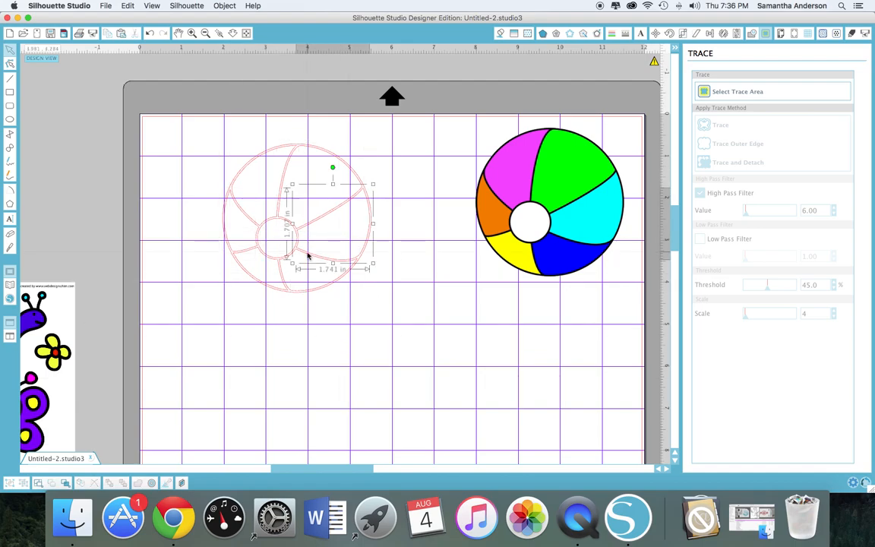
{"action": "left_click", "coordinate": [265, 192]}
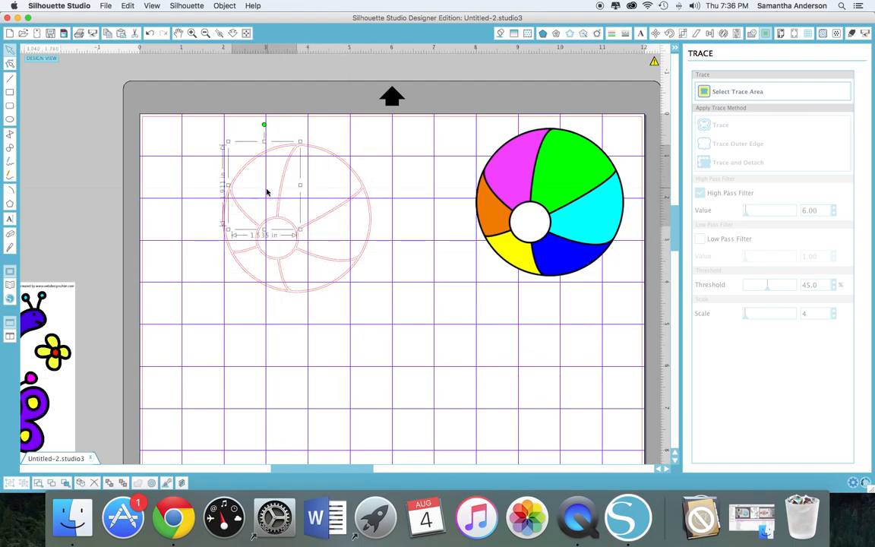
{"action": "left_click", "coordinate": [237, 252]}
{"action": "left_click", "coordinate": [278, 259]}
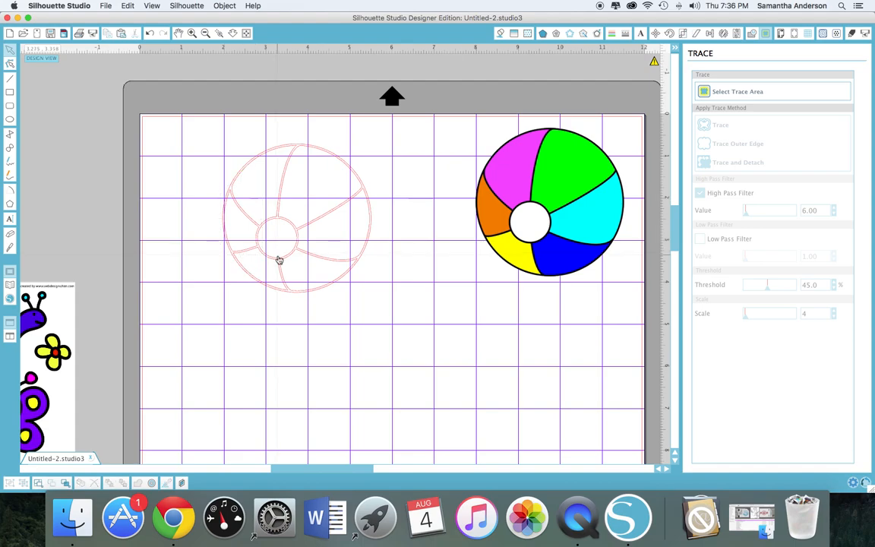
{"action": "left_click", "coordinate": [289, 289]}
{"action": "left_click", "coordinate": [322, 301]}
{"action": "left_click", "coordinate": [373, 228]}
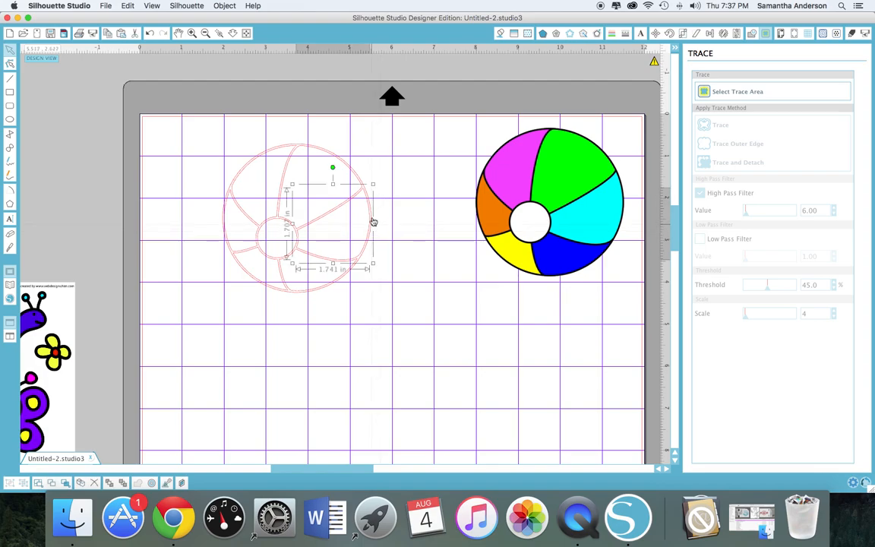
{"action": "left_click", "coordinate": [353, 172]}
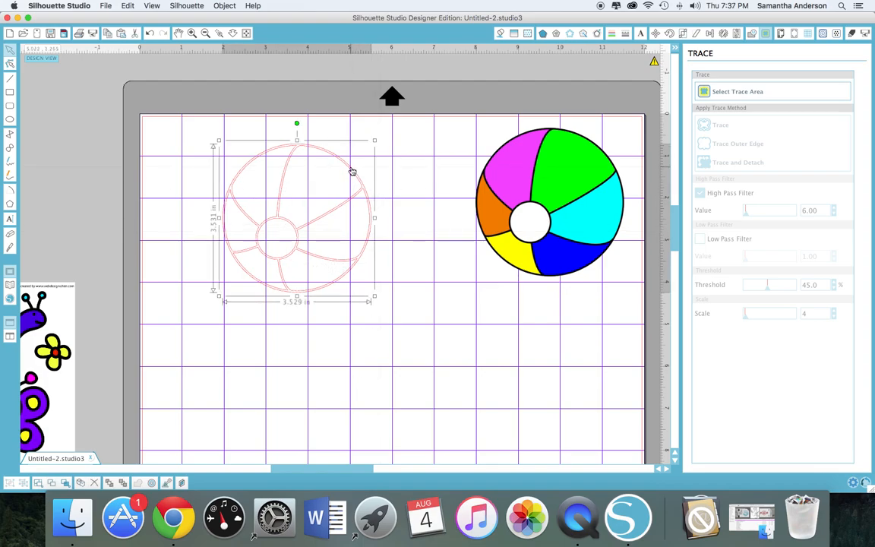
{"action": "left_click", "coordinate": [191, 33]}
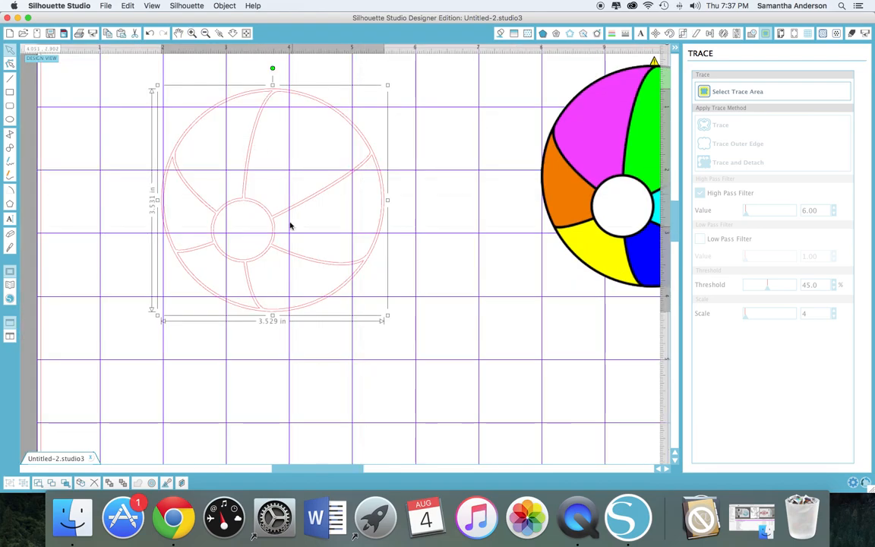
{"action": "left_click", "coordinate": [192, 33]}
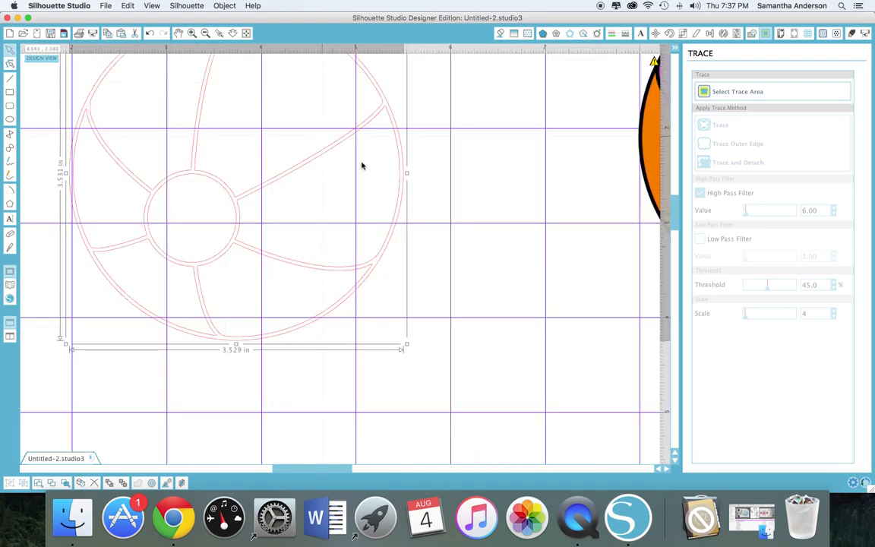
{"action": "left_click", "coordinate": [398, 198]}
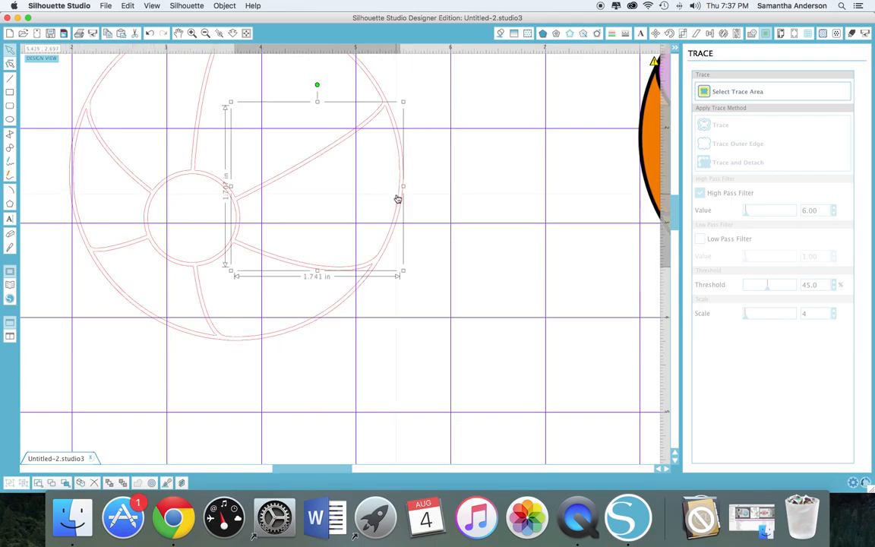
{"action": "left_click", "coordinate": [385, 97]}
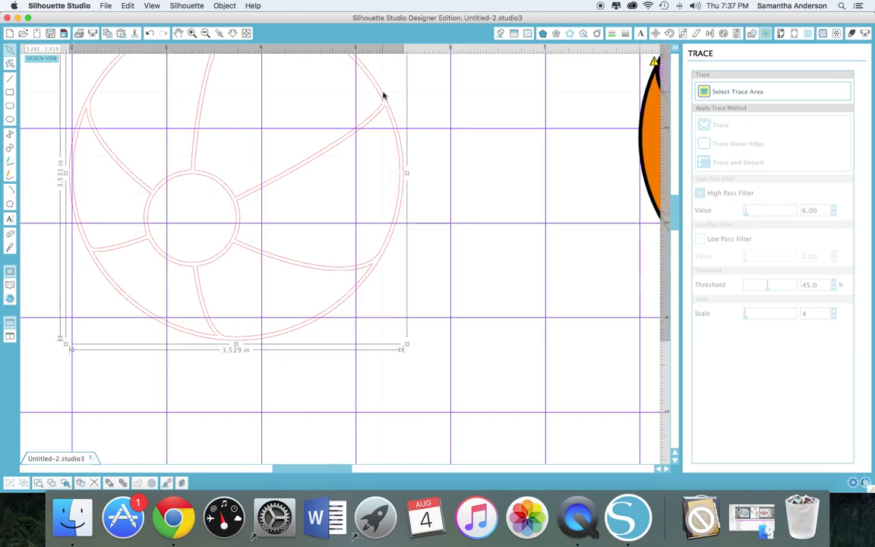
{"action": "left_click", "coordinate": [205, 33]}
{"action": "left_click", "coordinate": [205, 34]}
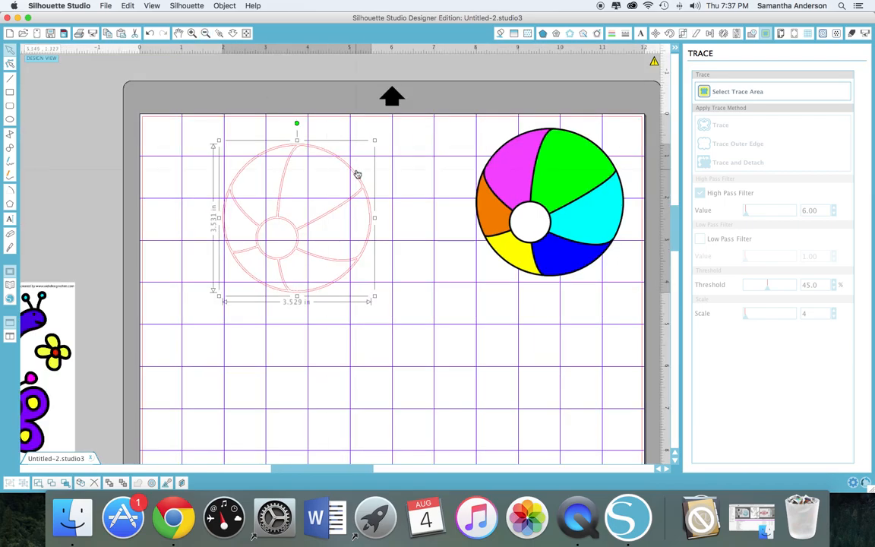
{"action": "left_click_drag", "start_coordinate": [358, 174], "coordinate": [422, 231]}
{"action": "left_click", "coordinate": [395, 193]}
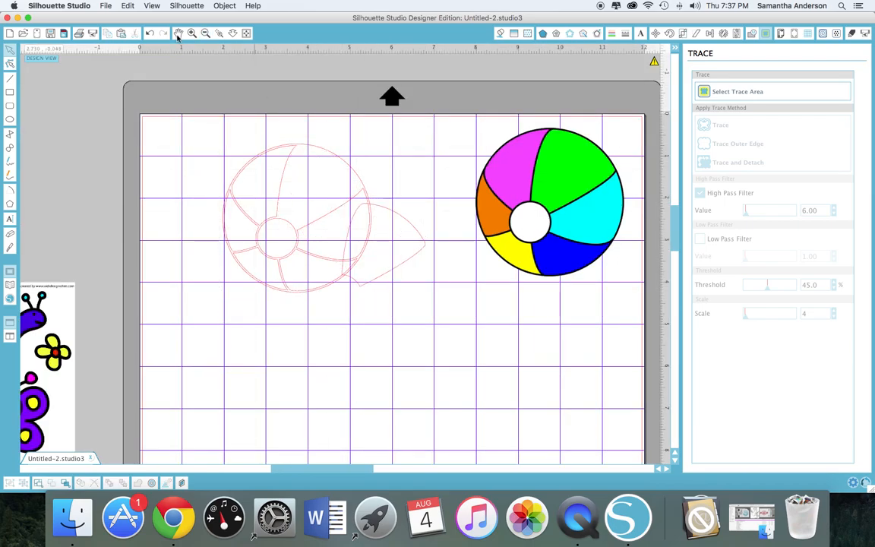
{"action": "left_click", "coordinate": [154, 33]}
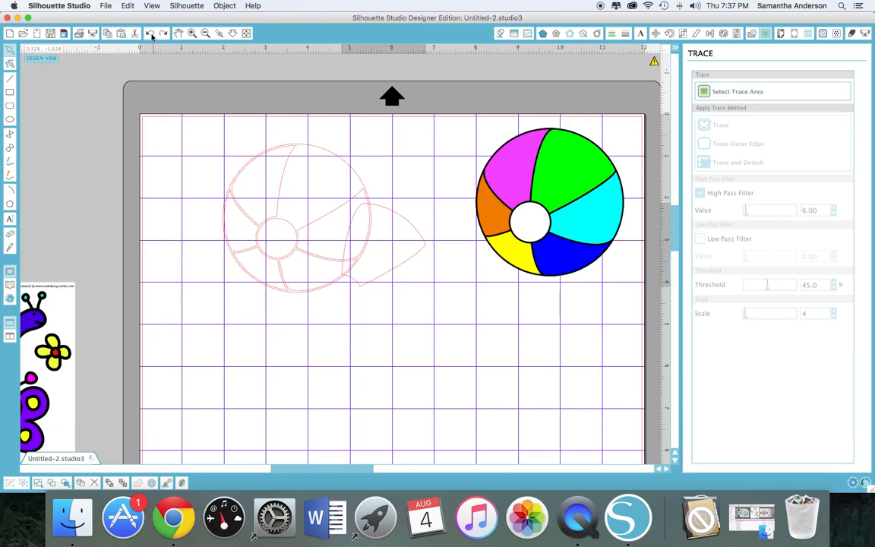
{"action": "left_click", "coordinate": [152, 35]}
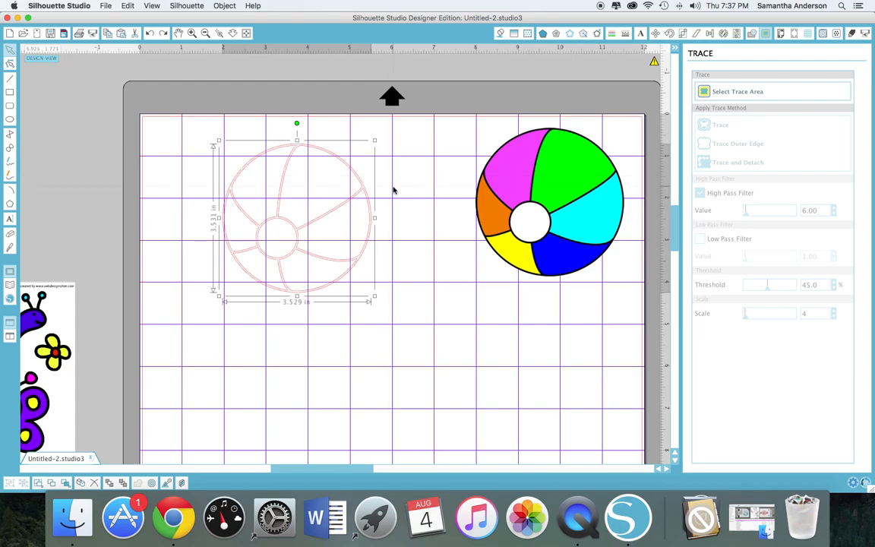
{"action": "left_click_drag", "start_coordinate": [365, 184], "coordinate": [369, 185]}
{"action": "left_click", "coordinate": [152, 35]}
Move the outermost circle off the traced panels to an empty area below and fill it with black.
{"action": "mouse_move", "coordinate": [318, 298]}
{"action": "left_mouse_down"}
{"action": "mouse_move", "coordinate": [342, 343]}
{"action": "mouse_move", "coordinate": [402, 394]}
{"action": "mouse_move", "coordinate": [442, 411]}
{"action": "left_mouse_up"}
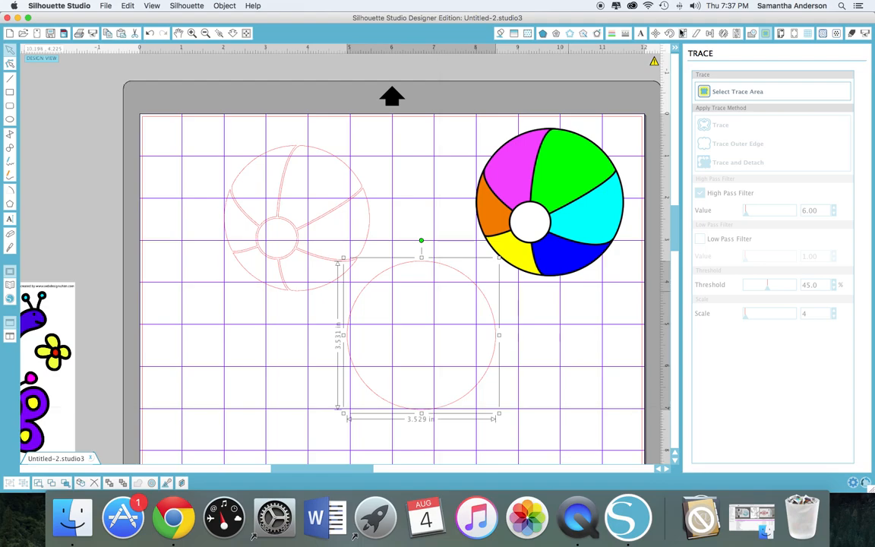
{"action": "left_click", "coordinate": [500, 34]}
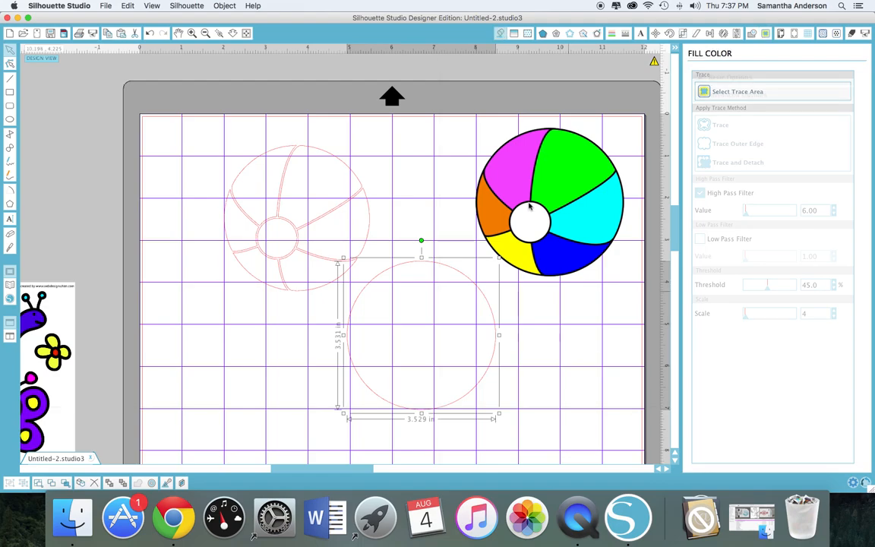
{"action": "left_click", "coordinate": [768, 106]}
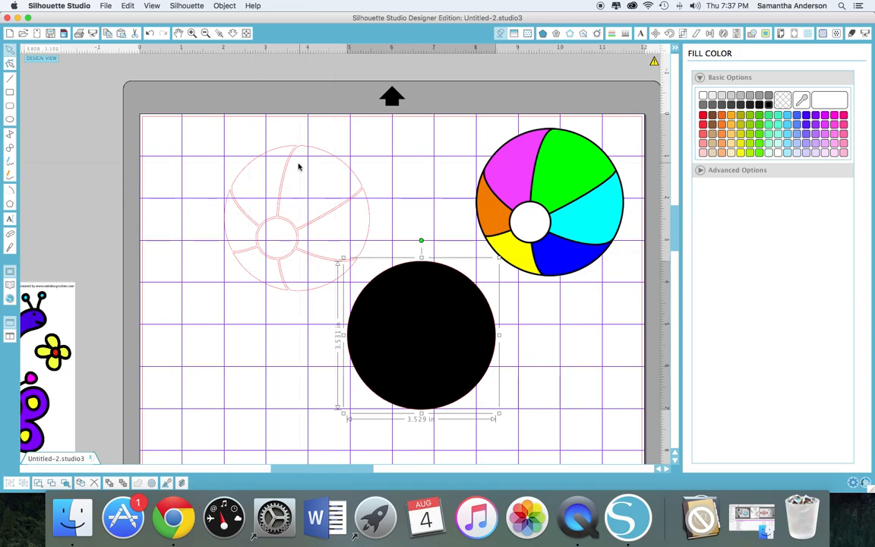
Fill the traced ball's large upper panel with bright green and the adjoining upper-left panel with magenta.
{"action": "left_click", "coordinate": [339, 162]}
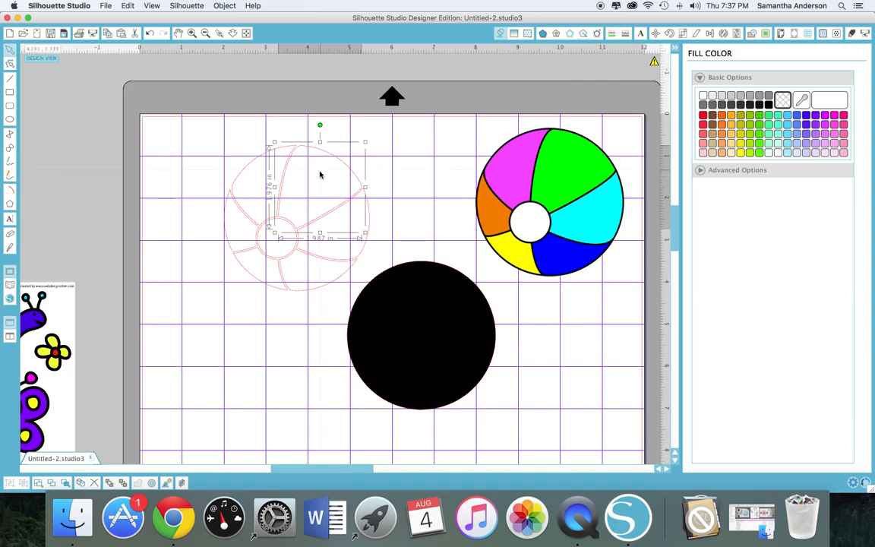
{"action": "left_click", "coordinate": [759, 153]}
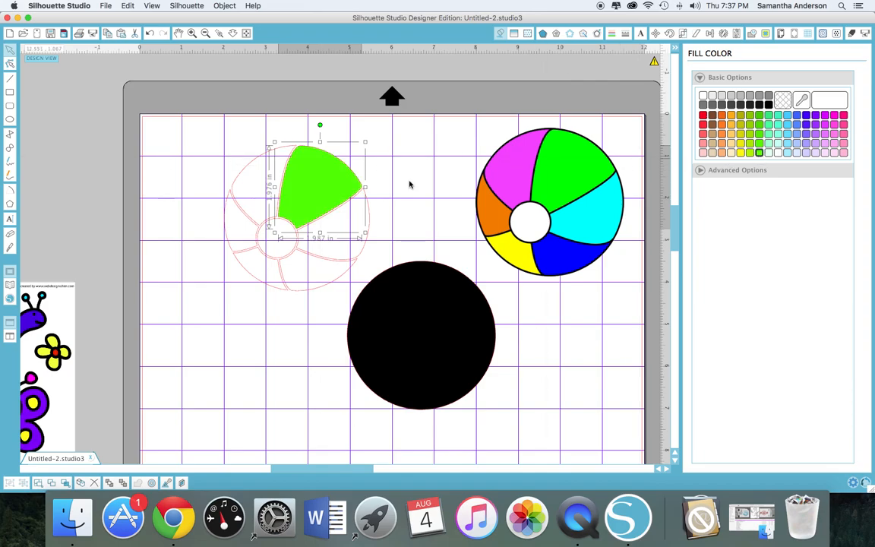
{"action": "left_click", "coordinate": [244, 172]}
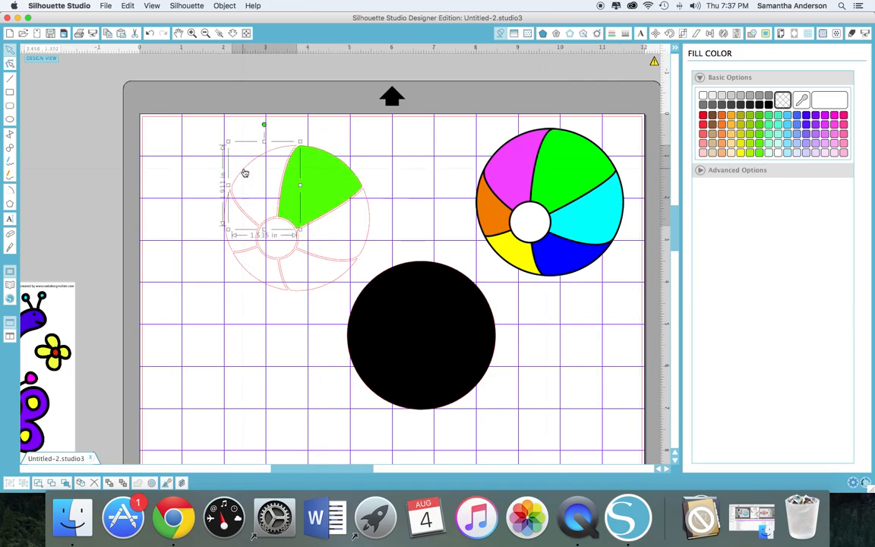
{"action": "left_click", "coordinate": [835, 115]}
Fill the small panel on the ball's left side with orange and the lower-left panel with yellow.
{"action": "left_click", "coordinate": [232, 246]}
{"action": "left_click", "coordinate": [231, 246]}
{"action": "left_click", "coordinate": [731, 117]}
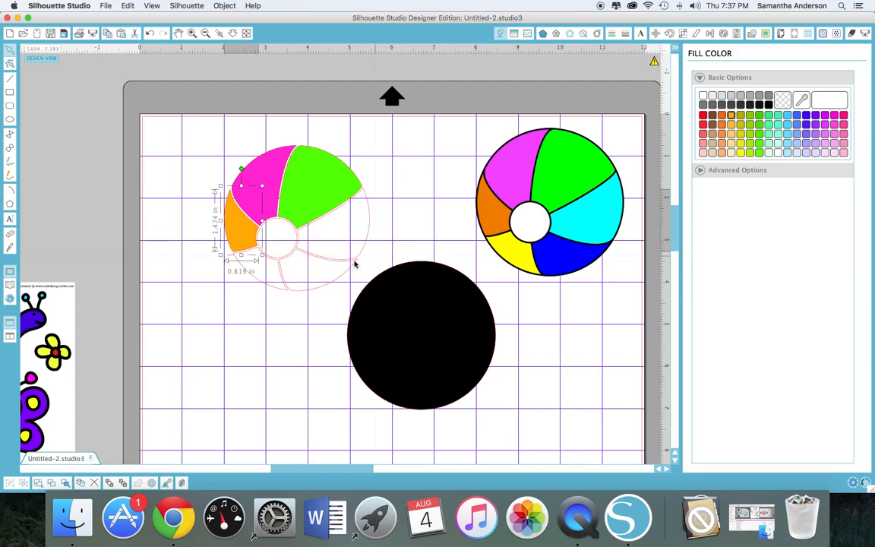
{"action": "left_click", "coordinate": [263, 287]}
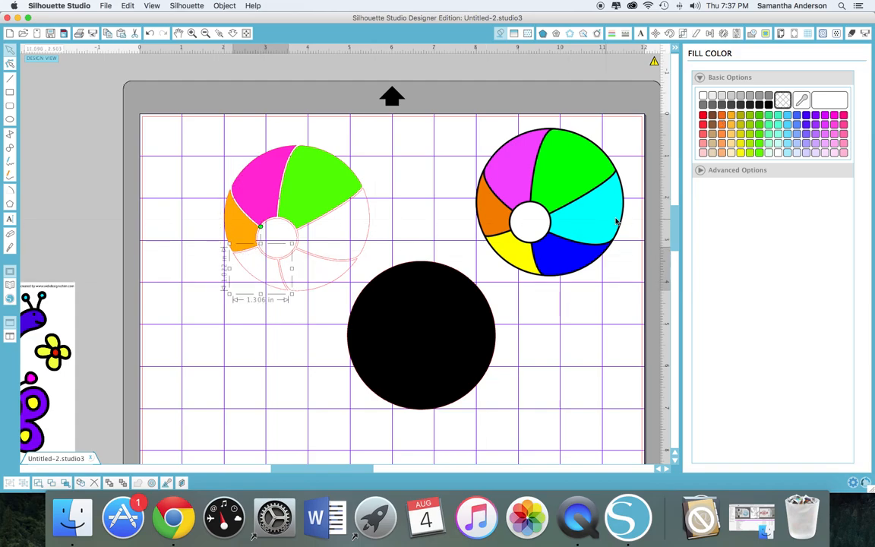
{"action": "left_click", "coordinate": [740, 153]}
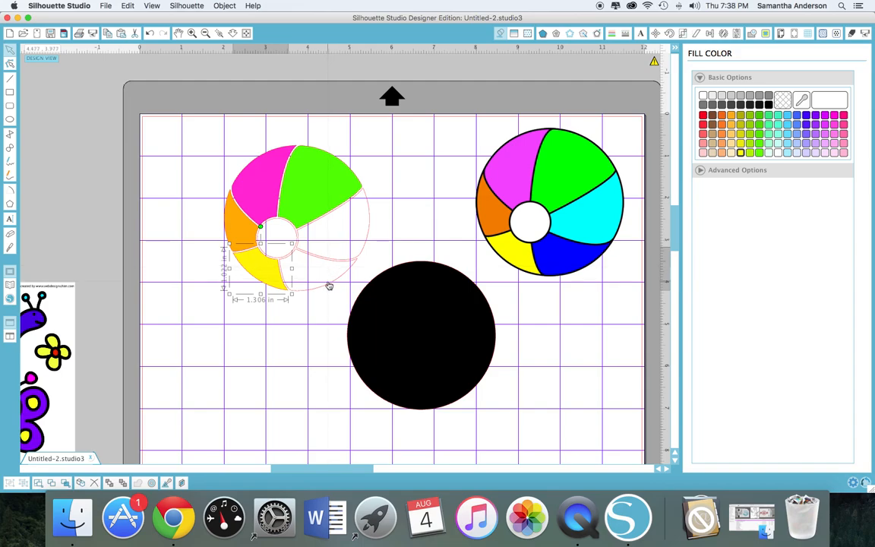
Fill the traced ball's lower-right panel with blue and the right-hand panel with light aqua.
{"action": "left_click", "coordinate": [370, 270]}
{"action": "left_click", "coordinate": [358, 263]}
{"action": "left_click", "coordinate": [798, 117]}
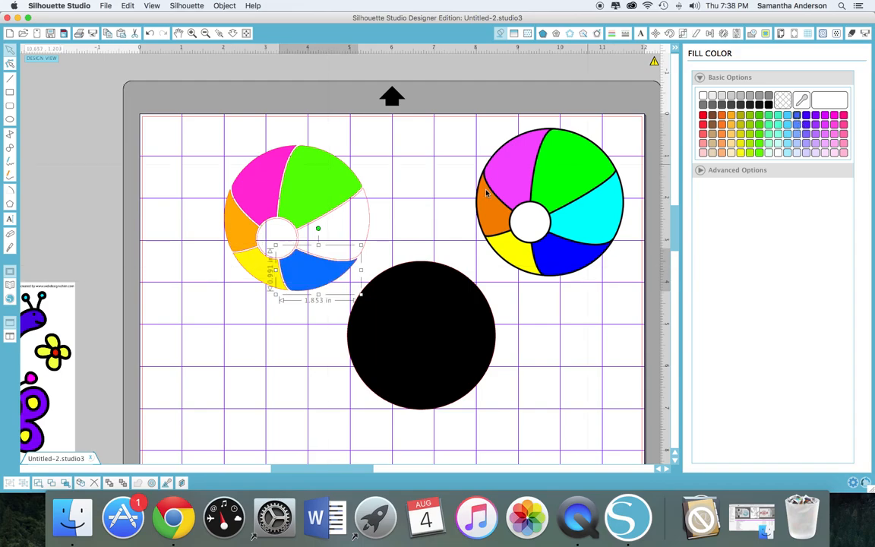
{"action": "left_click", "coordinate": [368, 226]}
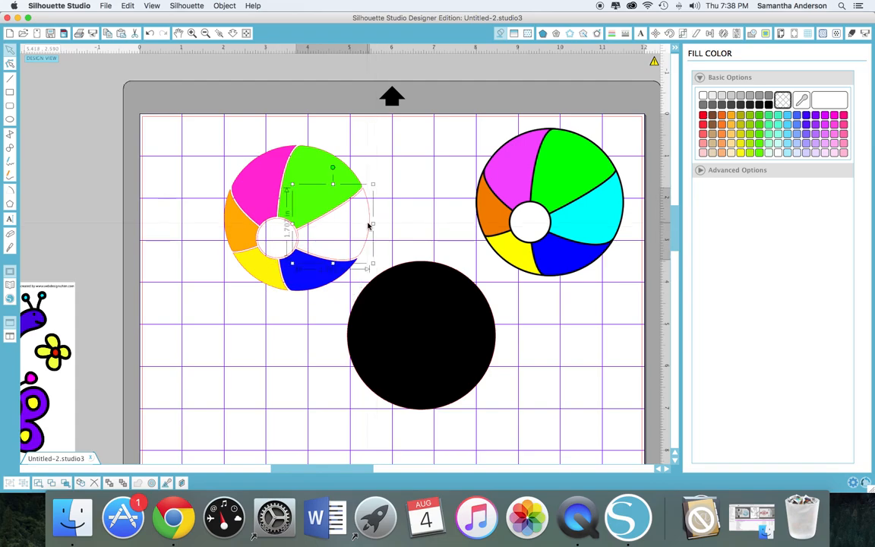
{"action": "left_click", "coordinate": [779, 134]}
{"action": "left_click", "coordinate": [551, 370]}
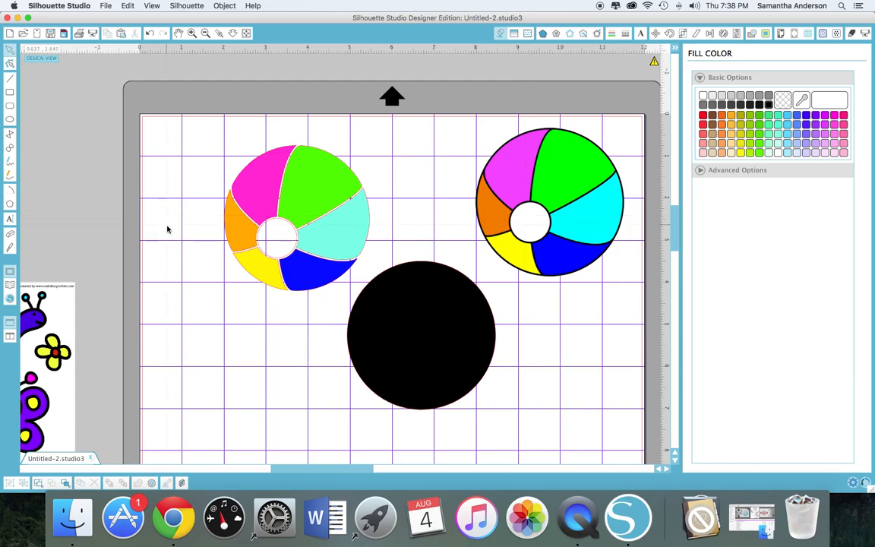
Fill the traced ball's centre circle with white and shift the black circle about half an inch away from the ball.
{"action": "left_click", "coordinate": [269, 226]}
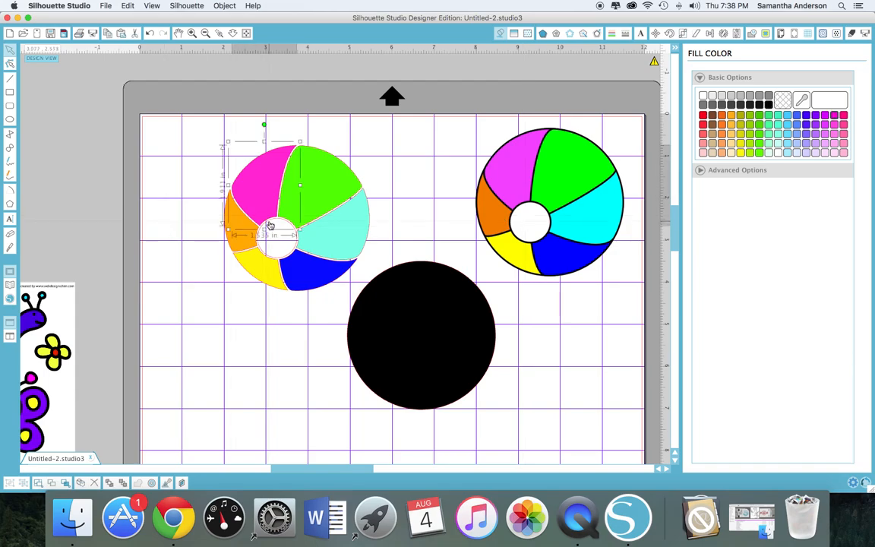
{"action": "left_click", "coordinate": [270, 224]}
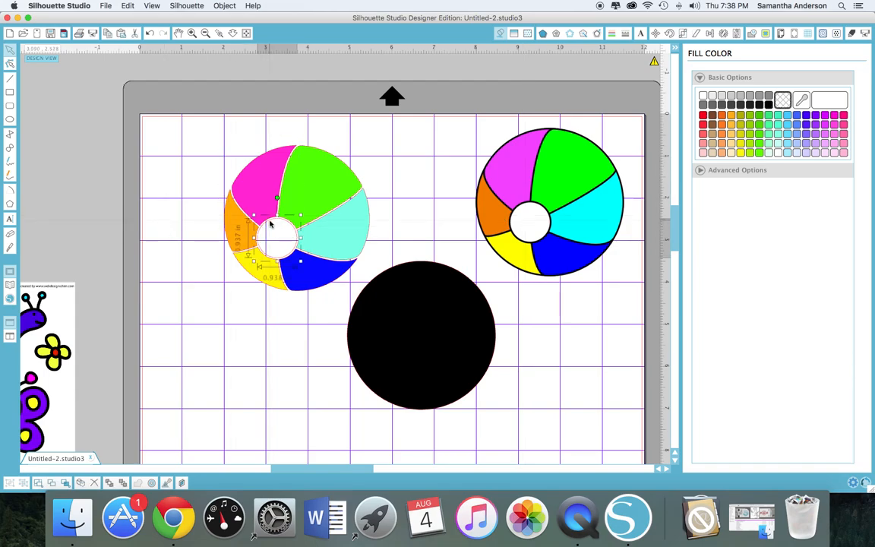
{"action": "left_click", "coordinate": [778, 154]}
{"action": "left_click", "coordinate": [411, 224]}
{"action": "left_click_drag", "start_coordinate": [418, 328], "coordinate": [442, 334]}
Group all the coloured beach ball pieces and place the group centred on top of the black circle.
{"action": "left_click_drag", "start_coordinate": [182, 124], "coordinate": [374, 288]}
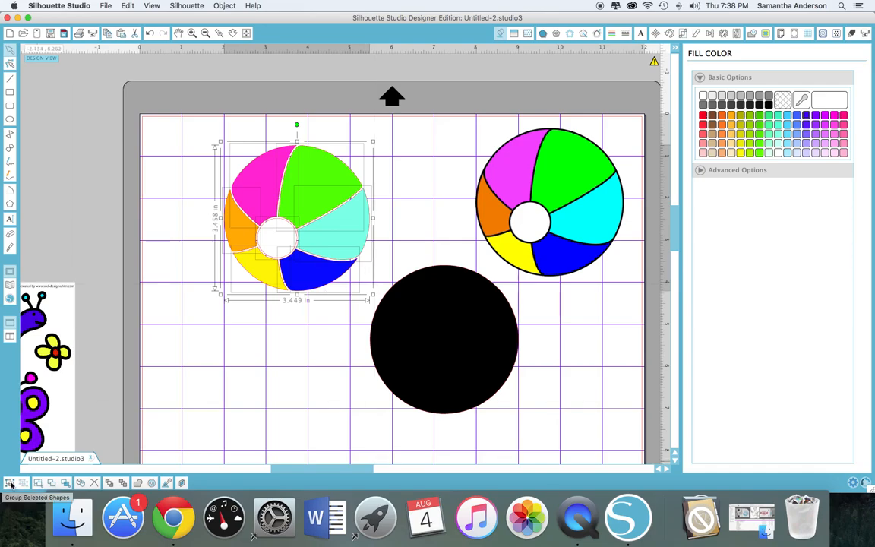
{"action": "right_click", "coordinate": [278, 212]}
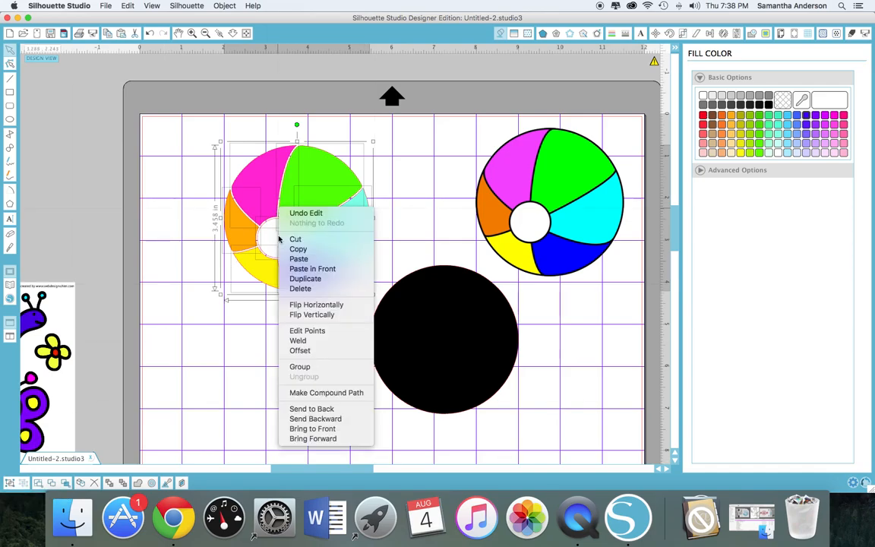
{"action": "left_click", "coordinate": [224, 6]}
{"action": "left_click", "coordinate": [224, 6]}
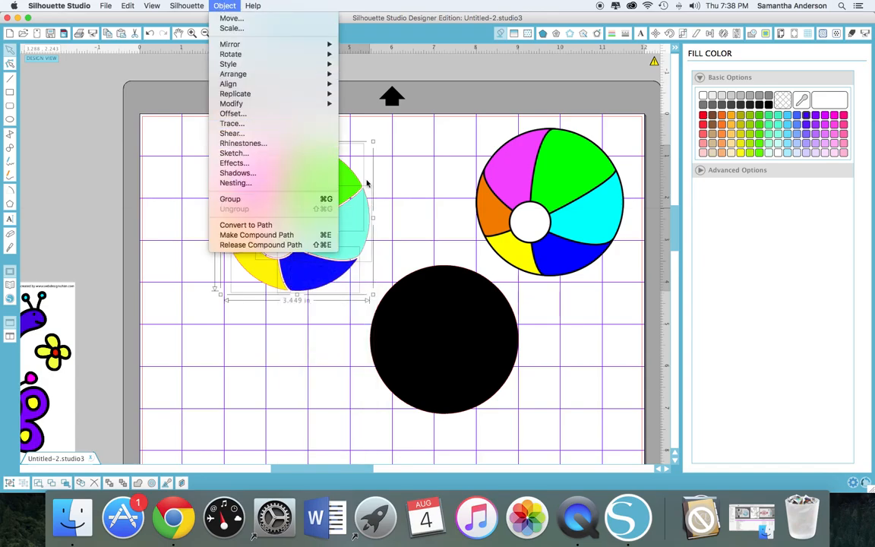
{"action": "right_click", "coordinate": [354, 199]}
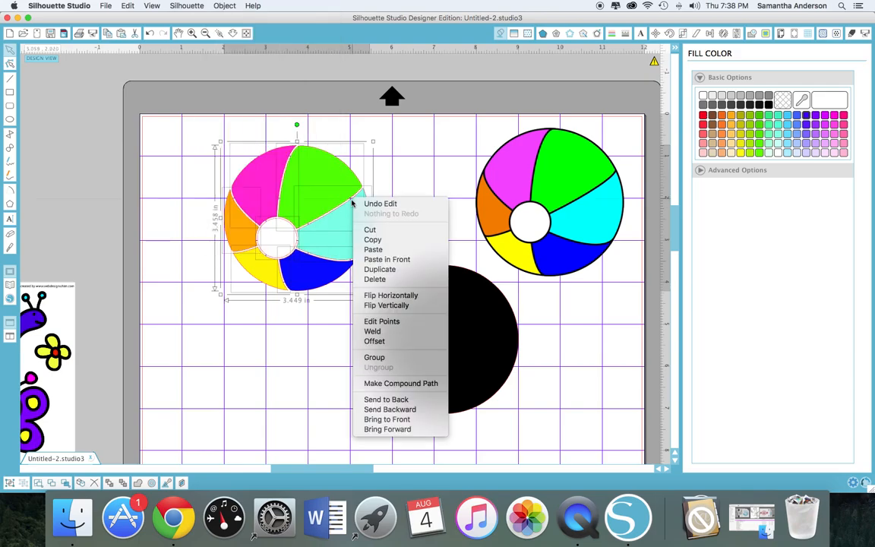
{"action": "left_click", "coordinate": [408, 358]}
{"action": "left_click_drag", "start_coordinate": [344, 244], "coordinate": [492, 367]}
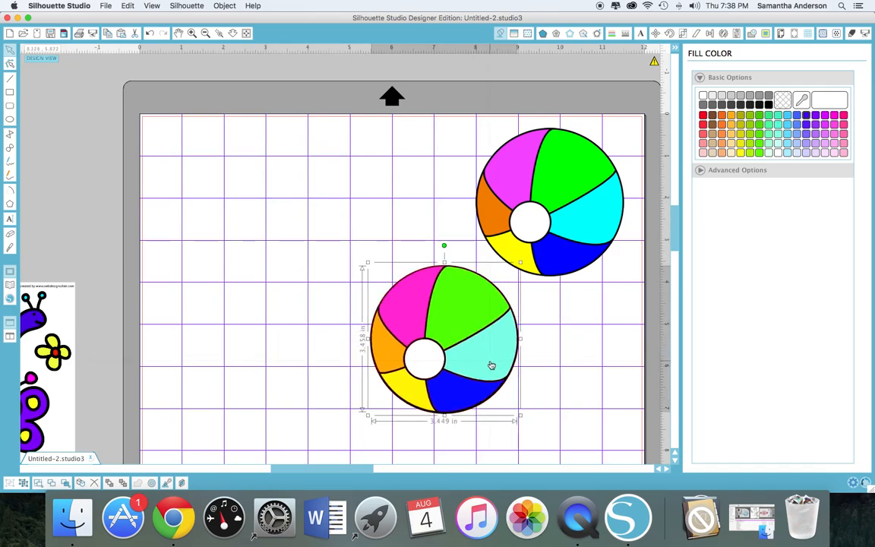
Shift the layered beach ball and the original image together as a group about 2 in to the left and ungroup them.
{"action": "left_click", "coordinate": [328, 241]}
{"action": "left_click_drag", "start_coordinate": [328, 241], "coordinate": [484, 377]}
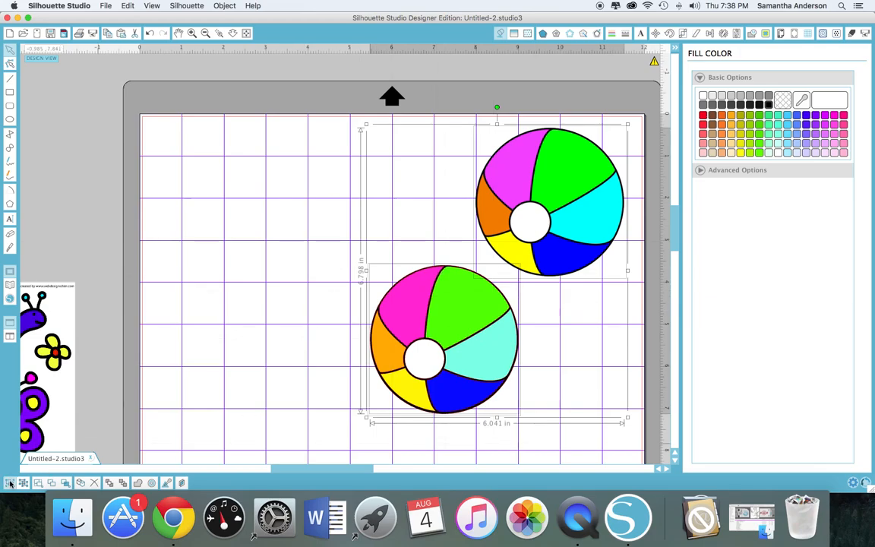
{"action": "left_click", "coordinate": [297, 333]}
{"action": "left_click_drag", "start_coordinate": [456, 312], "coordinate": [382, 319]}
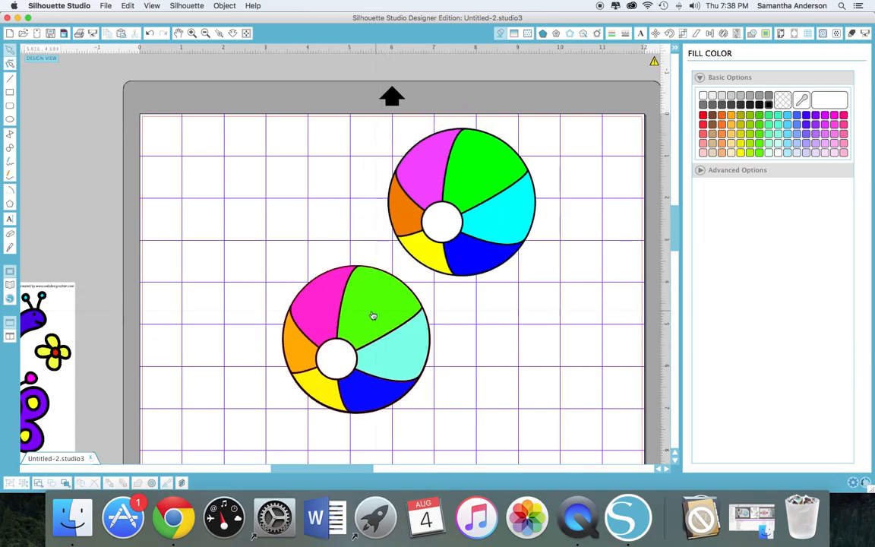
{"action": "right_click", "coordinate": [372, 222]}
{"action": "left_click", "coordinate": [411, 398]}
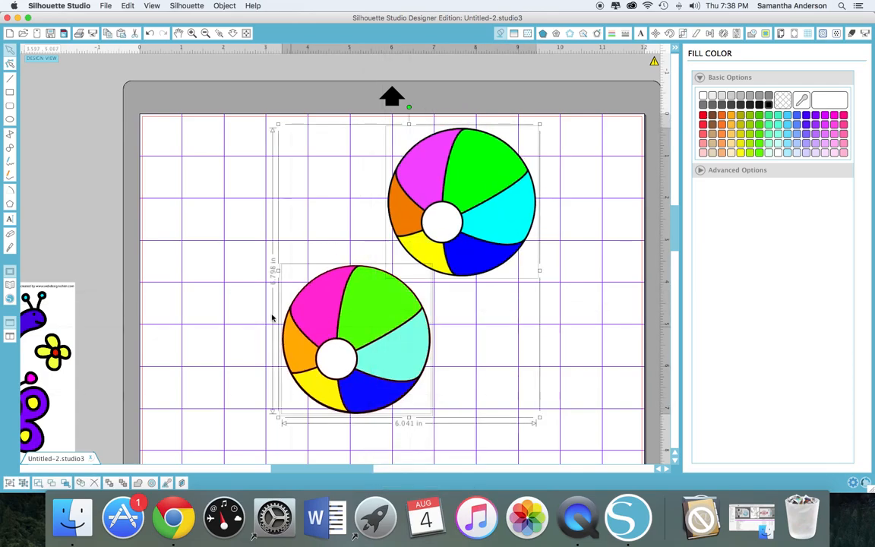
{"action": "left_click", "coordinate": [235, 307]}
{"action": "left_click_drag", "start_coordinate": [371, 307], "coordinate": [325, 292]}
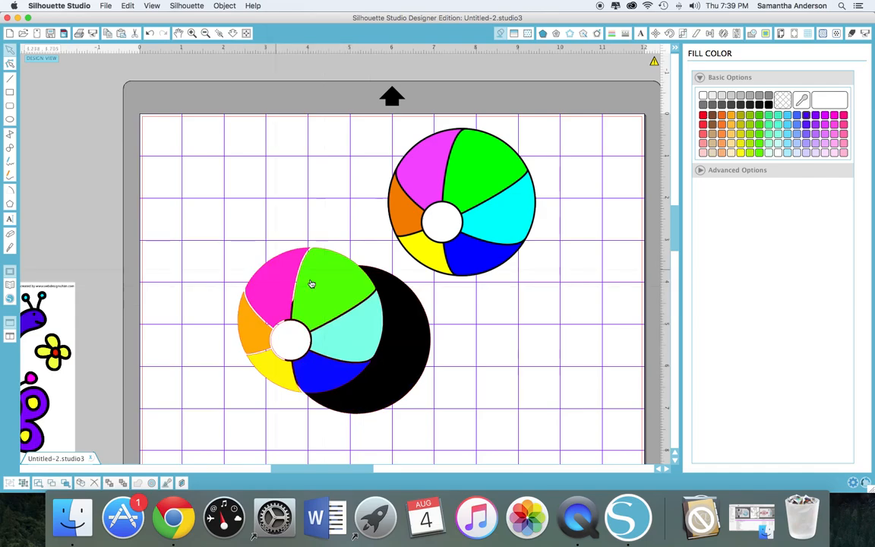
{"action": "left_click", "coordinate": [150, 33]}
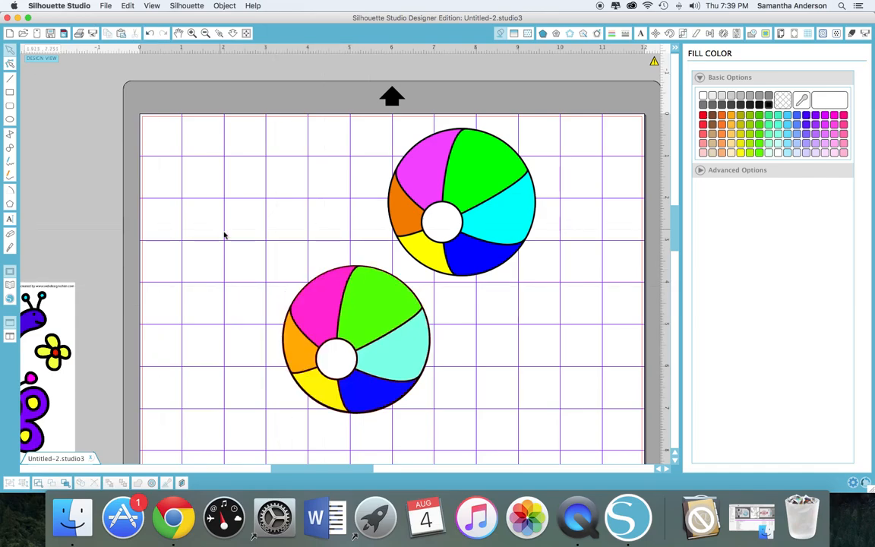
Move the layered beach ball to the page's upper-left area and delete the original beach ball image.
{"action": "left_click_drag", "start_coordinate": [227, 240], "coordinate": [445, 426]}
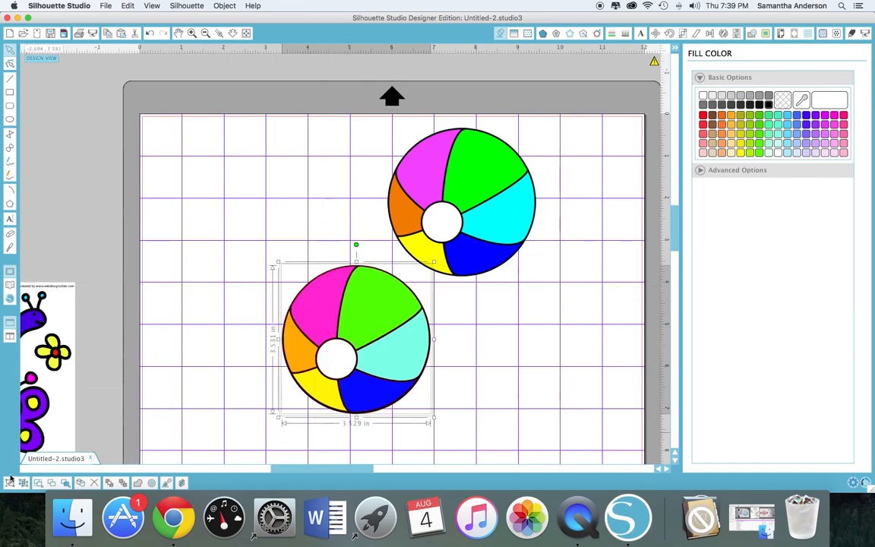
{"action": "left_click_drag", "start_coordinate": [319, 341], "coordinate": [197, 213]}
{"action": "left_click", "coordinate": [400, 209]}
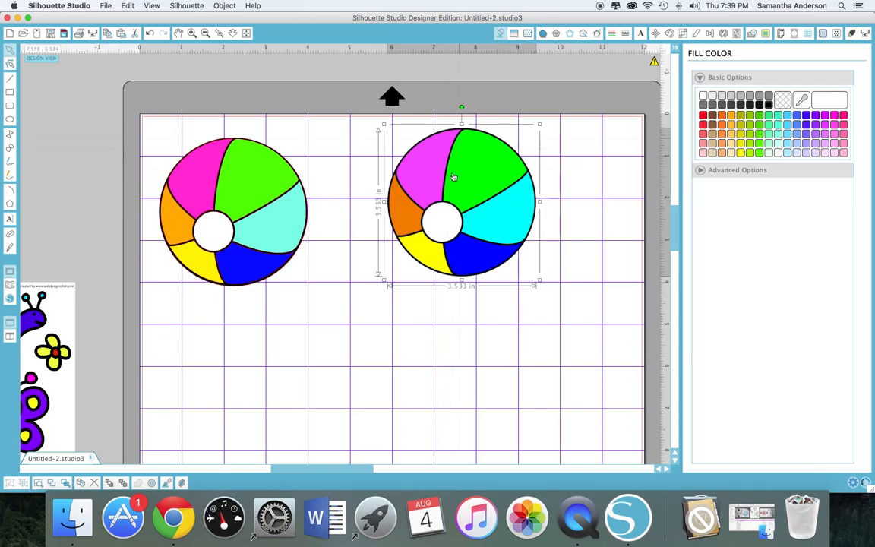
{"action": "right_click", "coordinate": [490, 164]}
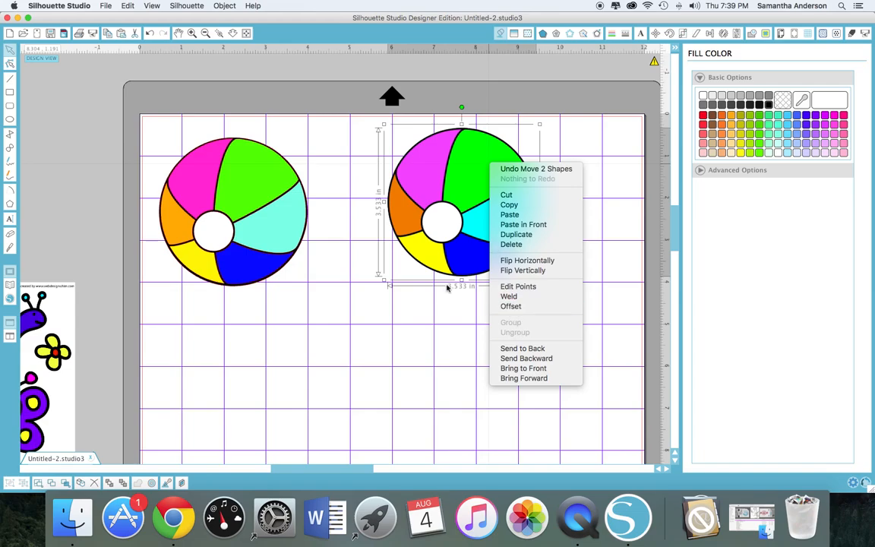
{"action": "left_click", "coordinate": [449, 258]}
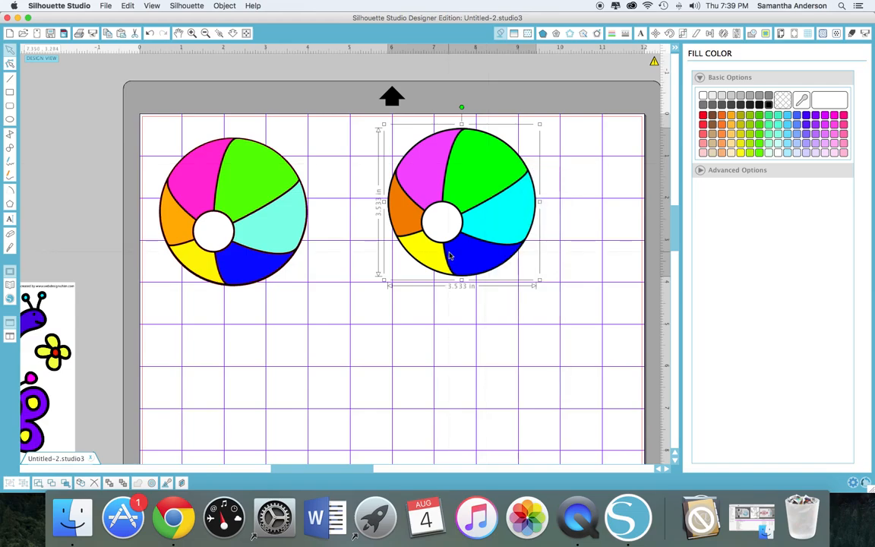
{"action": "key", "text": "Delete"}
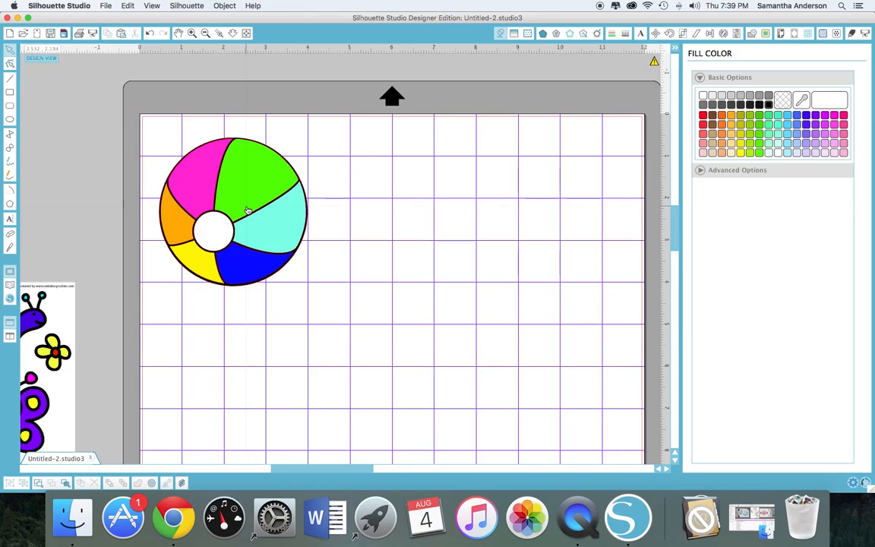
Enlarge the layered beach ball proportionally to about 4.4 in wide and ungroup it.
{"action": "left_click", "coordinate": [224, 189]}
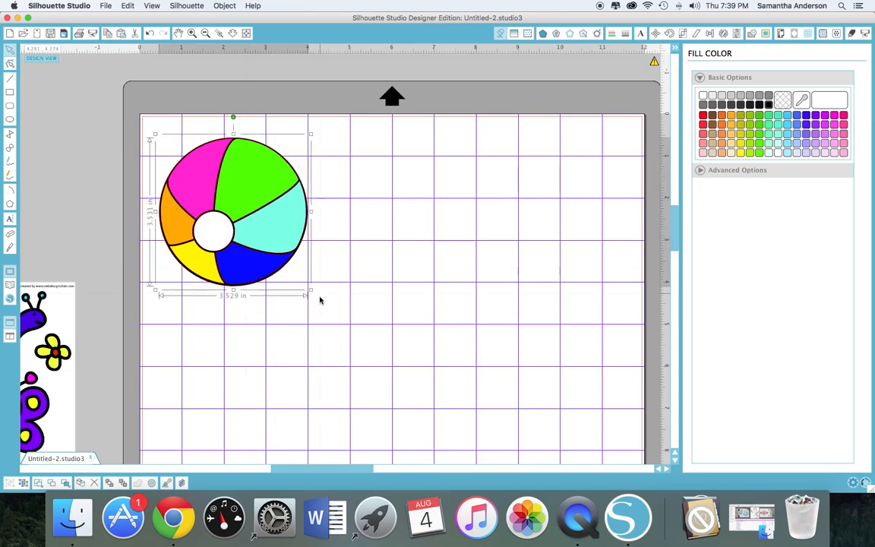
{"action": "left_click_drag", "start_coordinate": [311, 290], "coordinate": [361, 319]}
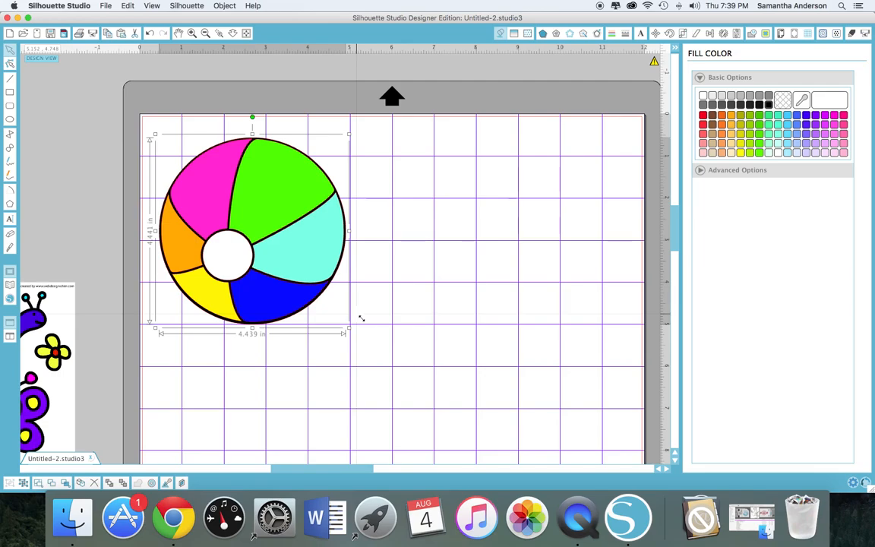
{"action": "right_click", "coordinate": [278, 266]}
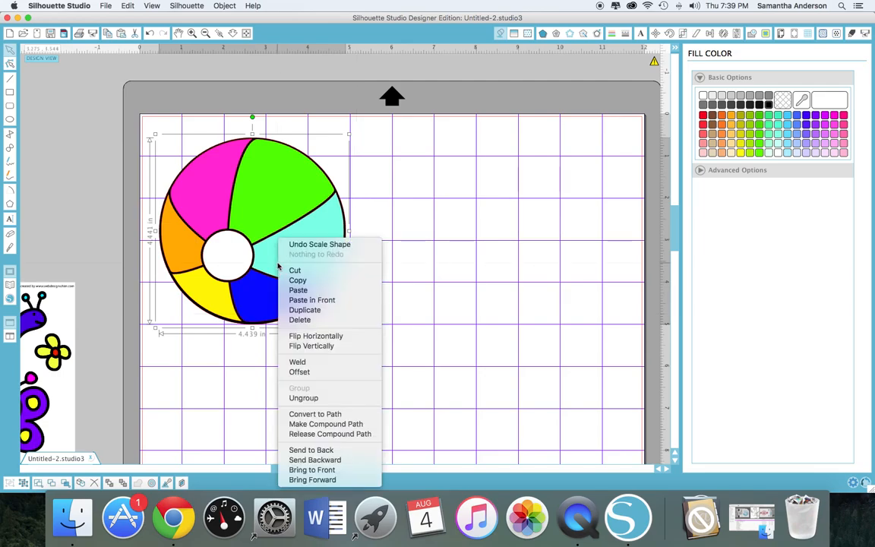
{"action": "left_click", "coordinate": [337, 404]}
Separate the coloured pieces from the black circle, placing them at the page's upper left and the circle at its upper right.
{"action": "left_click_drag", "start_coordinate": [299, 260], "coordinate": [452, 263]}
{"action": "left_click", "coordinate": [193, 391]}
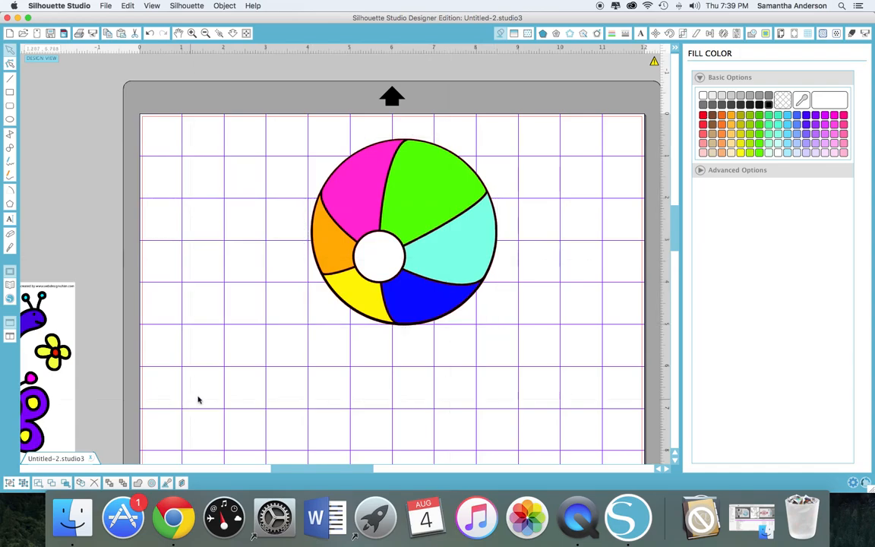
{"action": "left_click", "coordinate": [356, 303]}
{"action": "left_click_drag", "start_coordinate": [355, 303], "coordinate": [190, 295]}
{"action": "left_click_drag", "start_coordinate": [370, 275], "coordinate": [506, 260]}
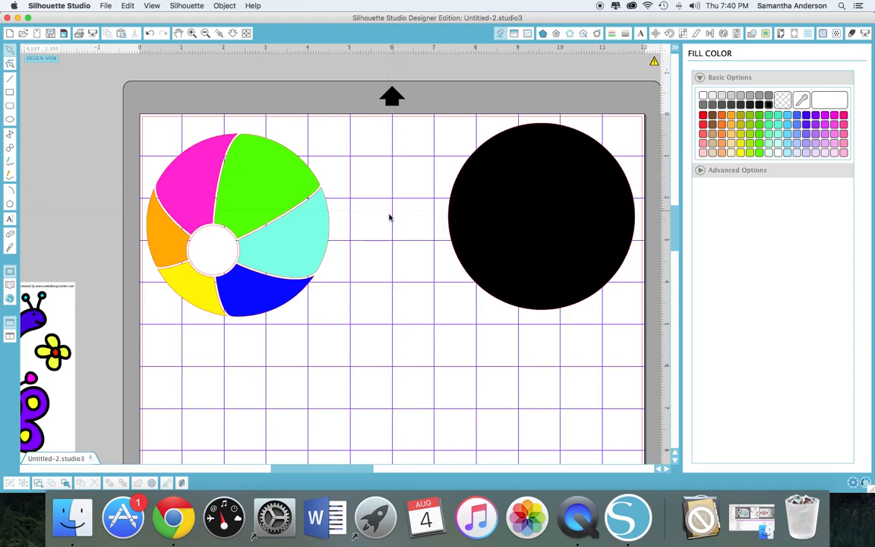
Ungroup the coloured ball pieces and spread the aqua, blue, pink, green and white pieces apart.
{"action": "left_click", "coordinate": [267, 218]}
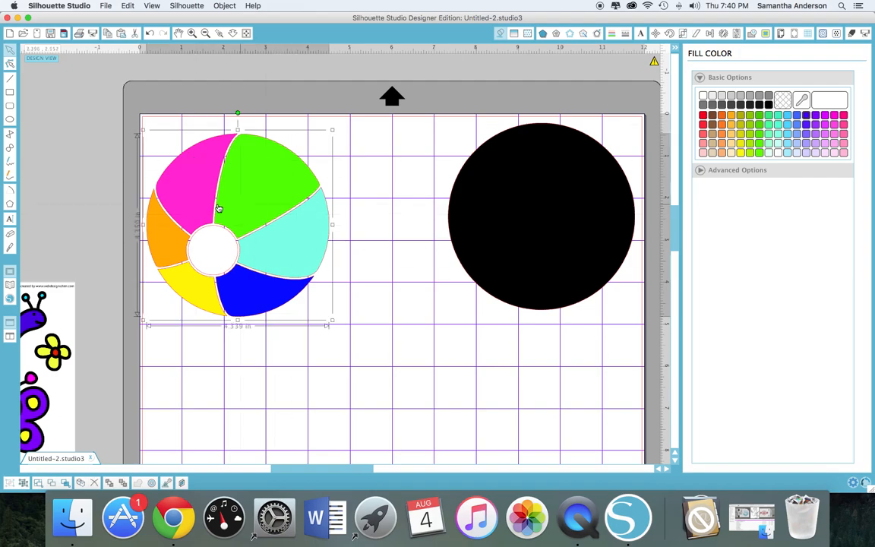
{"action": "right_click", "coordinate": [229, 175]}
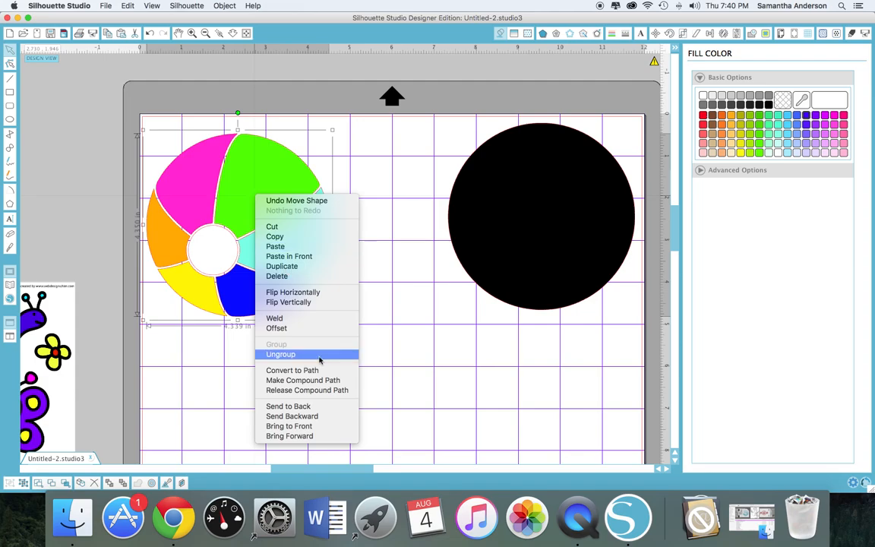
{"action": "left_click", "coordinate": [262, 354]}
{"action": "left_click", "coordinate": [246, 374]}
{"action": "left_click_drag", "start_coordinate": [302, 229], "coordinate": [392, 175]}
{"action": "left_click_drag", "start_coordinate": [279, 294], "coordinate": [403, 295]}
{"action": "left_click_drag", "start_coordinate": [186, 192], "coordinate": [182, 175]}
{"action": "left_click_drag", "start_coordinate": [254, 179], "coordinate": [268, 162]}
{"action": "left_click_drag", "start_coordinate": [230, 250], "coordinate": [307, 261]}
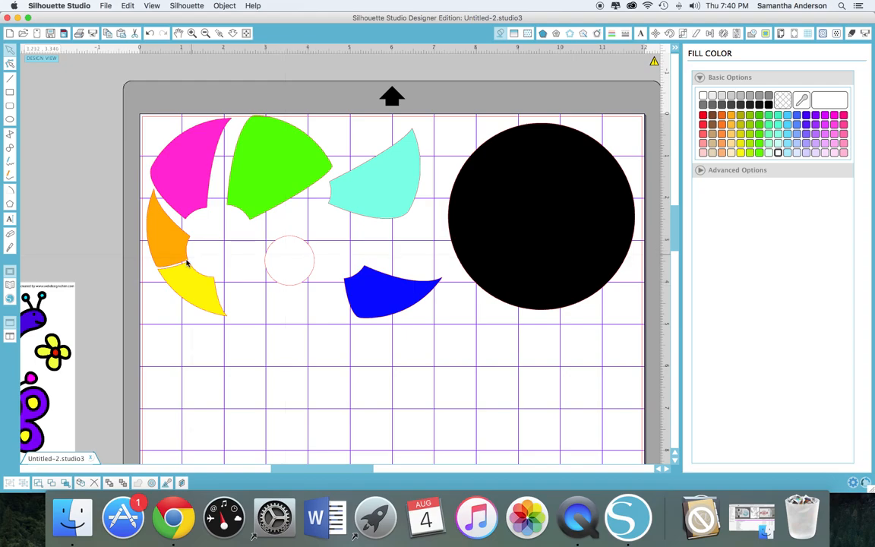
Move the yellow and orange pieces lower and arrange the other pieces loosely around the white centre circle with gaps between them.
{"action": "left_click_drag", "start_coordinate": [195, 283], "coordinate": [255, 335]}
{"action": "left_click_drag", "start_coordinate": [162, 239], "coordinate": [162, 285]}
{"action": "left_click_drag", "start_coordinate": [230, 354], "coordinate": [164, 368]}
{"action": "left_click_drag", "start_coordinate": [285, 272], "coordinate": [227, 260]}
{"action": "left_click_drag", "start_coordinate": [365, 290], "coordinate": [278, 332]}
{"action": "left_click_drag", "start_coordinate": [367, 187], "coordinate": [332, 245]}
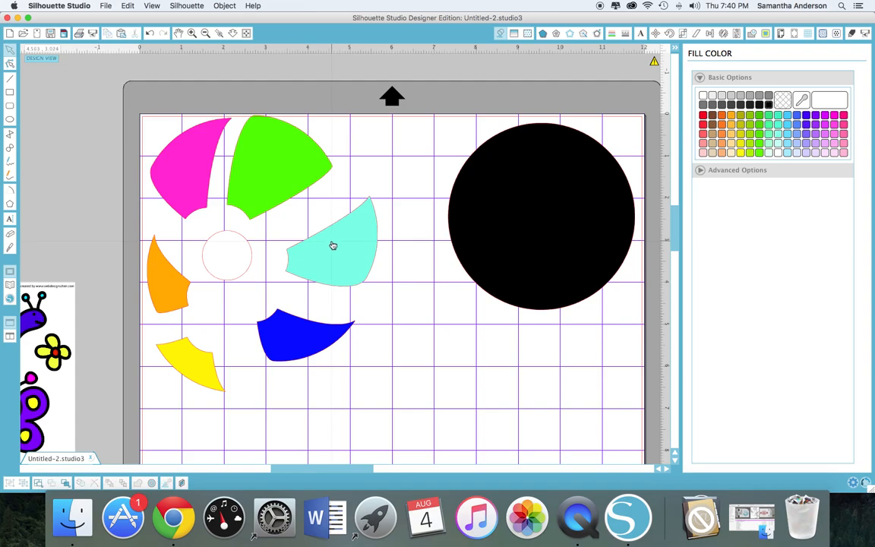
{"action": "left_click_drag", "start_coordinate": [291, 171], "coordinate": [295, 182]}
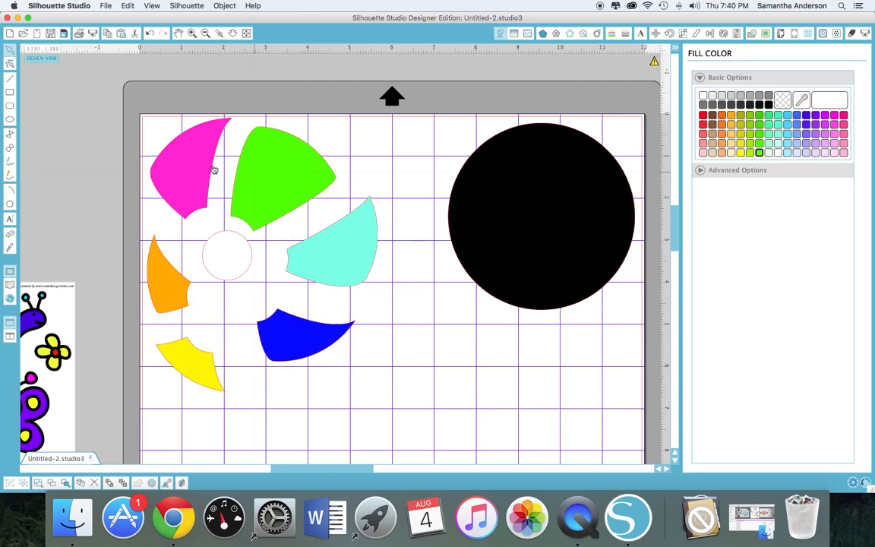
{"action": "left_click_drag", "start_coordinate": [209, 173], "coordinate": [206, 181]}
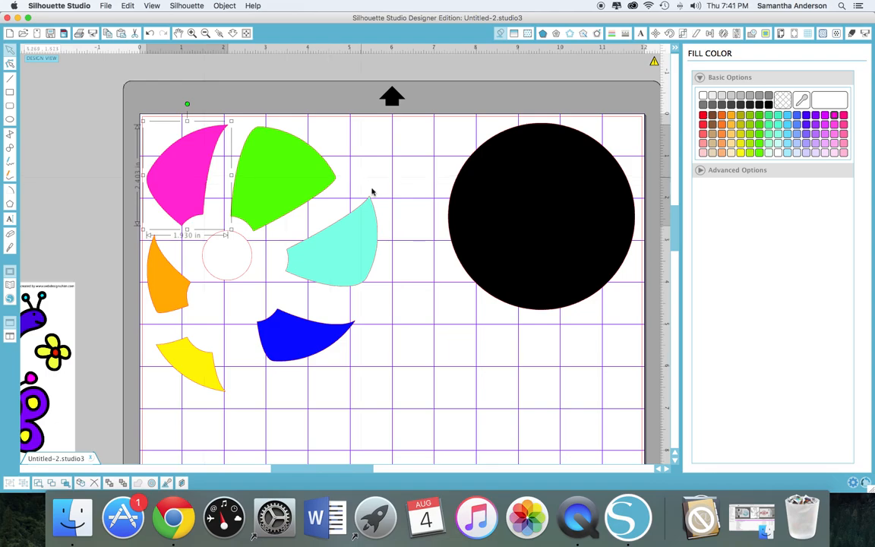
Lower the black circle slightly, place the aqua piece above the green one beside it, and put the blue piece next to the pink.
{"action": "left_click_drag", "start_coordinate": [500, 199], "coordinate": [494, 225]}
{"action": "left_click_drag", "start_coordinate": [362, 239], "coordinate": [415, 165]}
{"action": "left_click_drag", "start_coordinate": [291, 187], "coordinate": [385, 290]}
{"action": "left_click_drag", "start_coordinate": [291, 316], "coordinate": [269, 163]}
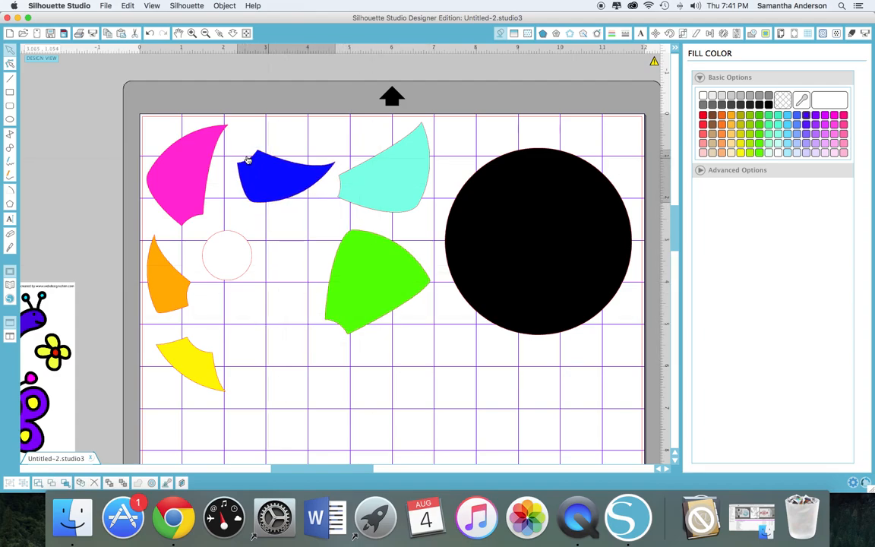
Nudge the blue, aqua and yellow pieces and the black circle to the right to widen the spacing.
{"action": "left_click", "coordinate": [206, 137]}
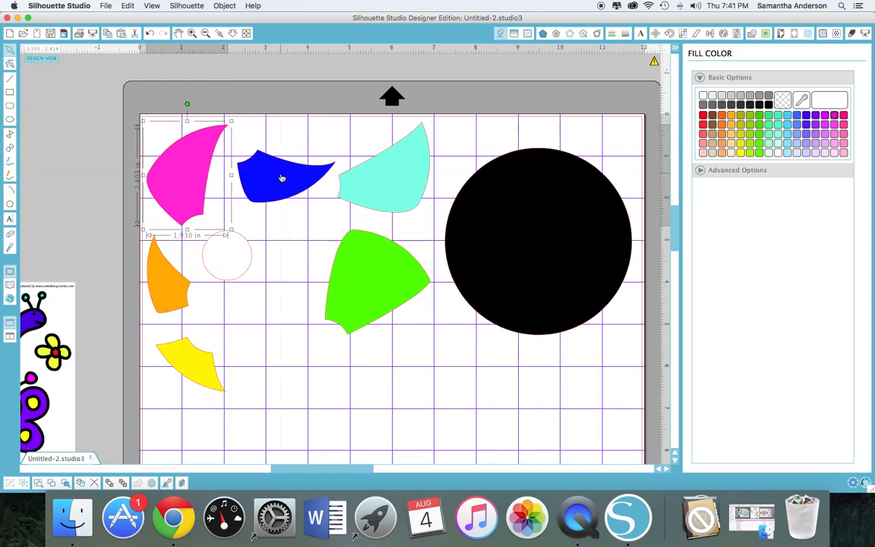
{"action": "left_click_drag", "start_coordinate": [281, 178], "coordinate": [288, 175]}
{"action": "left_click_drag", "start_coordinate": [366, 178], "coordinate": [396, 175]}
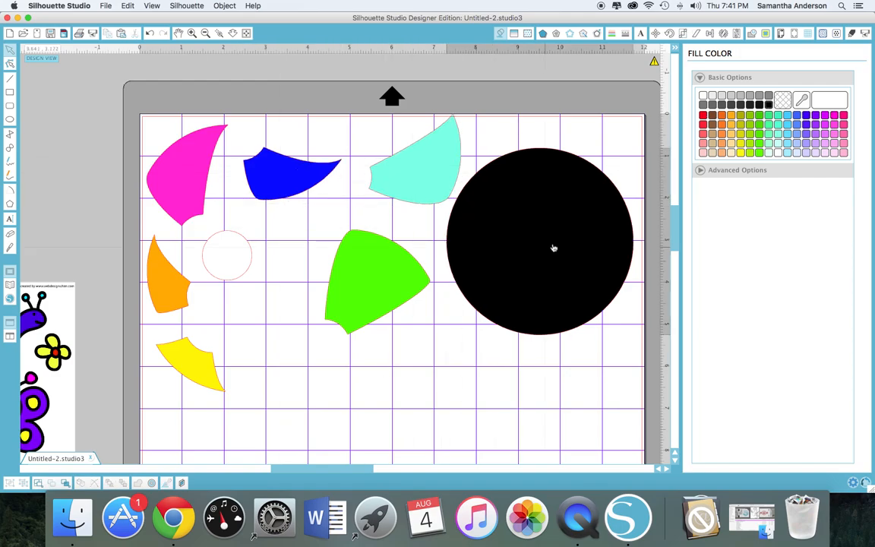
{"action": "left_click_drag", "start_coordinate": [545, 252], "coordinate": [554, 248]}
{"action": "left_click", "coordinate": [357, 289]}
{"action": "left_click_drag", "start_coordinate": [202, 364], "coordinate": [226, 363]}
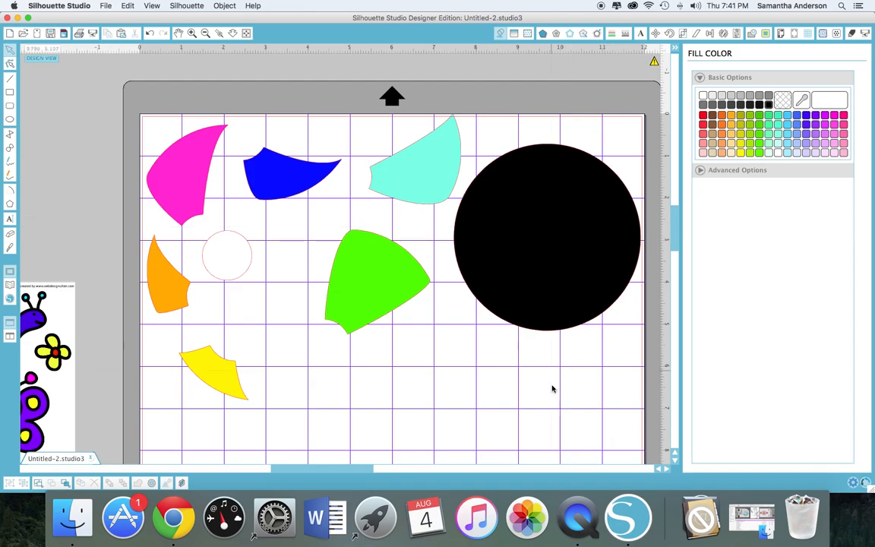
Reassemble the green, aqua, blue, white, orange and yellow pieces with the pink one into a loose beach ball shape.
{"action": "scroll", "coordinate": [534, 382], "scroll_direction": "down", "scroll_amount": 1}
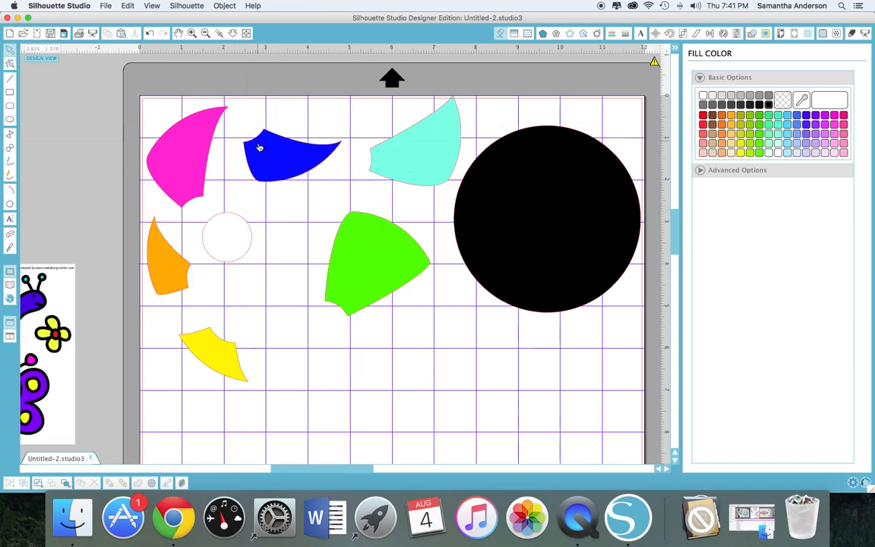
{"action": "left_click_drag", "start_coordinate": [311, 156], "coordinate": [314, 320]}
{"action": "left_click_drag", "start_coordinate": [407, 148], "coordinate": [331, 196]}
{"action": "left_click_drag", "start_coordinate": [377, 265], "coordinate": [261, 153]}
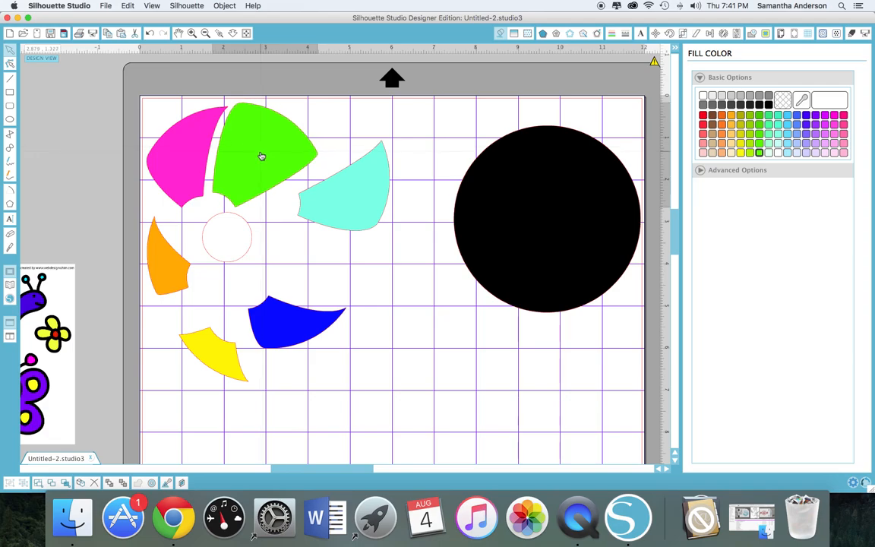
{"action": "left_click_drag", "start_coordinate": [342, 187], "coordinate": [288, 203]}
{"action": "left_click_drag", "start_coordinate": [297, 306], "coordinate": [279, 264]}
{"action": "left_click_drag", "start_coordinate": [243, 238], "coordinate": [228, 225]}
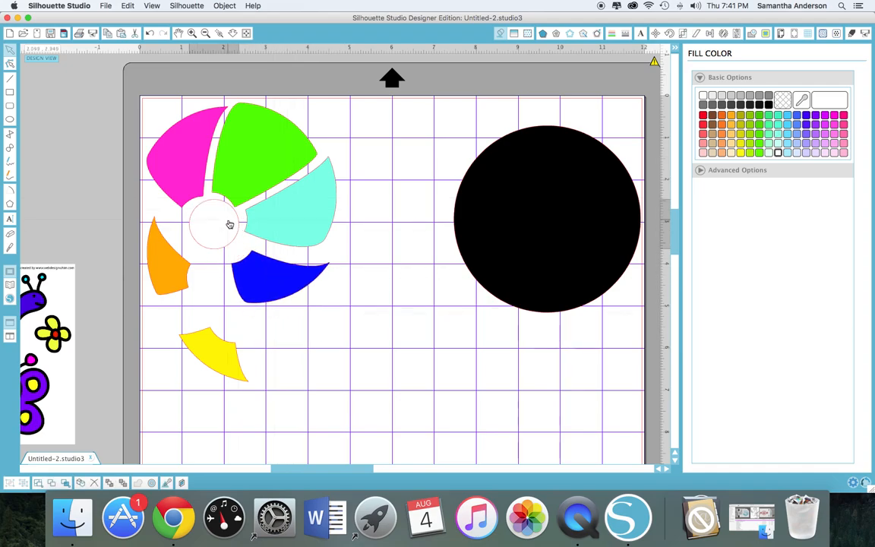
{"action": "left_click_drag", "start_coordinate": [181, 260], "coordinate": [176, 226]}
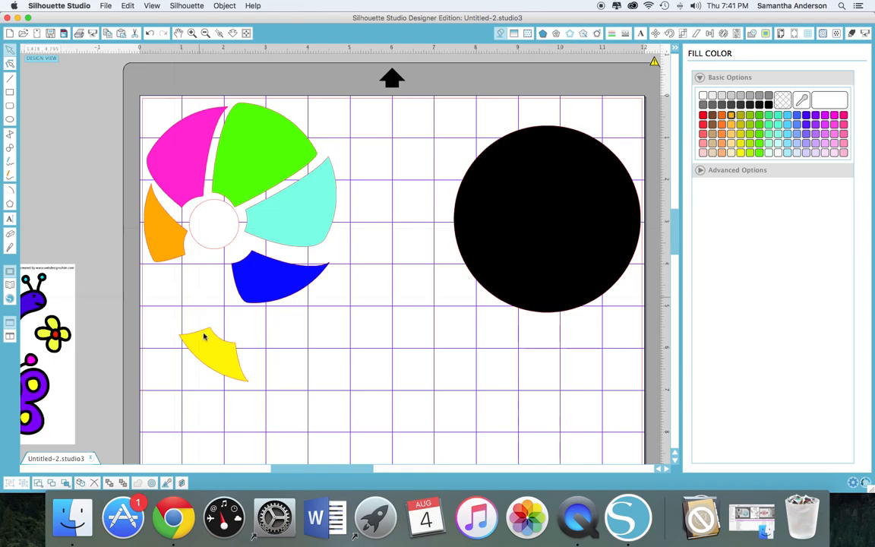
{"action": "left_click_drag", "start_coordinate": [210, 347], "coordinate": [197, 283]}
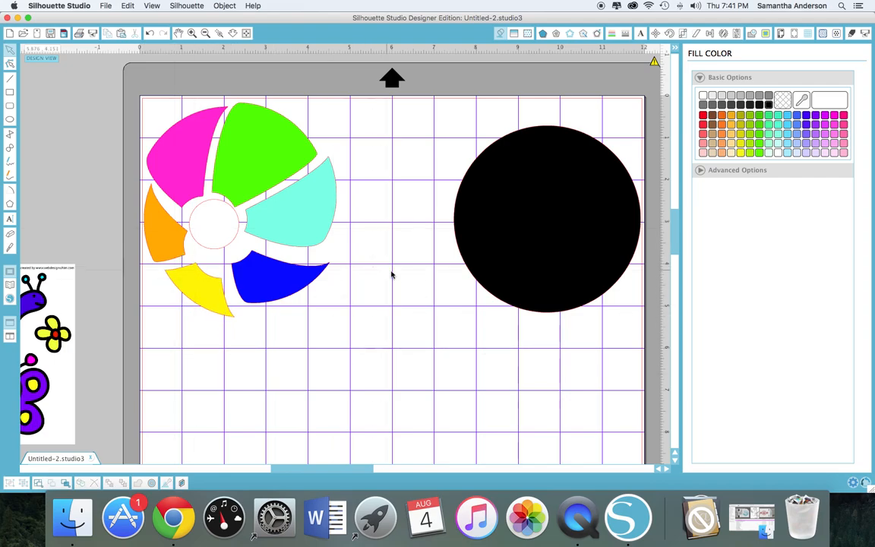
Delete all the coloured beach ball pieces and the black circle from the page.
{"action": "left_click_drag", "start_coordinate": [326, 331], "coordinate": [121, 133]}
{"action": "key", "text": "Delete"}
{"action": "left_click", "coordinate": [563, 229]}
{"action": "key", "text": "Delete"}
Move the black-and-white Hello Kitty image from beside the page onto the page's right half.
{"action": "scroll", "coordinate": [465, 244], "scroll_direction": "right", "scroll_amount": 5}
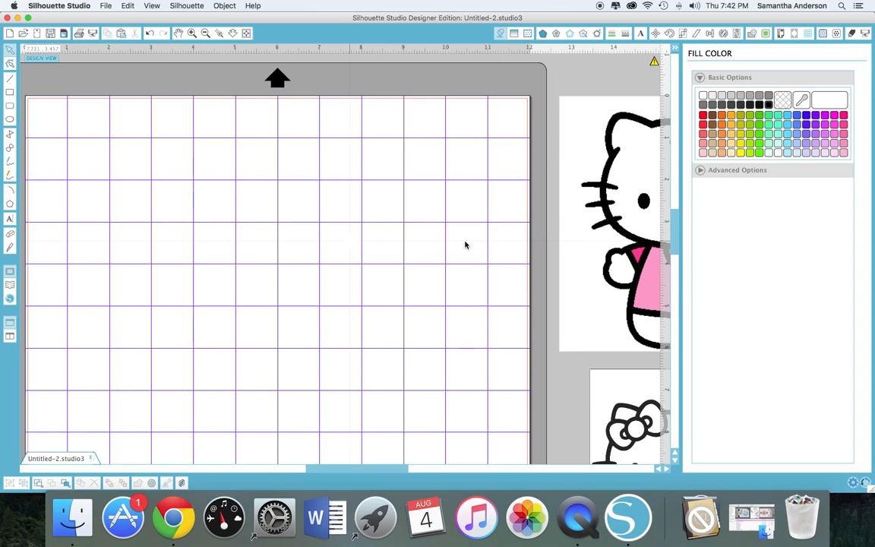
{"action": "left_click_drag", "start_coordinate": [600, 402], "coordinate": [319, 207]}
{"action": "scroll", "coordinate": [532, 251], "scroll_direction": "right", "scroll_amount": 3}
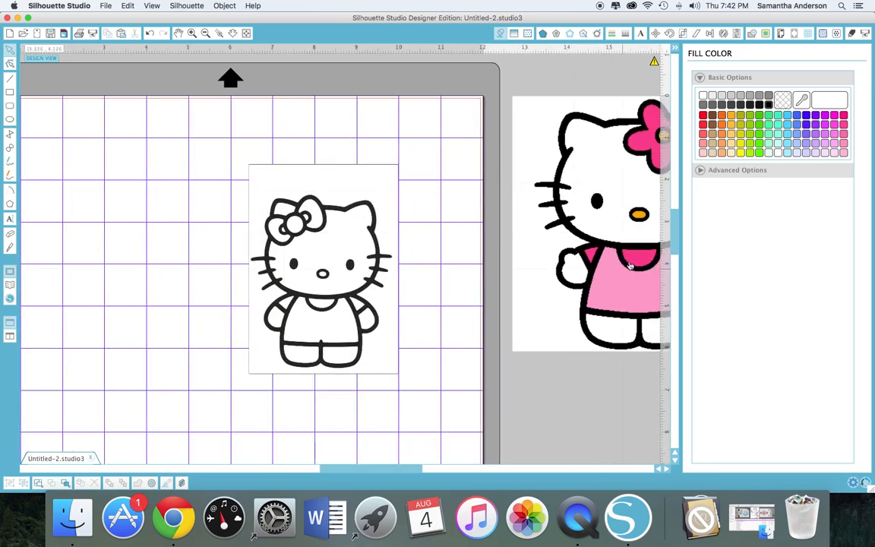
{"action": "scroll", "coordinate": [568, 223], "scroll_direction": "right", "scroll_amount": 1}
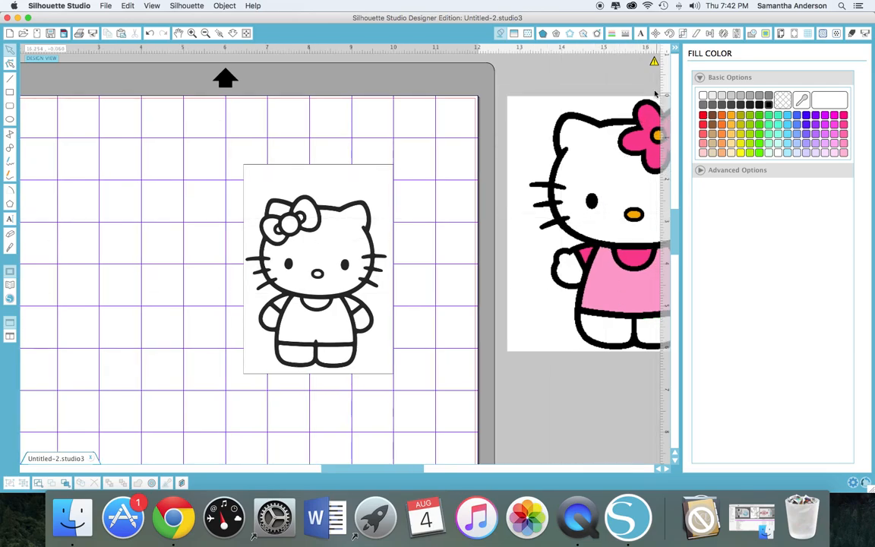
Trace the black-and-white Hello Kitty with a trace area around the whole figure and move the original image off the traced outline.
{"action": "left_click", "coordinate": [325, 262]}
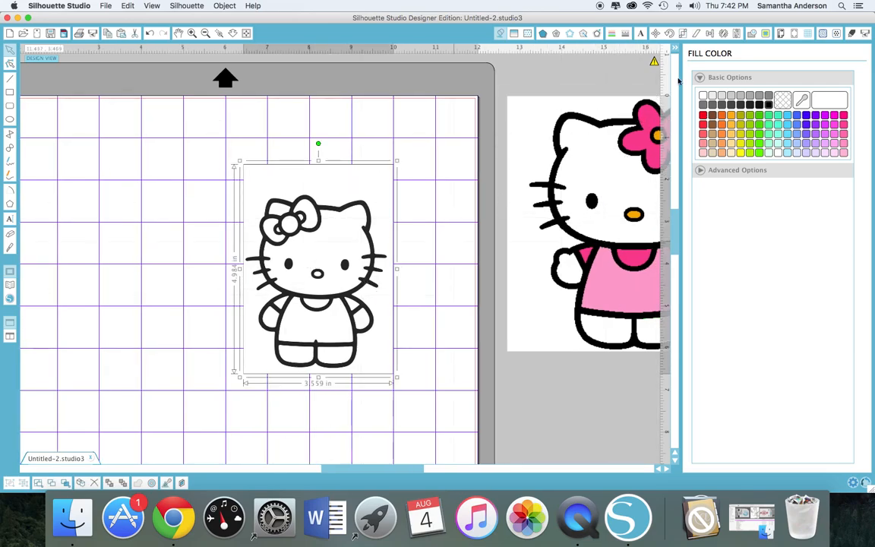
{"action": "left_click", "coordinate": [765, 34]}
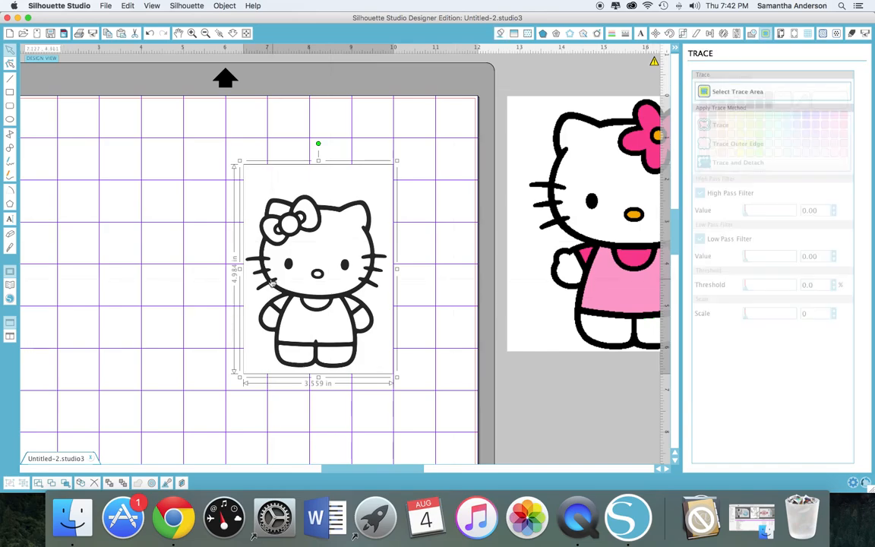
{"action": "left_click", "coordinate": [699, 91]}
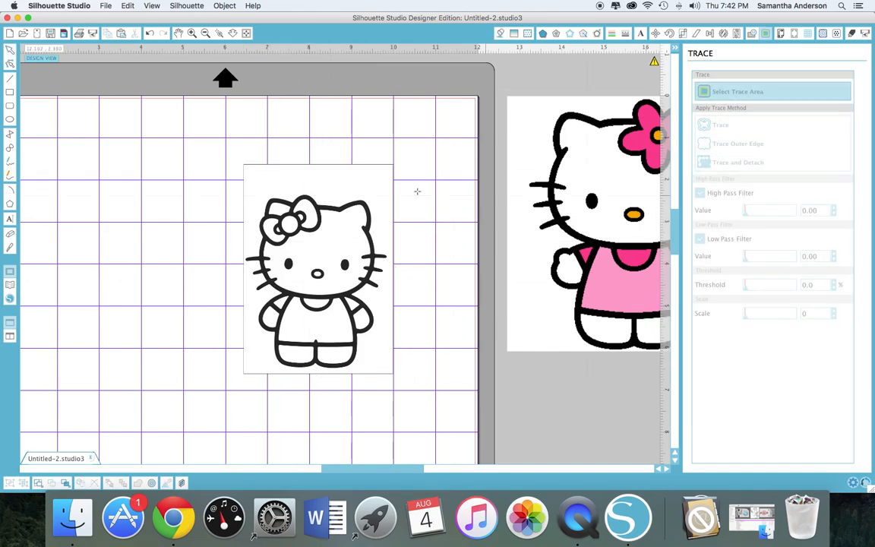
{"action": "mouse_move", "coordinate": [248, 172]}
{"action": "left_mouse_down"}
{"action": "mouse_move", "coordinate": [357, 371]}
{"action": "mouse_move", "coordinate": [394, 381]}
{"action": "mouse_move", "coordinate": [407, 375]}
{"action": "left_mouse_up"}
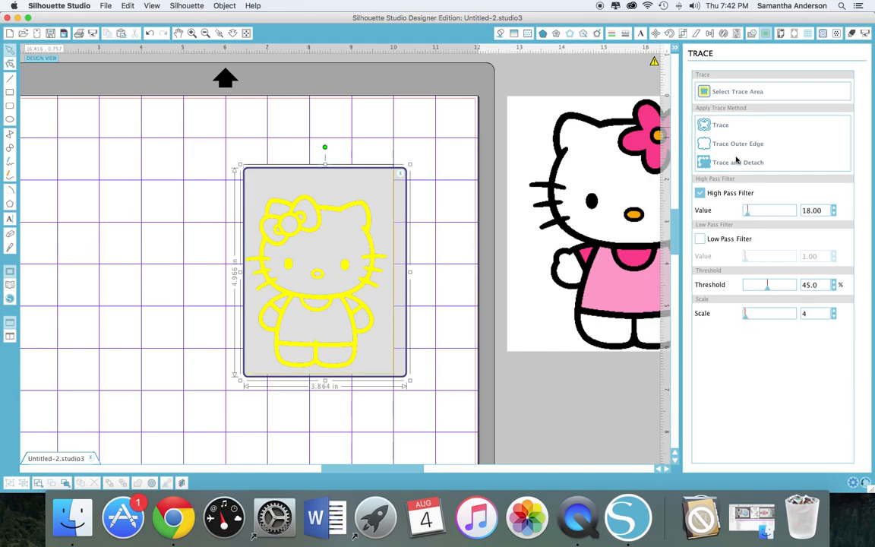
{"action": "left_click", "coordinate": [720, 124]}
{"action": "left_click_drag", "start_coordinate": [342, 283], "coordinate": [448, 350]}
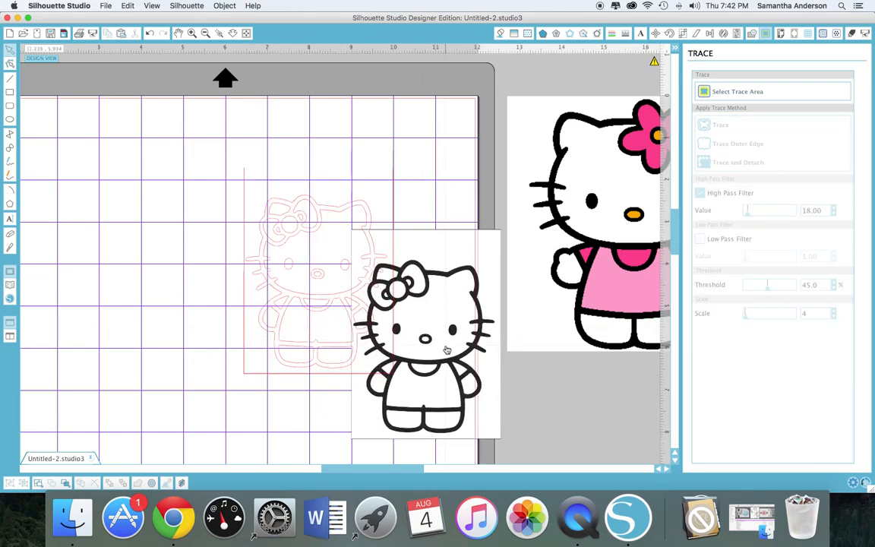
Delete the original black-and-white Hello Kitty image and shift the traced outline slightly up and to the left on the page.
{"action": "left_click", "coordinate": [436, 352]}
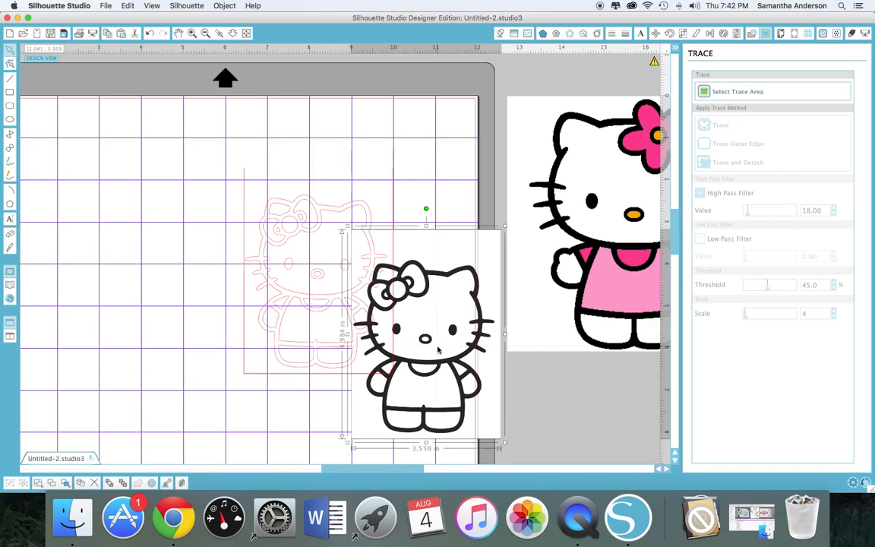
{"action": "key", "text": "Delete"}
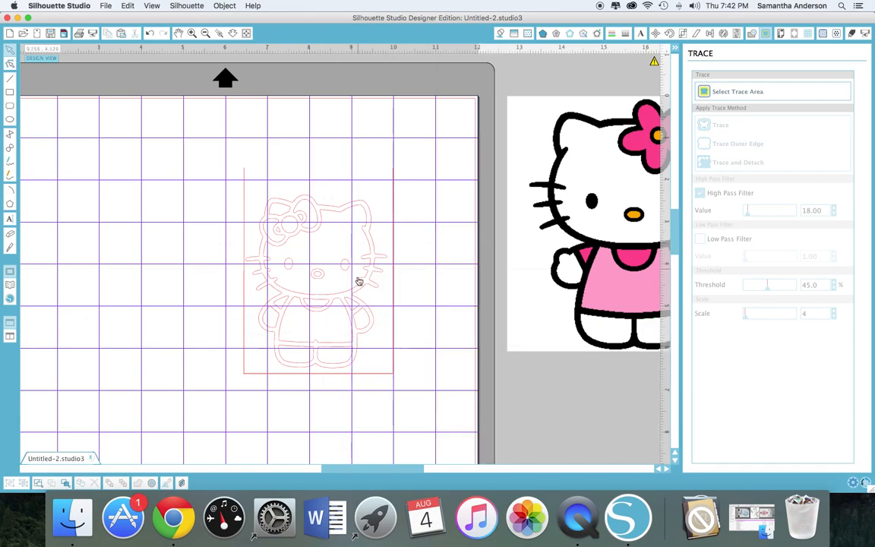
{"action": "left_click_drag", "start_coordinate": [357, 288], "coordinate": [344, 282]}
Release the compound path of the Hello Kitty trace and delete the stray rectangular border line around it.
{"action": "right_click", "coordinate": [352, 249]}
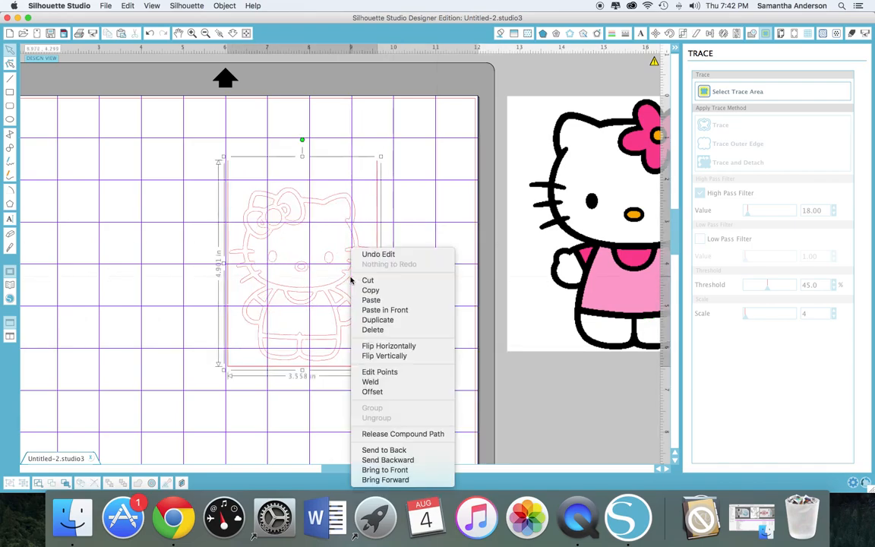
{"action": "left_click", "coordinate": [402, 435]}
{"action": "left_click", "coordinate": [431, 323]}
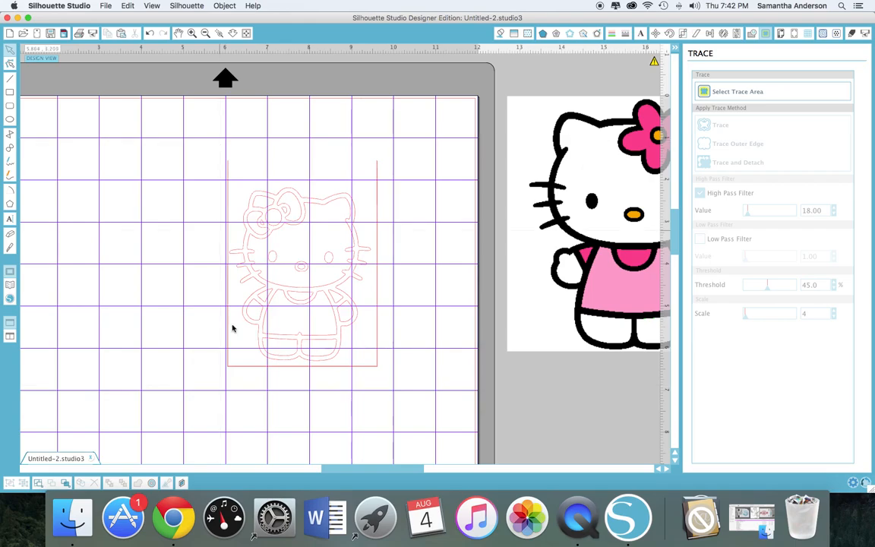
{"action": "left_click", "coordinate": [376, 330]}
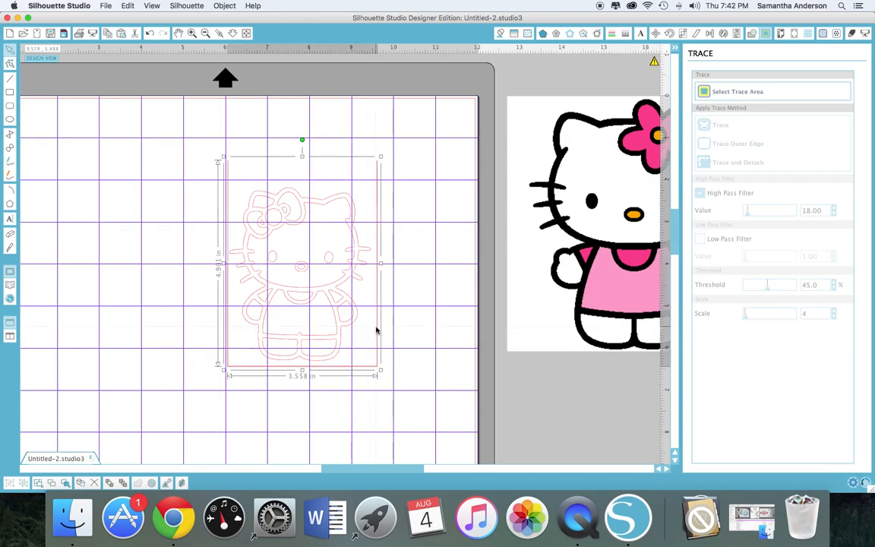
{"action": "left_click", "coordinate": [376, 330]}
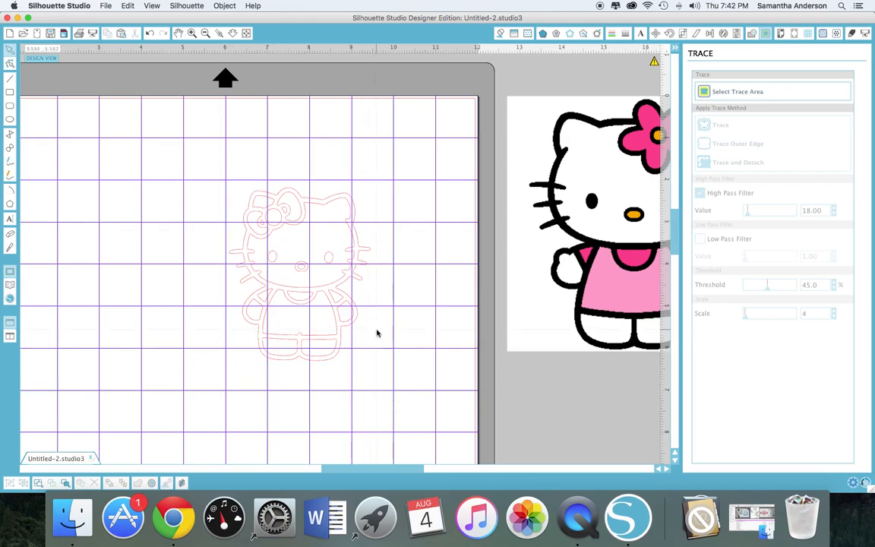
{"action": "left_click", "coordinate": [129, 9]}
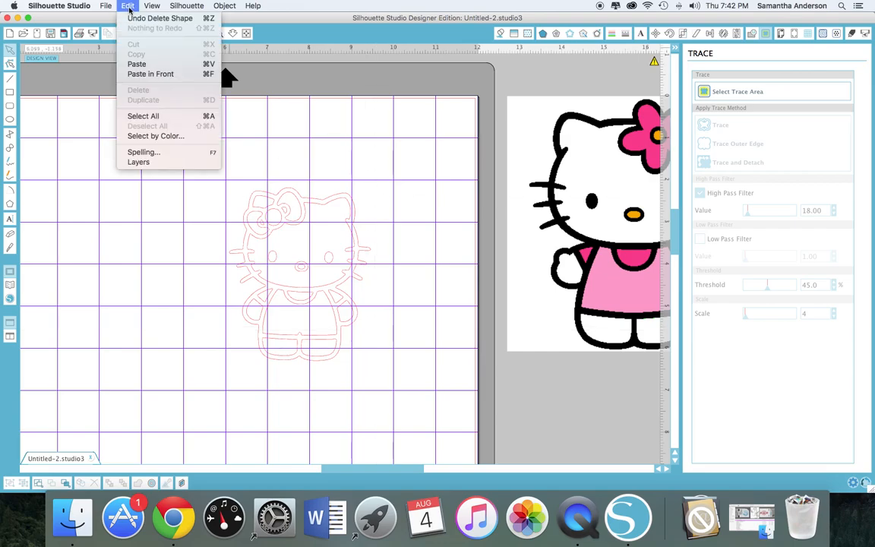
{"action": "left_click", "coordinate": [339, 120]}
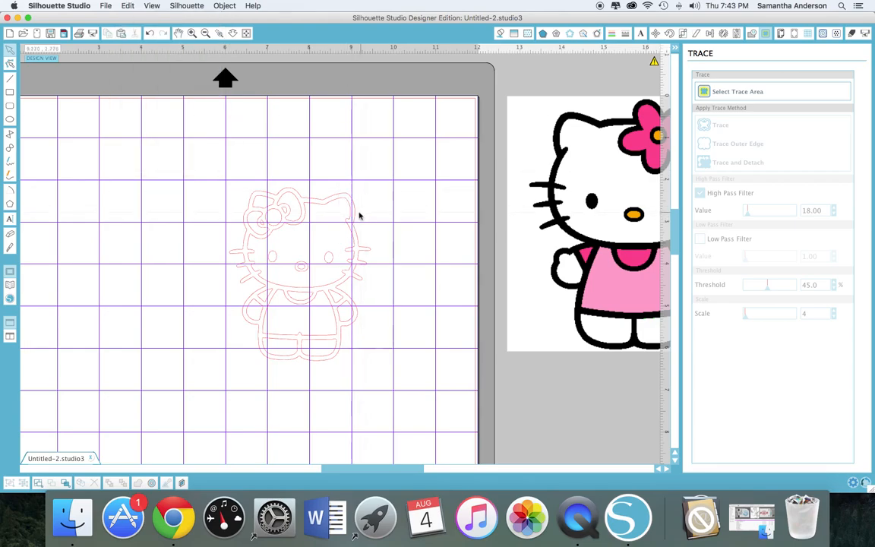
{"action": "left_click_drag", "start_coordinate": [226, 172], "coordinate": [373, 308]}
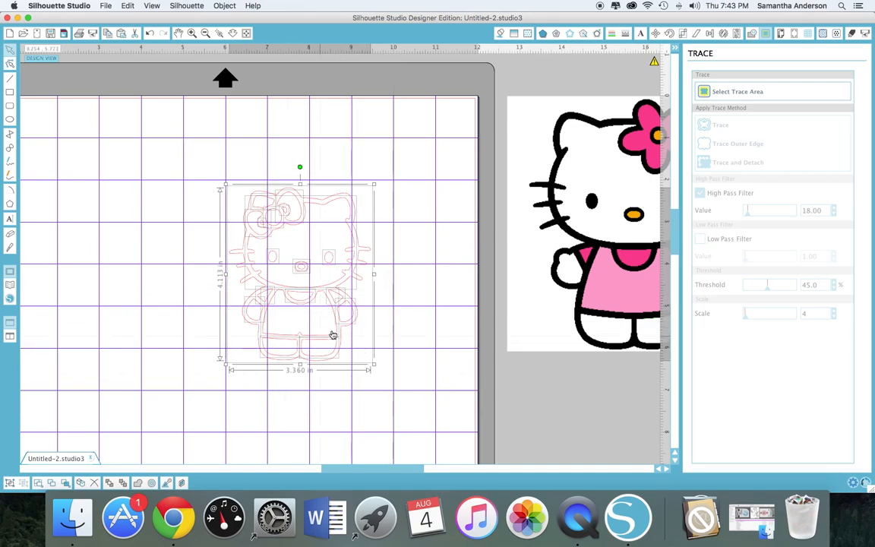
{"action": "left_click", "coordinate": [135, 230]}
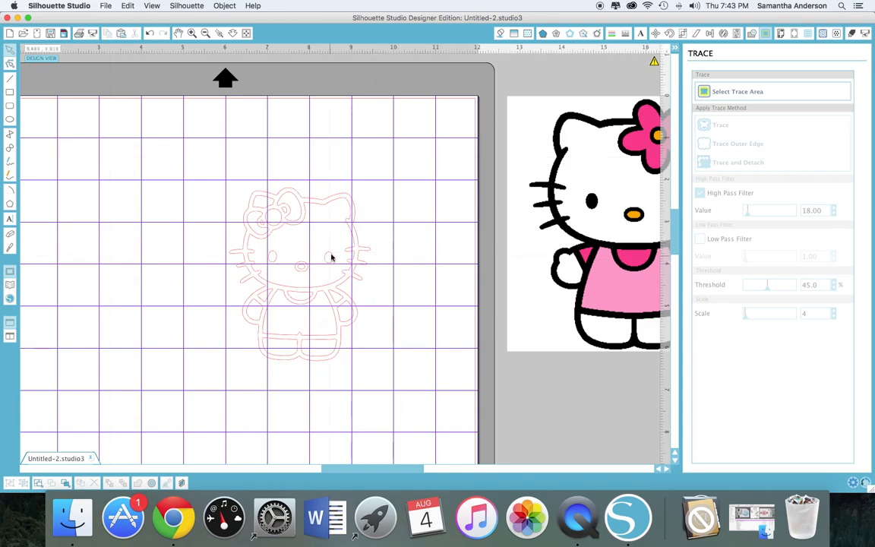
Move the outer Hello Kitty silhouette to the left of the other pieces and fill it with black.
{"action": "left_click", "coordinate": [245, 244]}
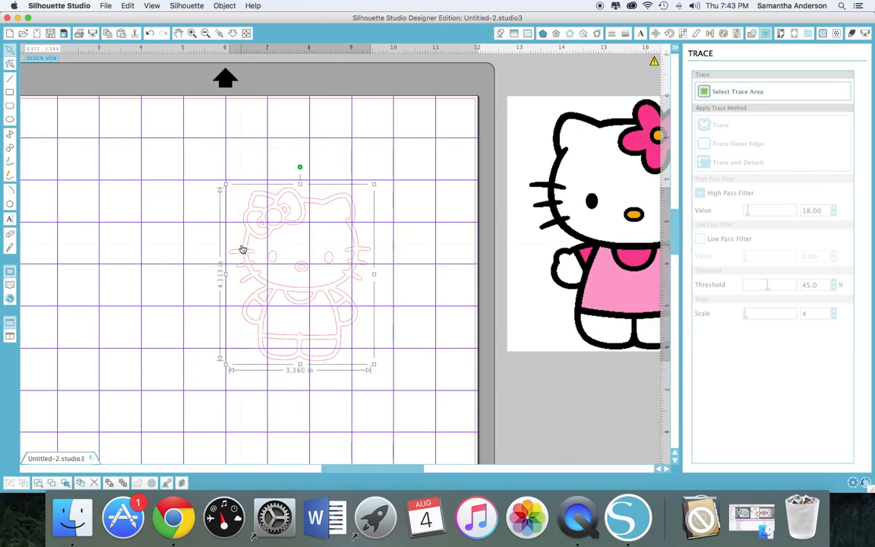
{"action": "left_click_drag", "start_coordinate": [245, 249], "coordinate": [102, 247]}
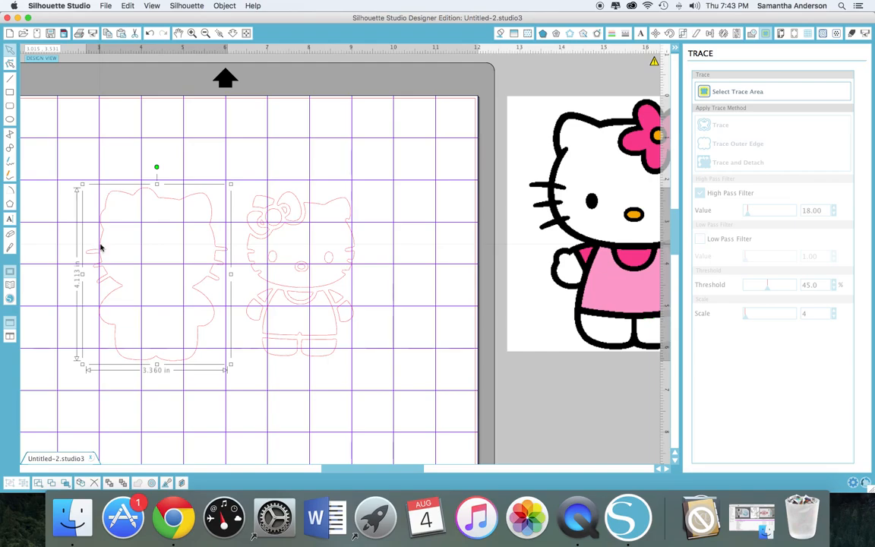
{"action": "left_click", "coordinate": [500, 32]}
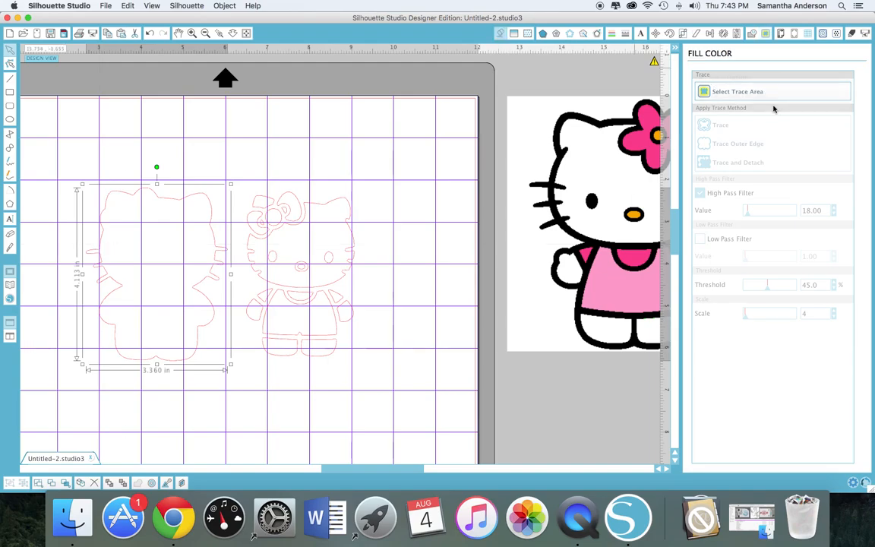
{"action": "left_click", "coordinate": [770, 105]}
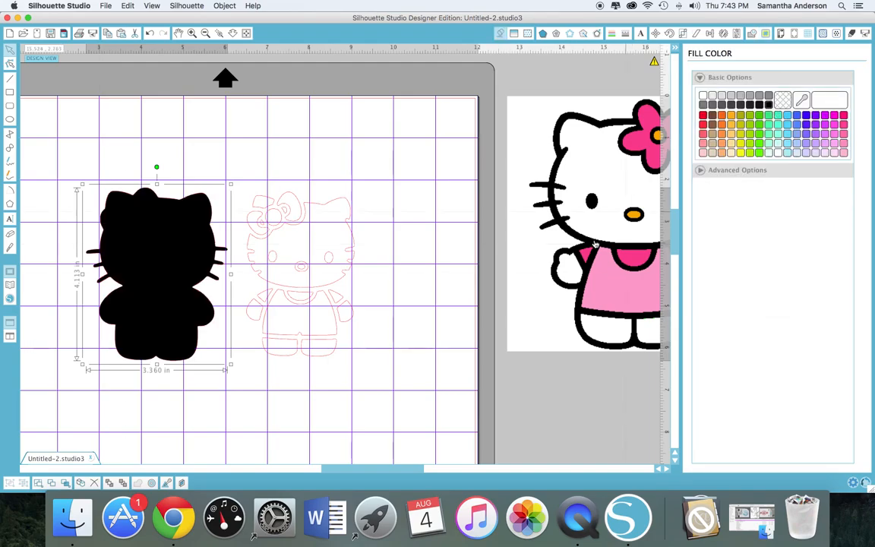
{"action": "left_click", "coordinate": [422, 362]}
Make a compound path from the face outline, both eyes and the outer nose shape.
{"action": "scroll", "coordinate": [346, 362], "scroll_direction": "right", "scroll_amount": 1}
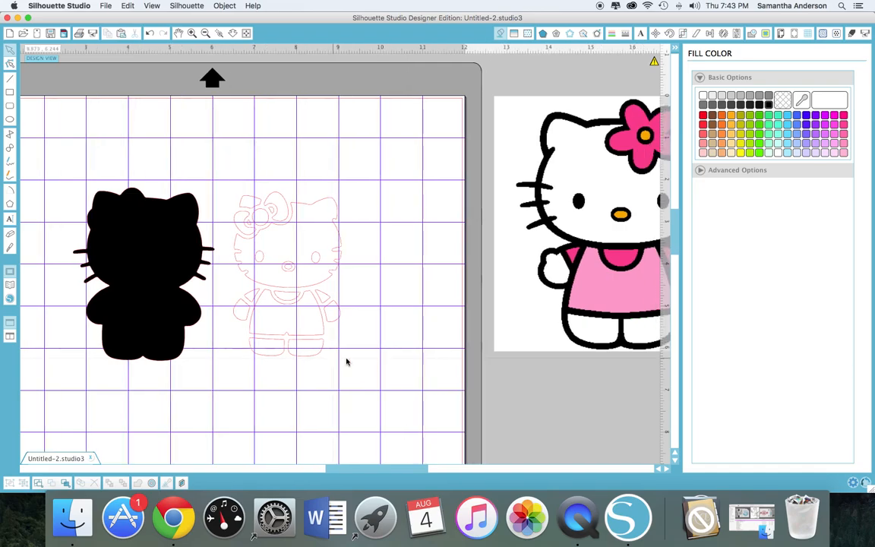
{"action": "scroll", "coordinate": [346, 363], "scroll_direction": "right", "scroll_amount": 1}
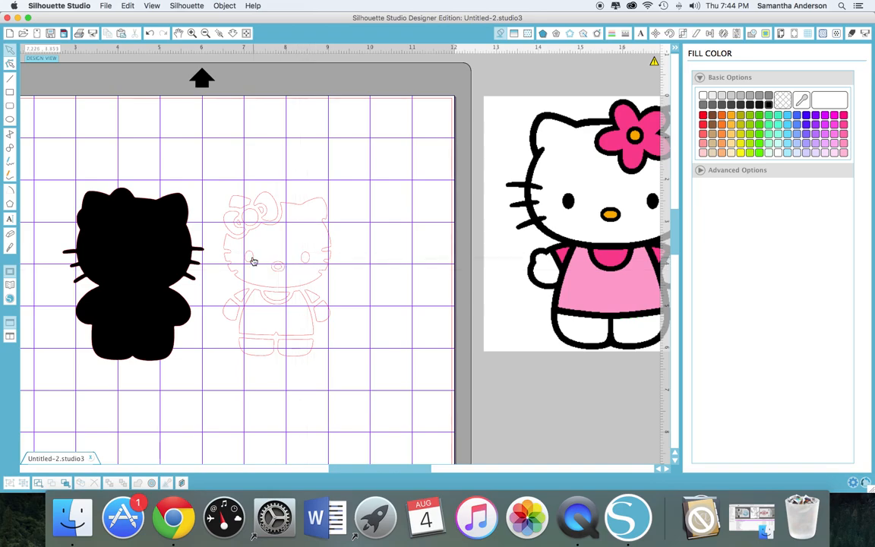
{"action": "left_click", "coordinate": [307, 266]}
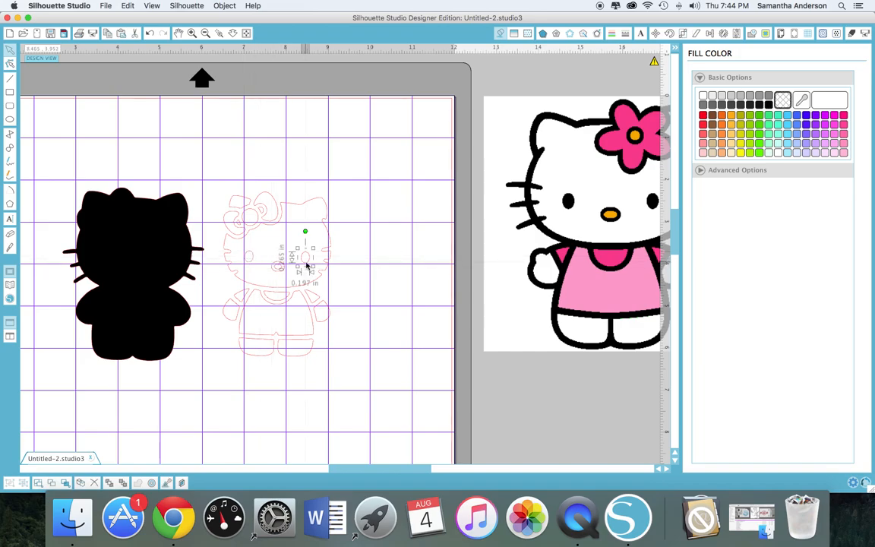
{"action": "left_click", "coordinate": [250, 262]}
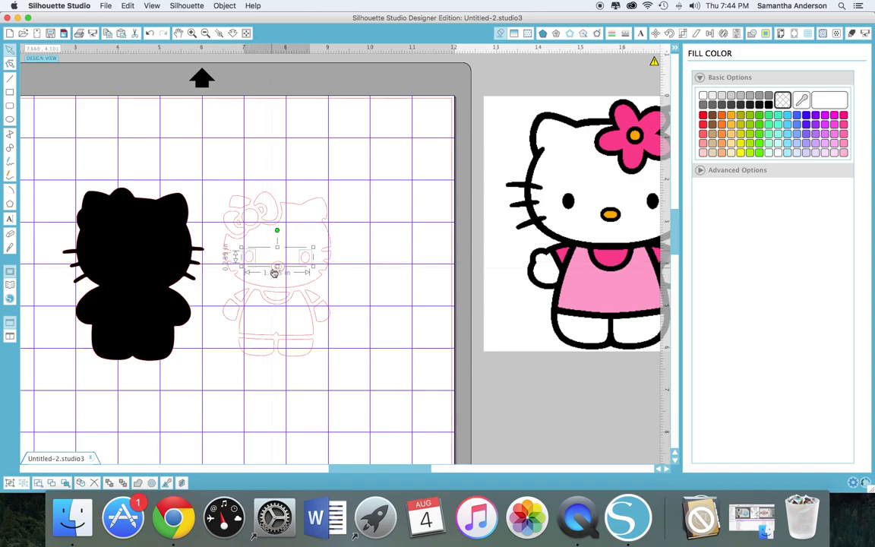
{"action": "left_click", "coordinate": [276, 273]}
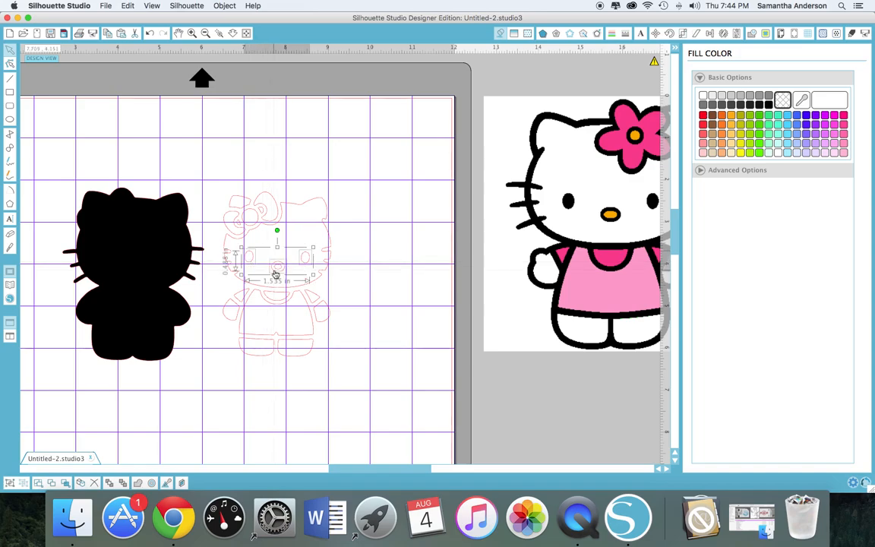
{"action": "left_click", "coordinate": [330, 239]}
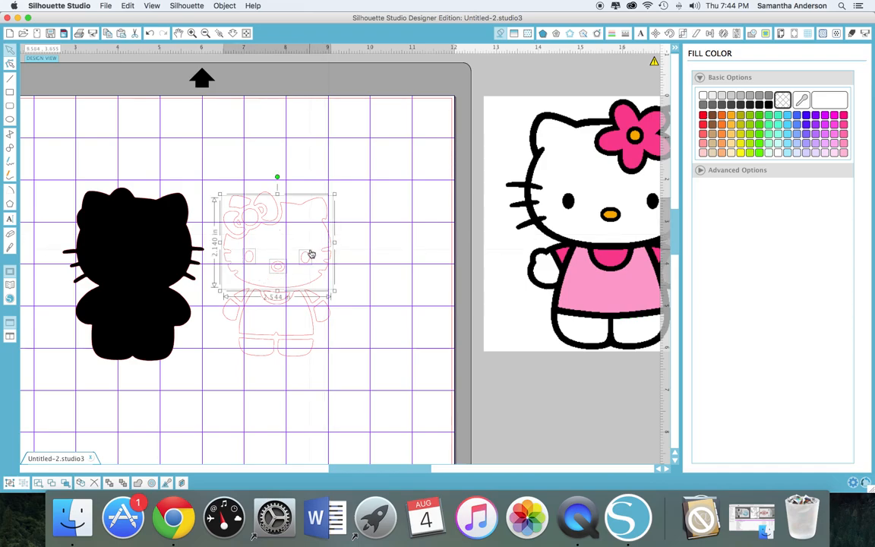
{"action": "right_click", "coordinate": [312, 243]}
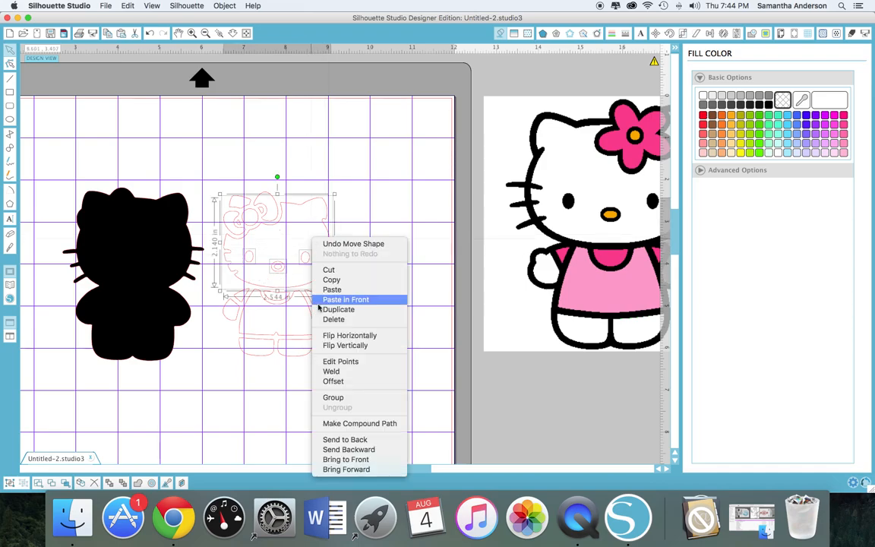
{"action": "left_click", "coordinate": [342, 424]}
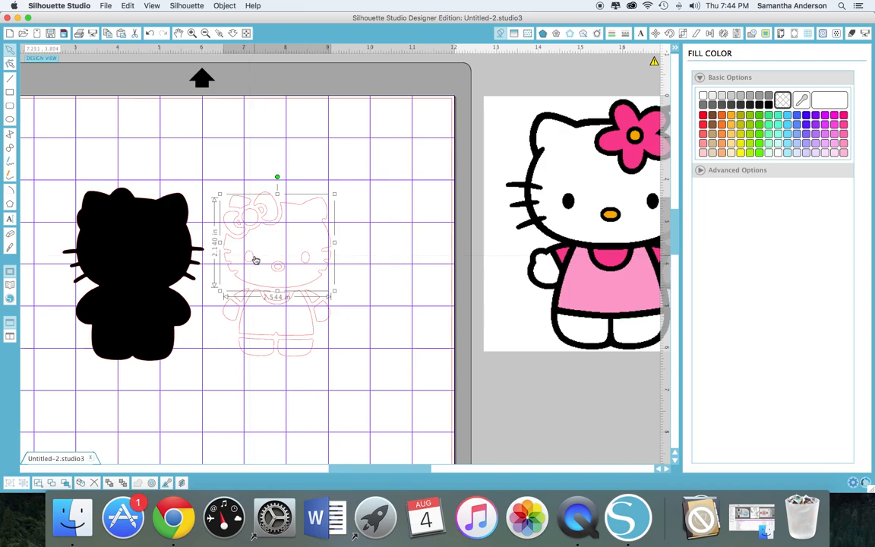
{"action": "left_click", "coordinate": [404, 258]}
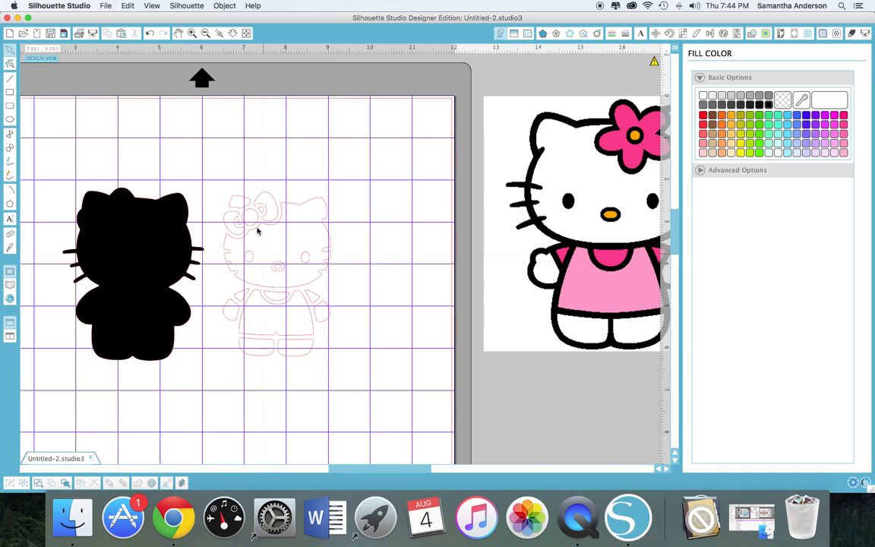
Group the ear piece beside the bow, the face, both hands and both feet.
{"action": "left_click", "coordinate": [243, 197]}
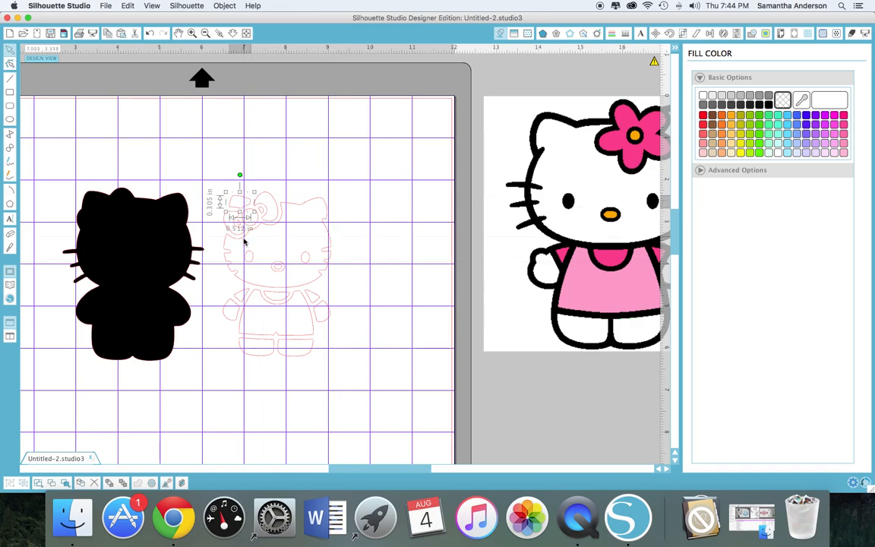
{"action": "left_click", "coordinate": [230, 257]}
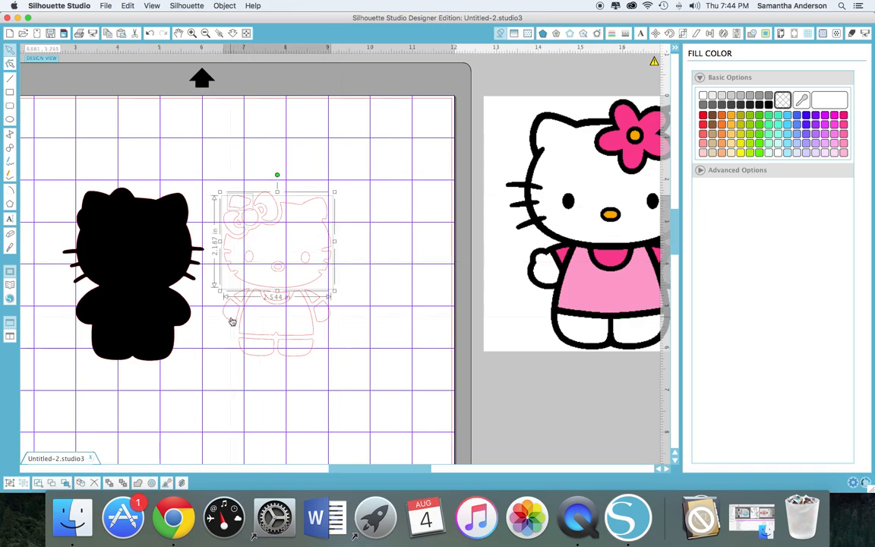
{"action": "left_click", "coordinate": [249, 354], "text": "shift"}
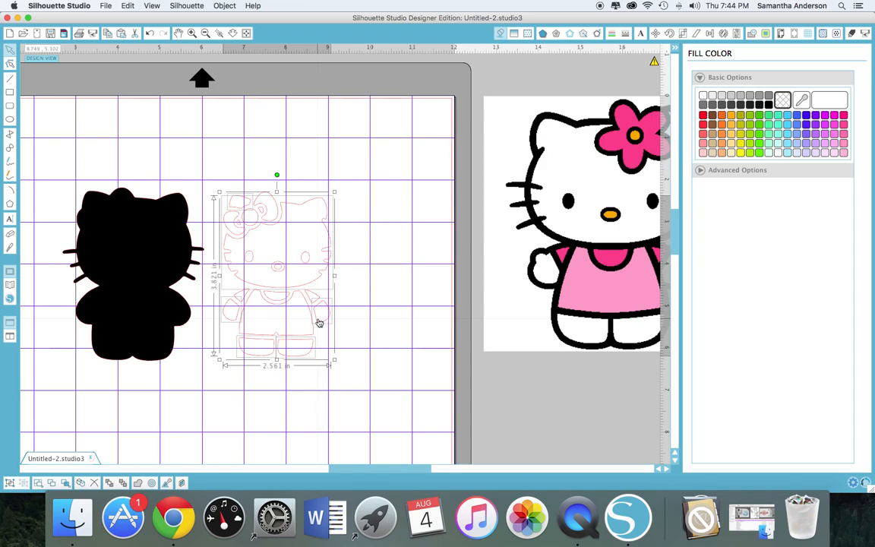
{"action": "left_click", "coordinate": [12, 483]}
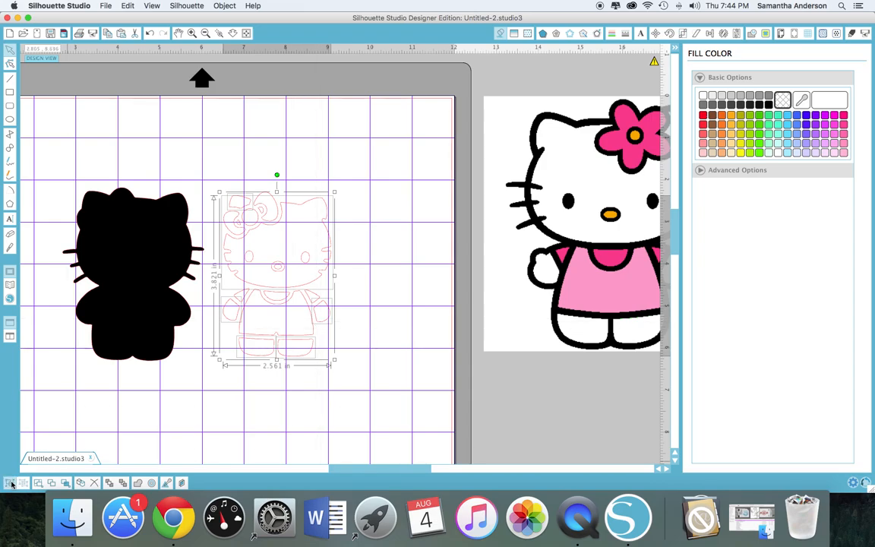
Fill the grouped face, hands and feet with white and place them on the black silhouette.
{"action": "left_click", "coordinate": [703, 96]}
{"action": "left_click_drag", "start_coordinate": [307, 278], "coordinate": [164, 276]}
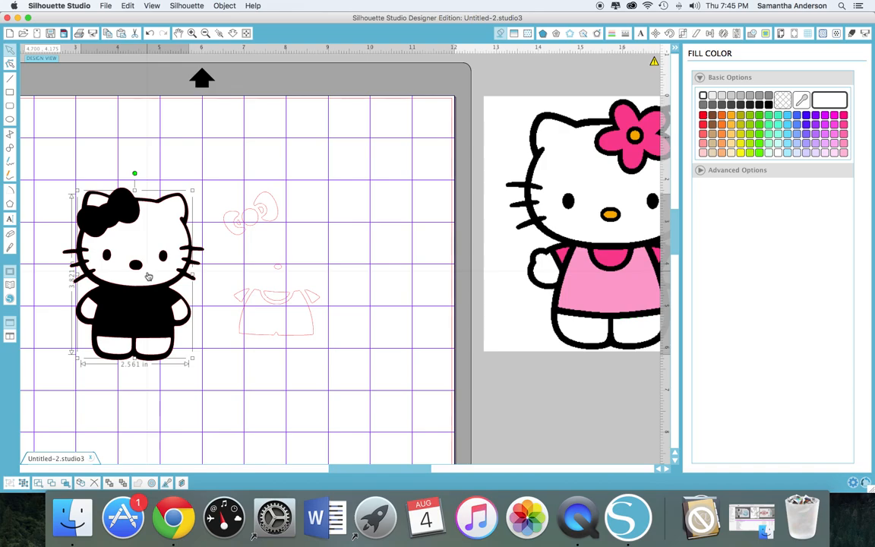
{"action": "left_click", "coordinate": [230, 212]}
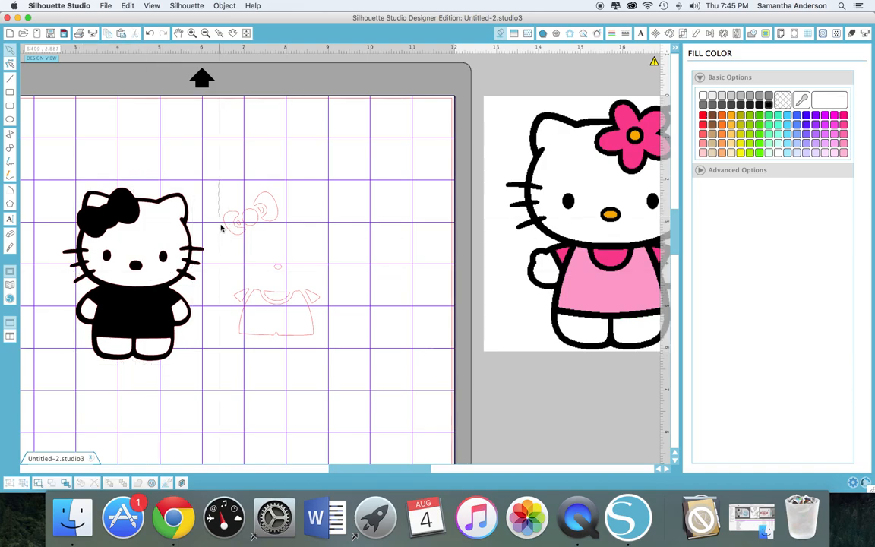
Fill all the bow pieces, the two sleeves and the collar with bright magenta pink.
{"action": "left_click_drag", "start_coordinate": [211, 184], "coordinate": [280, 240]}
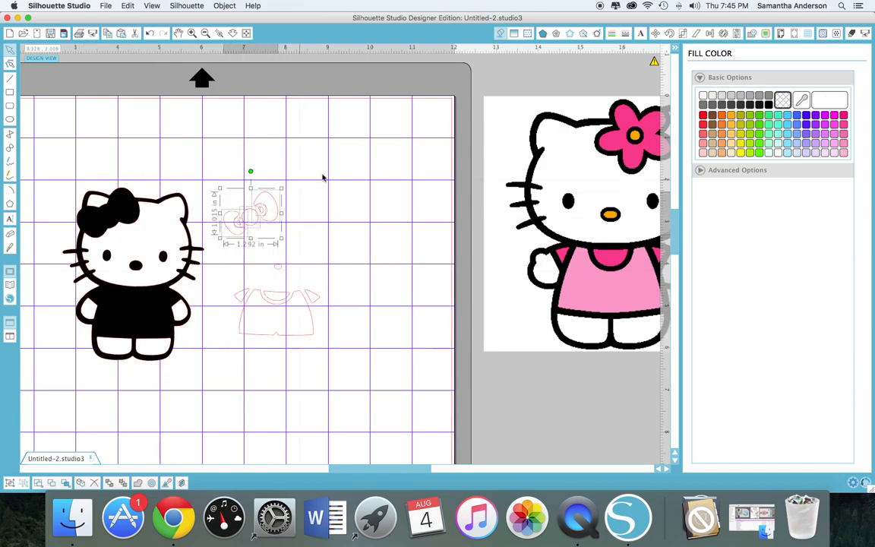
{"action": "left_click_drag", "start_coordinate": [325, 162], "coordinate": [409, 222]}
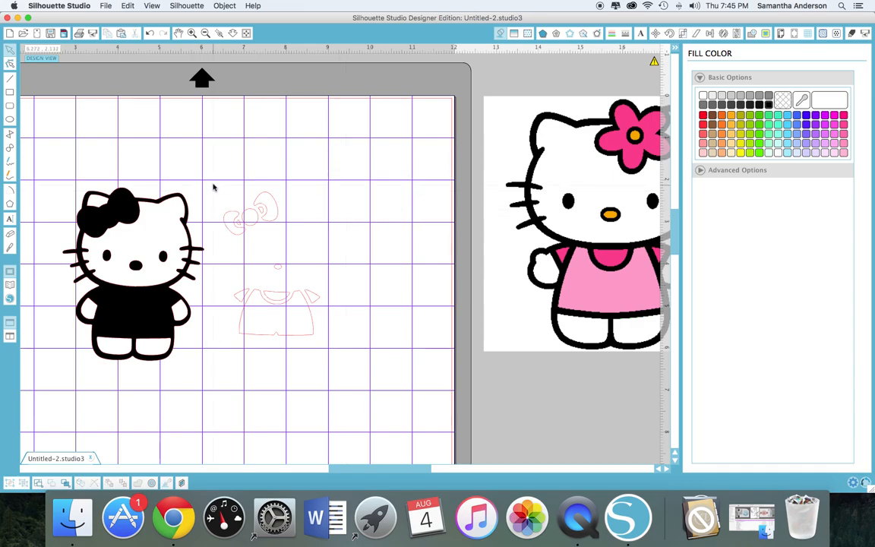
{"action": "left_click_drag", "start_coordinate": [226, 215], "coordinate": [294, 244]}
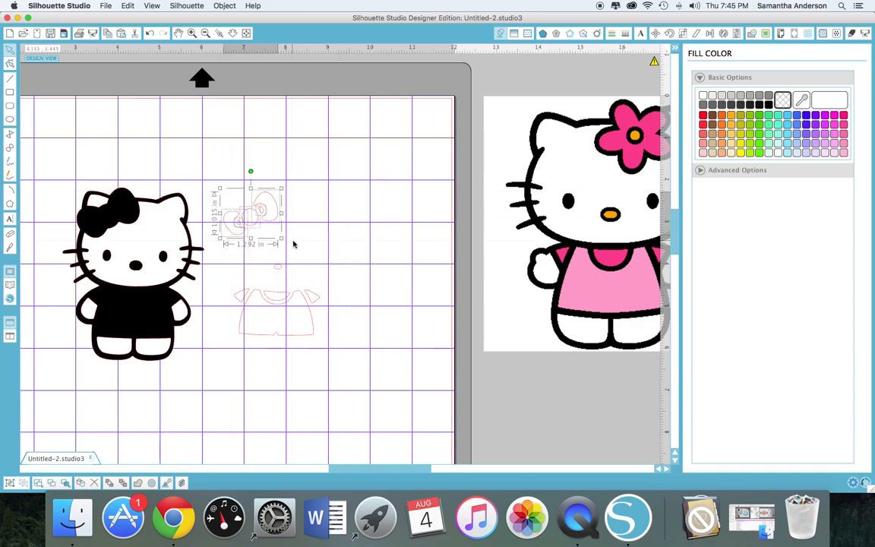
{"action": "left_click", "coordinate": [250, 294], "text": "shift"}
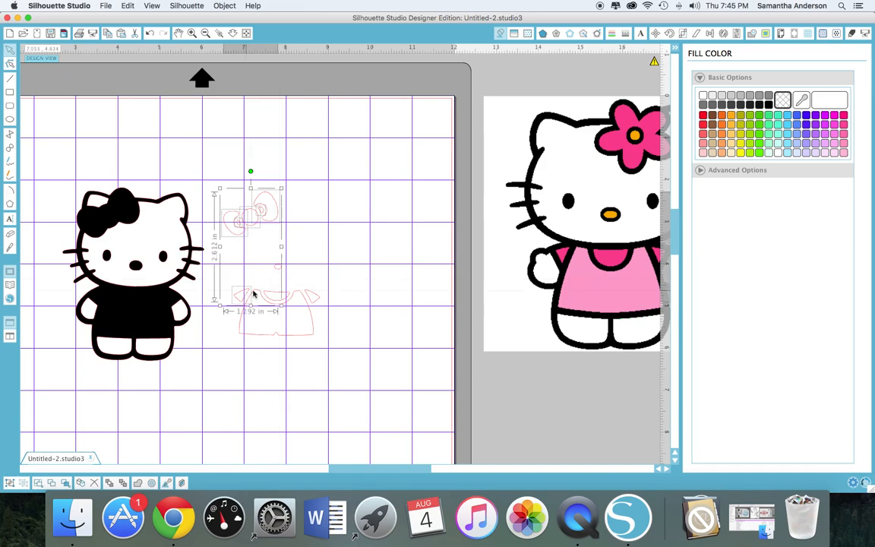
{"action": "left_click", "coordinate": [312, 293], "text": "shift"}
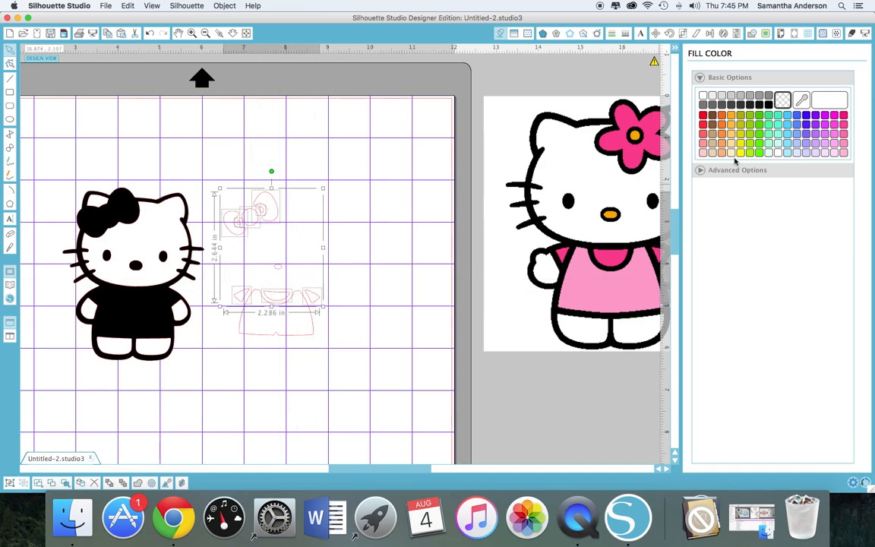
{"action": "left_click", "coordinate": [834, 117]}
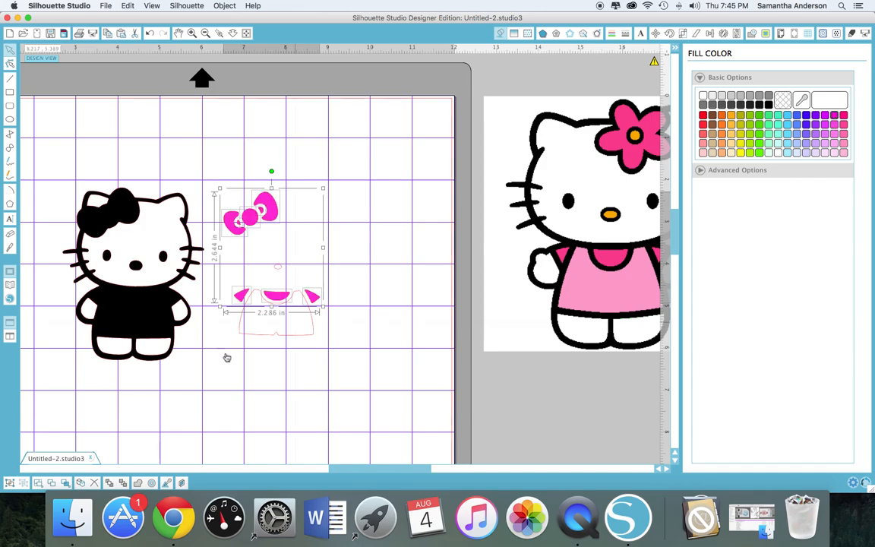
Group the magenta pieces and place them on the black silhouette, along with the dress piece filled light pink.
{"action": "left_click", "coordinate": [10, 483]}
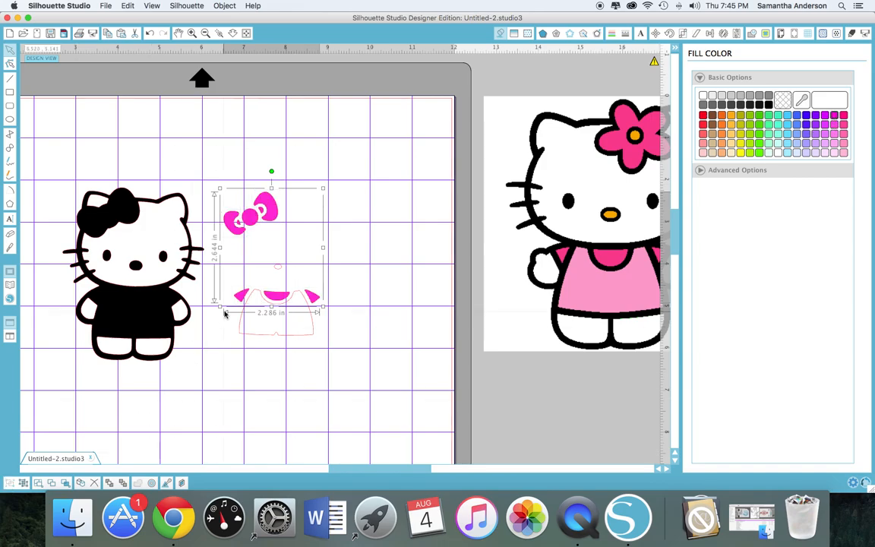
{"action": "left_click_drag", "start_coordinate": [272, 298], "coordinate": [129, 297]}
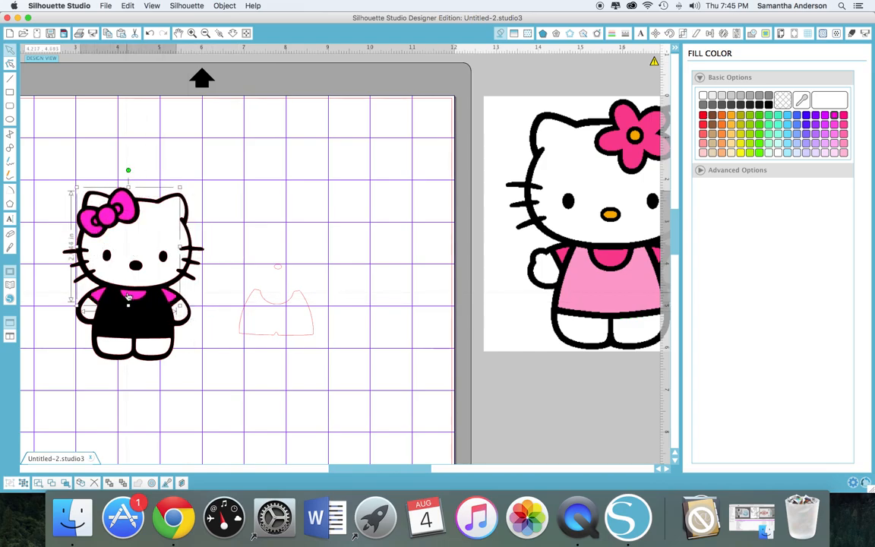
{"action": "left_click", "coordinate": [289, 338]}
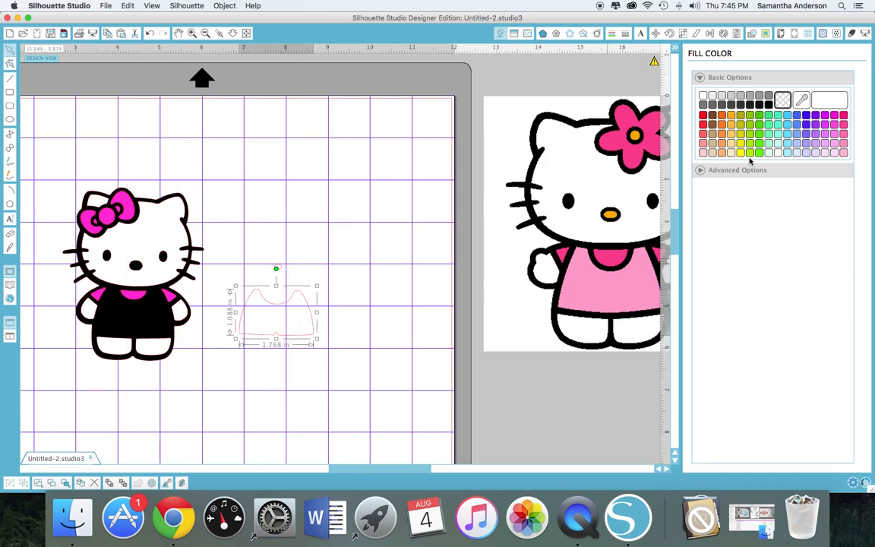
{"action": "left_click", "coordinate": [833, 144]}
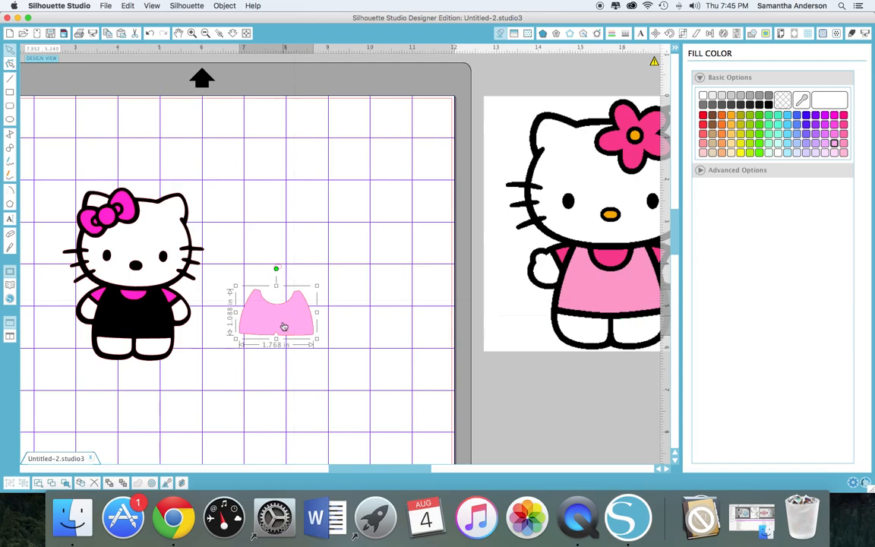
{"action": "left_click_drag", "start_coordinate": [286, 339], "coordinate": [142, 334]}
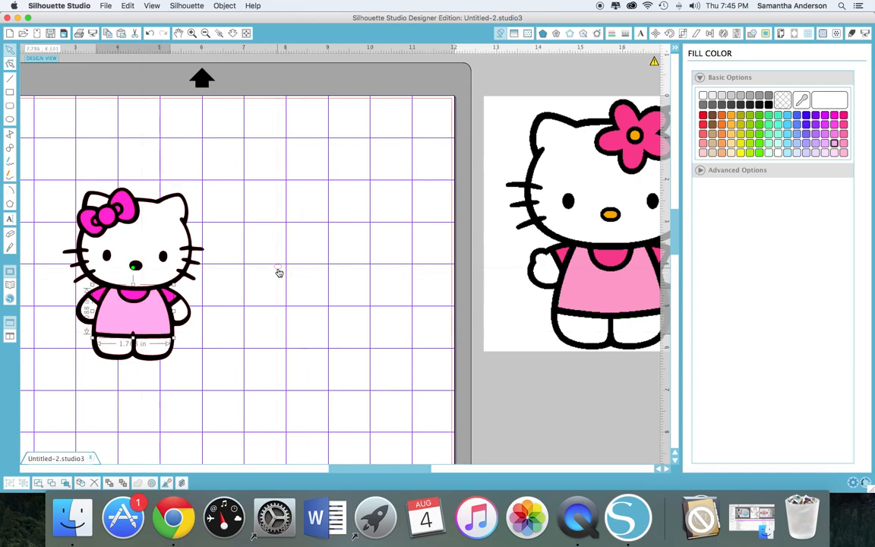
Fill the small nose oval with orange and move it beside the cat's whiskers.
{"action": "left_click", "coordinate": [281, 272]}
{"action": "left_click", "coordinate": [281, 272]}
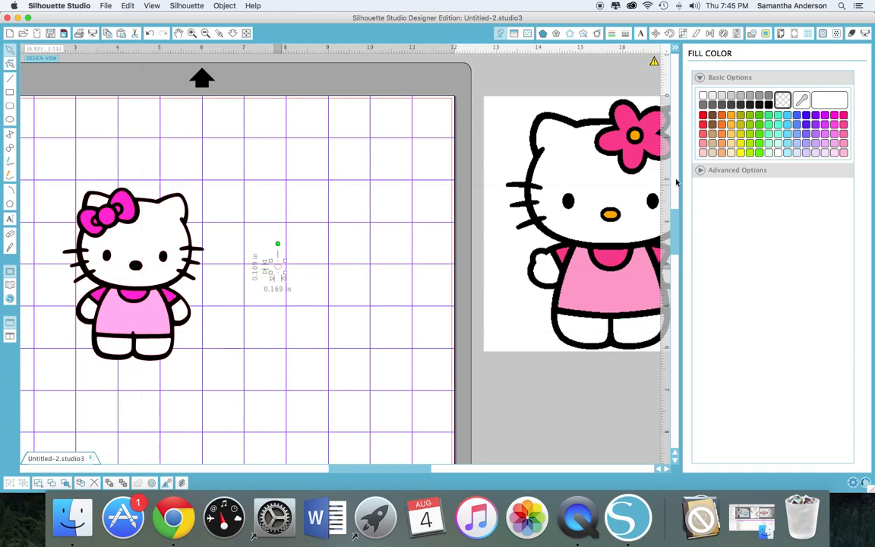
{"action": "left_click", "coordinate": [722, 137]}
{"action": "left_click_drag", "start_coordinate": [262, 271], "coordinate": [213, 274]}
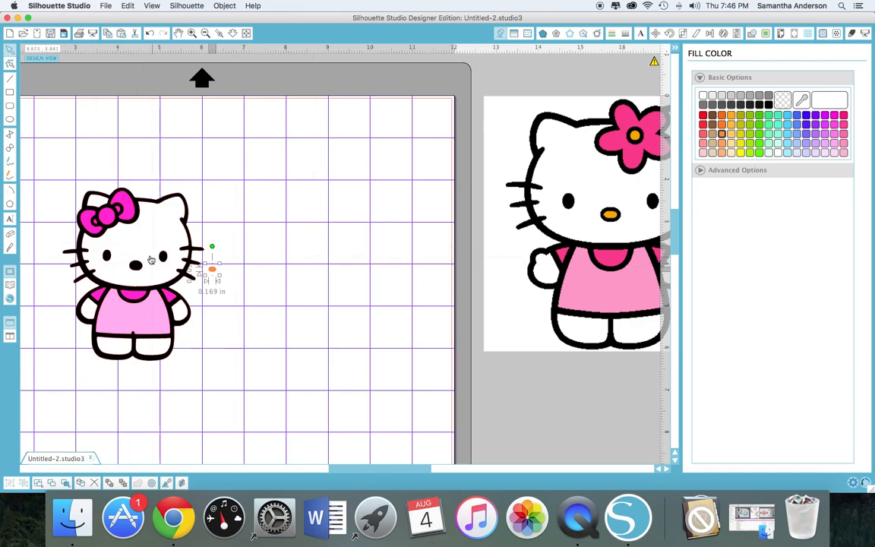
Adjust the white pieces on the silhouette, then bring the orange nose to the front and centre it on the black nose.
{"action": "left_click_drag", "start_coordinate": [138, 235], "coordinate": [155, 249]}
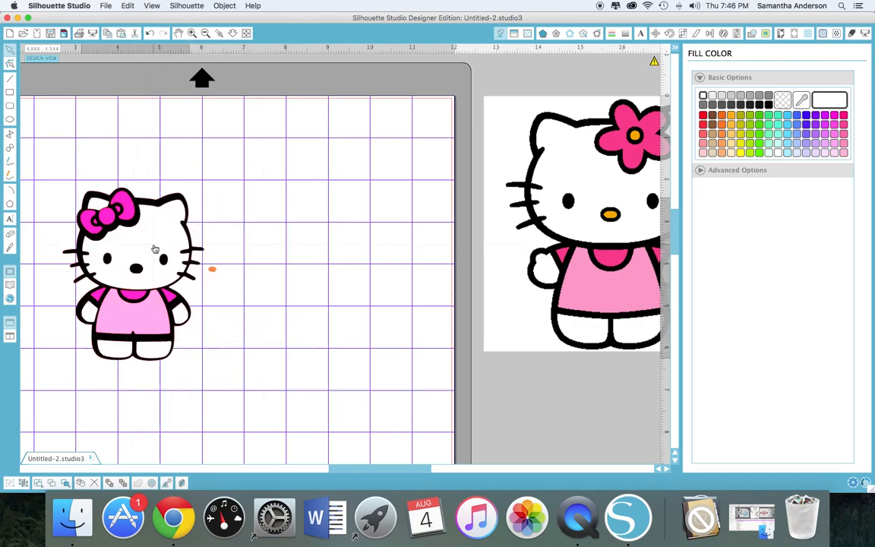
{"action": "left_click", "coordinate": [212, 269]}
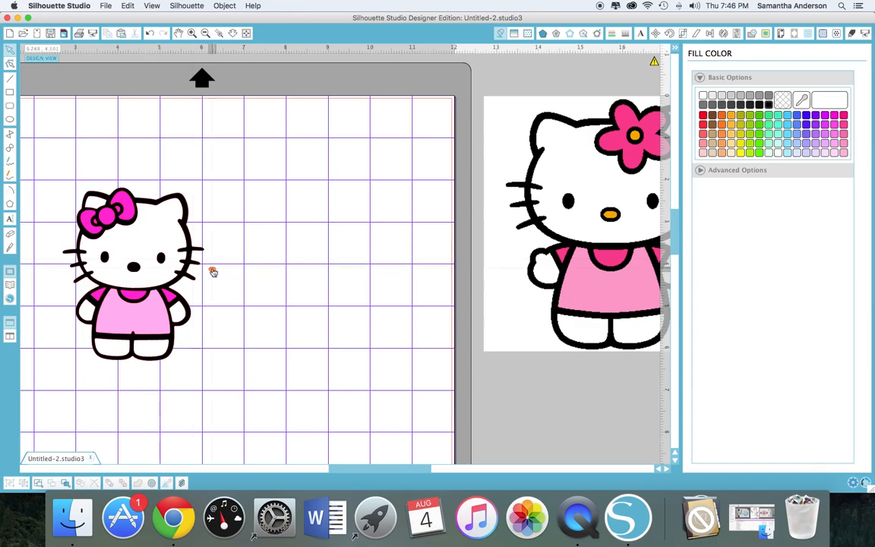
{"action": "right_click", "coordinate": [213, 272]}
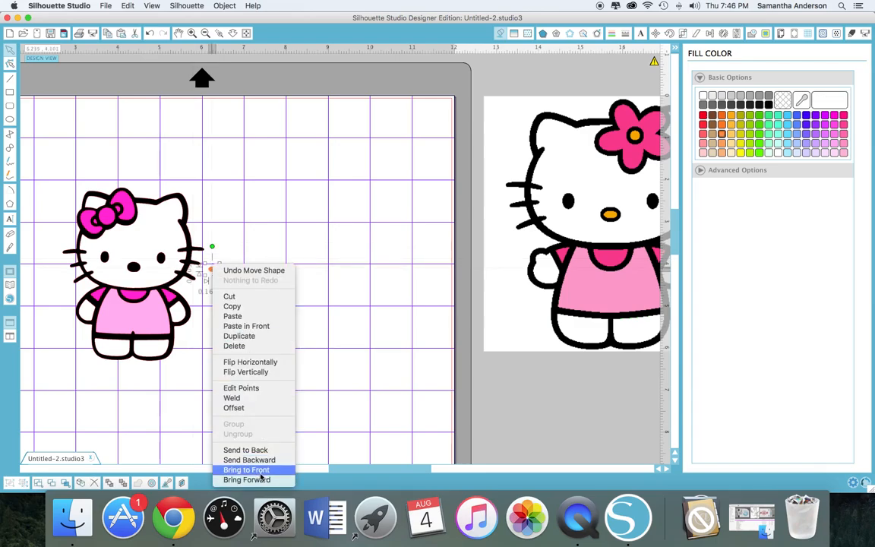
{"action": "left_click", "coordinate": [262, 471]}
{"action": "left_click_drag", "start_coordinate": [212, 270], "coordinate": [135, 269]}
{"action": "left_click_drag", "start_coordinate": [165, 235], "coordinate": [165, 234]}
{"action": "left_click", "coordinate": [134, 267]}
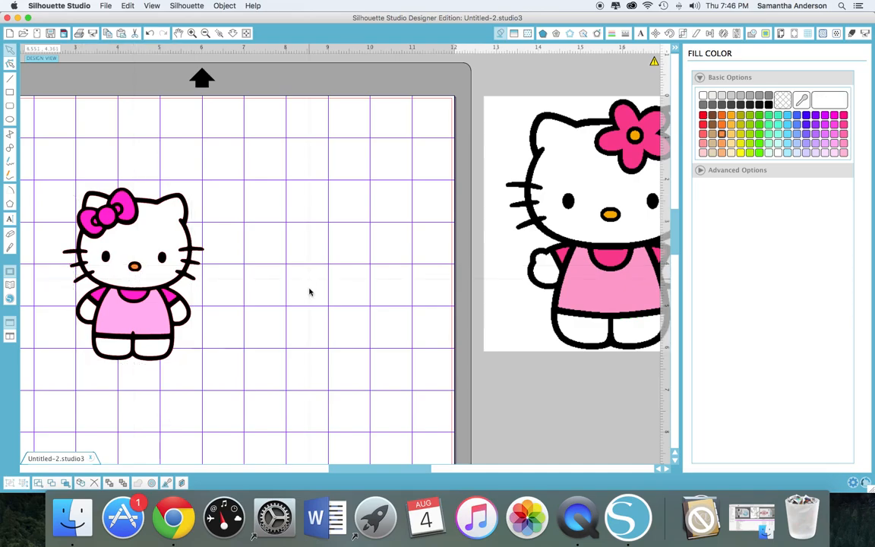
Group the whole coloured Hello Kitty and delete the reference picture beside the page.
{"action": "left_click_drag", "start_coordinate": [215, 385], "coordinate": [58, 186]}
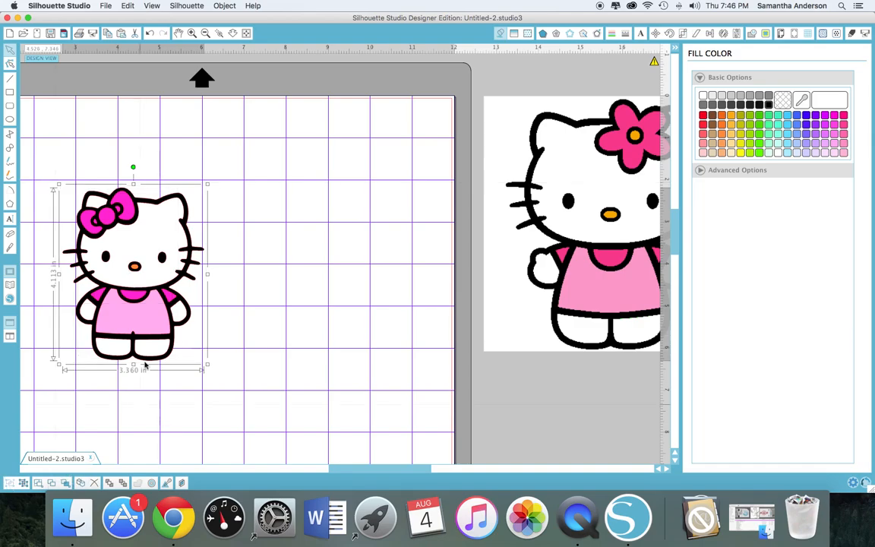
{"action": "left_click", "coordinate": [535, 273]}
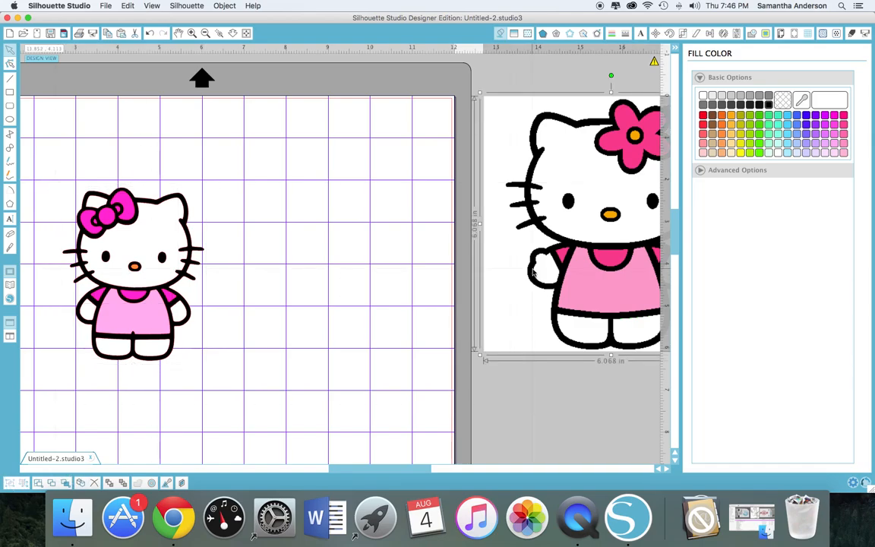
{"action": "key", "text": "Delete"}
{"action": "scroll", "coordinate": [266, 321], "scroll_direction": "left", "scroll_amount": 5}
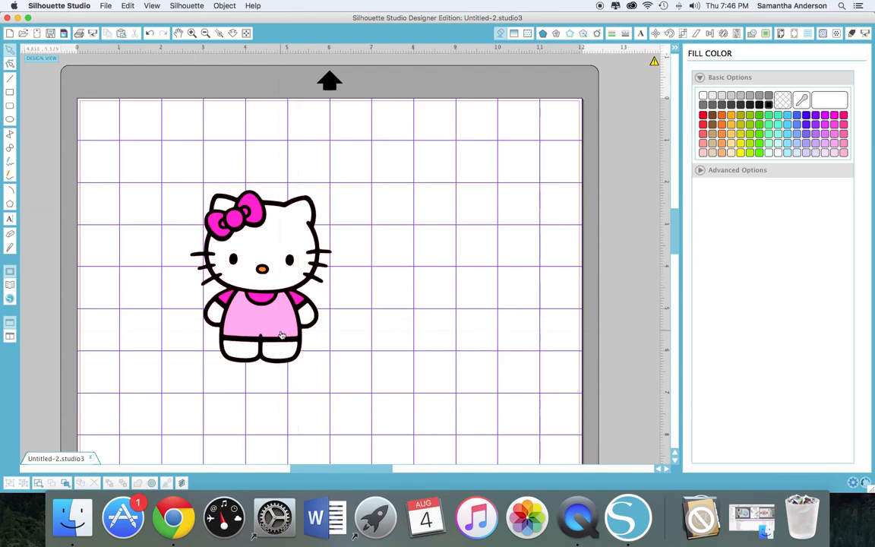
Enlarge the grouped Hello Kitty to about 4.27 by 5.22 in and move it to the page's upper left area.
{"action": "left_click", "coordinate": [253, 300]}
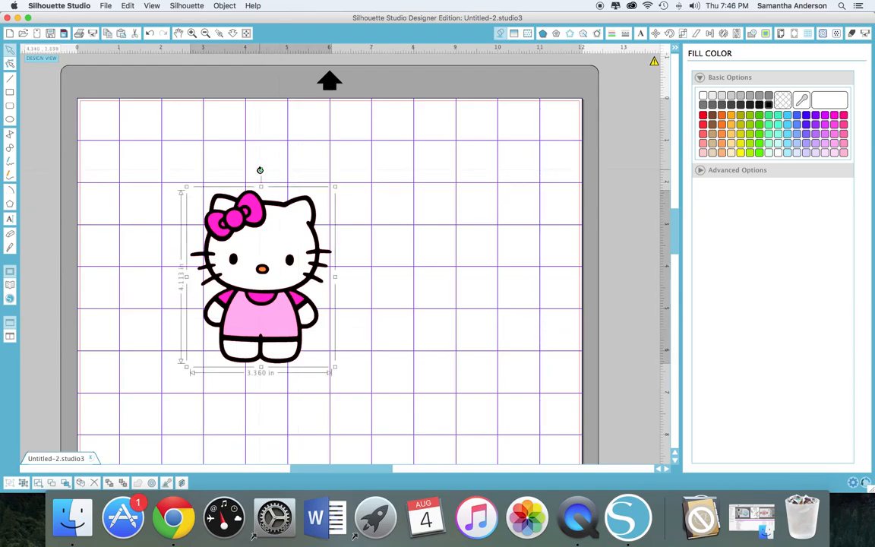
{"action": "left_click_drag", "start_coordinate": [332, 189], "coordinate": [372, 140]}
{"action": "left_click_drag", "start_coordinate": [302, 318], "coordinate": [207, 306]}
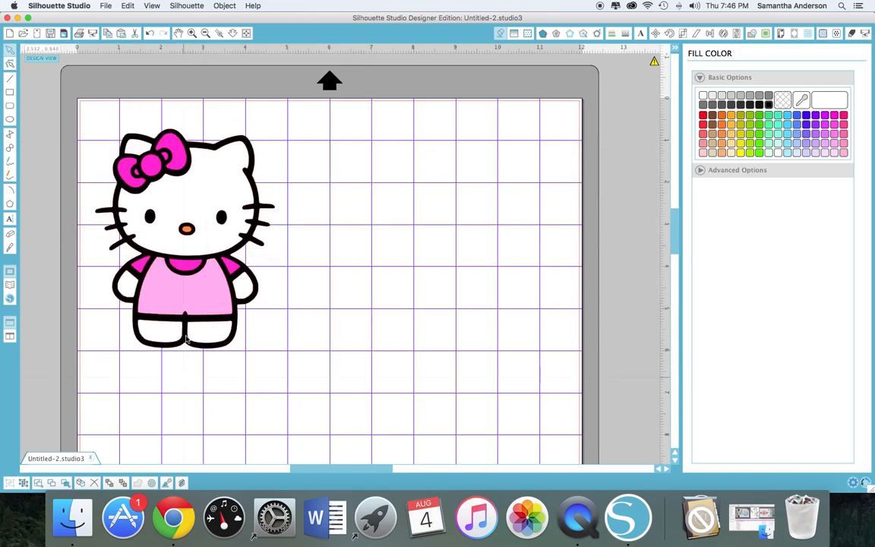
Ungroup the Hello Kitty, moving the white pieces to the page's right side and the black silhouette to its left side.
{"action": "right_click", "coordinate": [187, 240]}
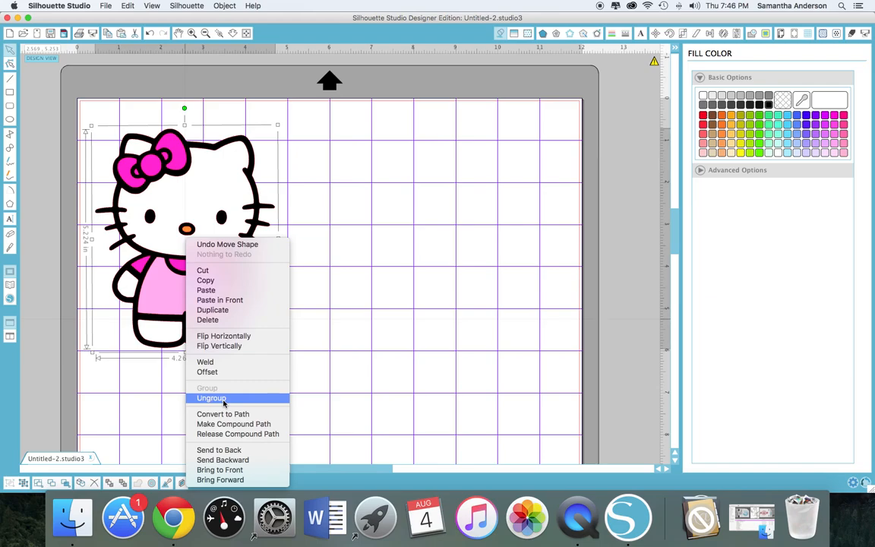
{"action": "left_click", "coordinate": [211, 399]}
{"action": "left_click_drag", "start_coordinate": [202, 211], "coordinate": [328, 218]}
{"action": "left_click", "coordinate": [394, 247]}
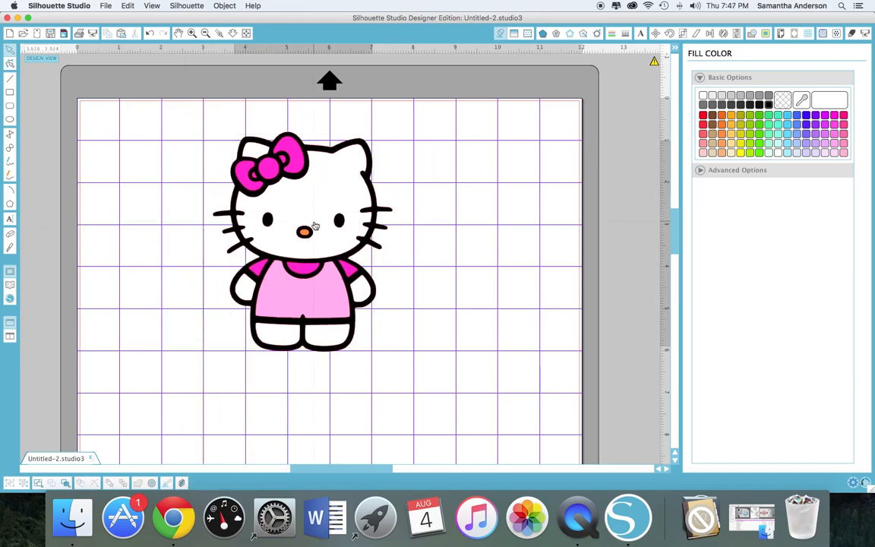
{"action": "left_click", "coordinate": [315, 225]}
{"action": "left_click_drag", "start_coordinate": [313, 209], "coordinate": [510, 185]}
{"action": "left_click_drag", "start_coordinate": [324, 211], "coordinate": [182, 187]}
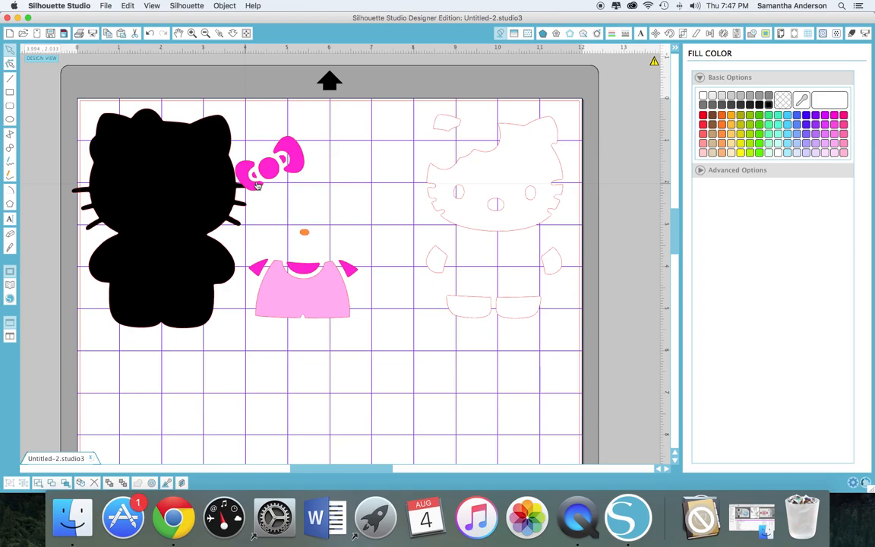
Spread the magenta pieces, orange nose and light pink dress apart on the page, and shift the black silhouette inside the cut border.
{"action": "left_click_drag", "start_coordinate": [275, 172], "coordinate": [330, 144]}
{"action": "left_click", "coordinate": [331, 214]}
{"action": "left_click_drag", "start_coordinate": [304, 237], "coordinate": [135, 414]}
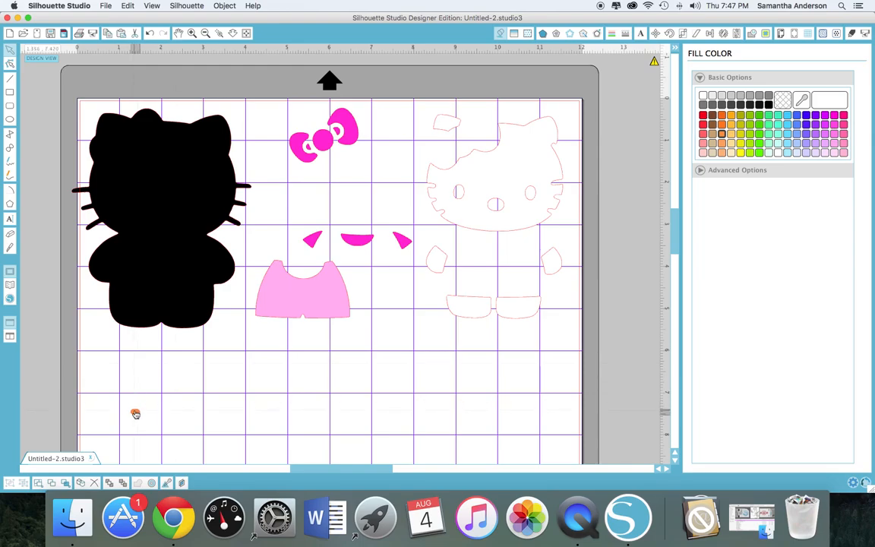
{"action": "left_click_drag", "start_coordinate": [316, 305], "coordinate": [535, 411]}
{"action": "left_click", "coordinate": [472, 104]}
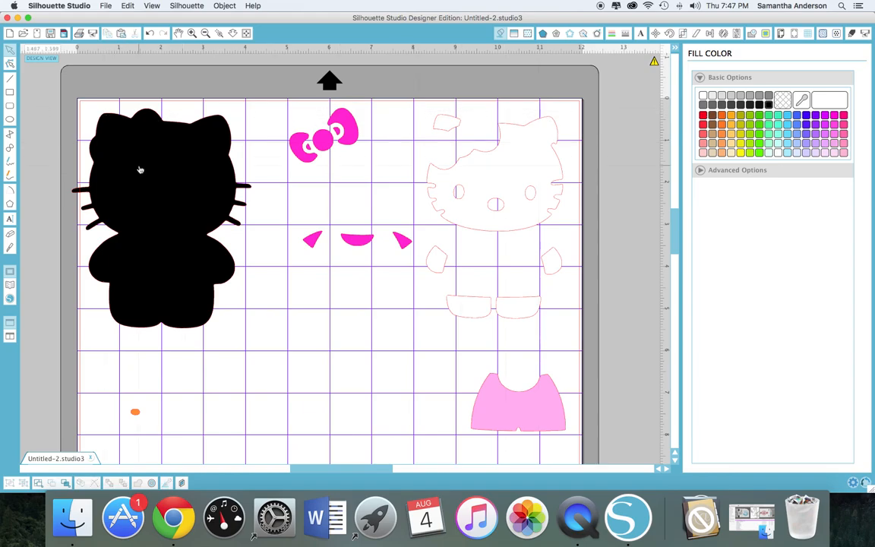
{"action": "left_click_drag", "start_coordinate": [140, 170], "coordinate": [148, 171]}
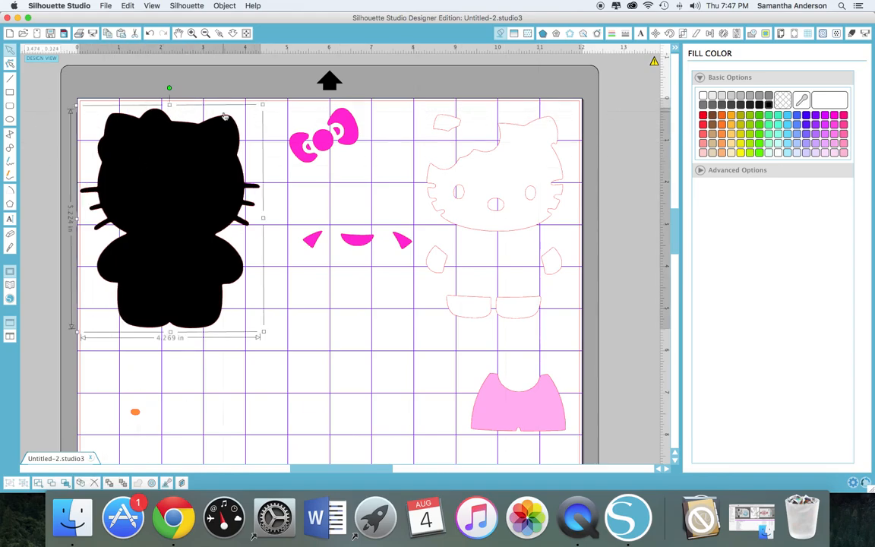
Set the cutting mat reveal to 66.6% in the design page settings.
{"action": "left_click", "coordinate": [781, 34]}
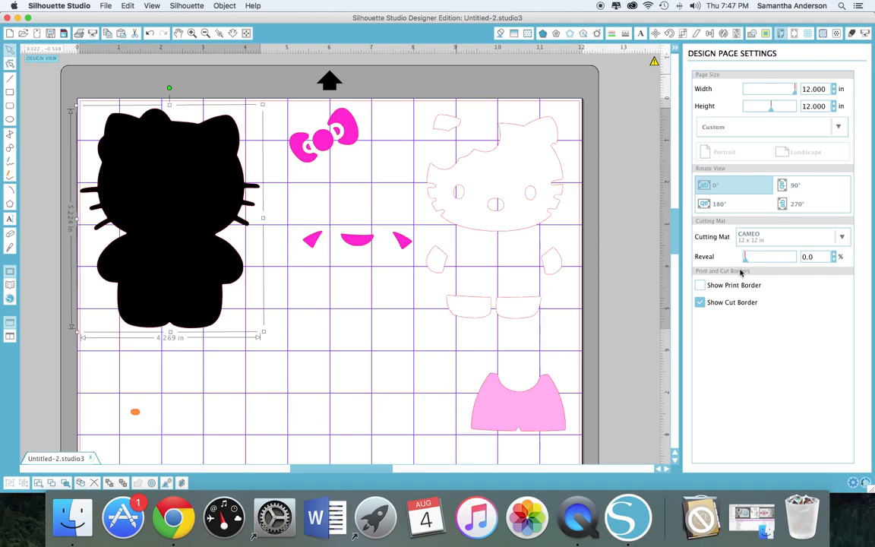
{"action": "left_click_drag", "start_coordinate": [746, 263], "coordinate": [777, 268]}
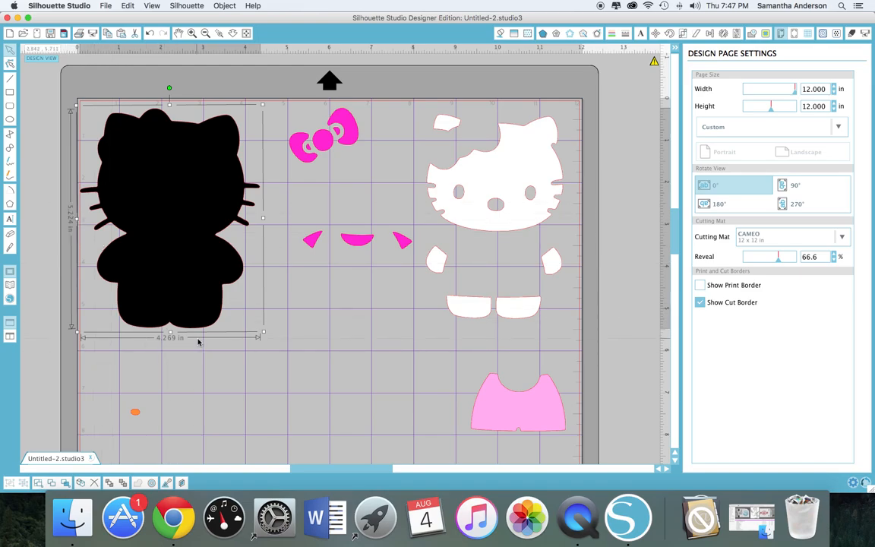
Shift the magenta group slightly left and ungroup it into separate bow, sleeve and collar pieces.
{"action": "left_click", "coordinate": [346, 133]}
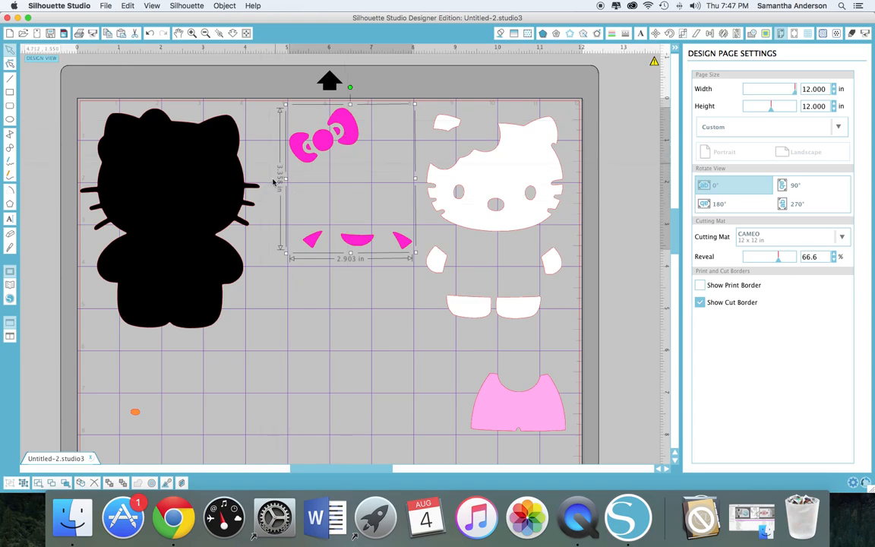
{"action": "left_click_drag", "start_coordinate": [357, 243], "coordinate": [348, 245]}
{"action": "left_click", "coordinate": [351, 285]}
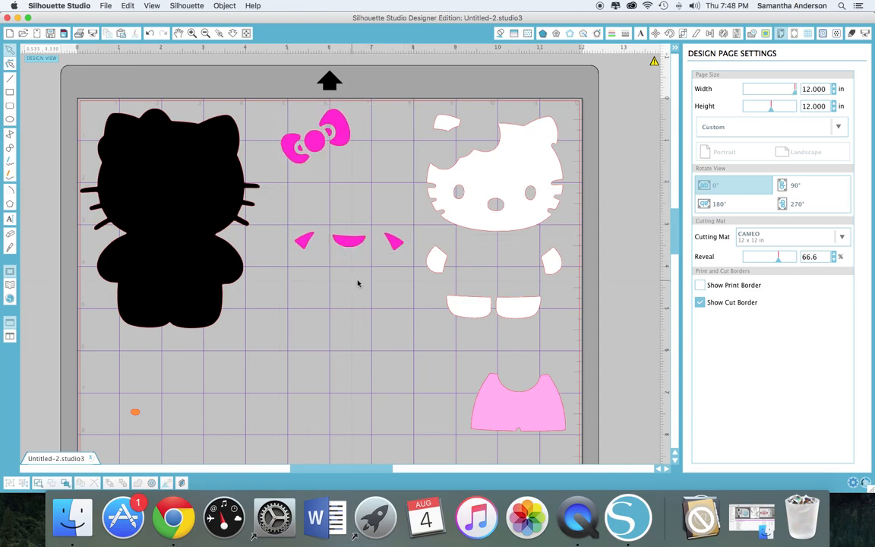
{"action": "left_click", "coordinate": [359, 250]}
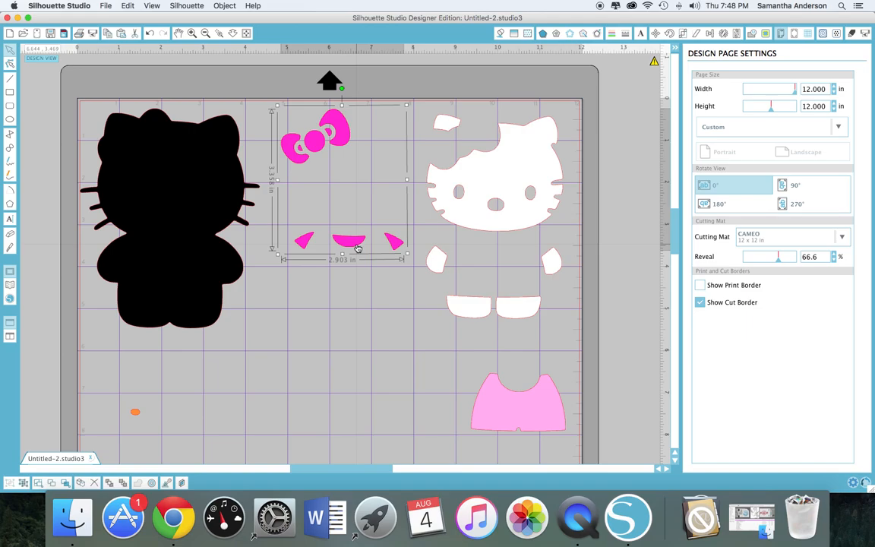
{"action": "right_click", "coordinate": [358, 250]}
{"action": "left_click", "coordinate": [366, 364]}
{"action": "left_click", "coordinate": [363, 339]}
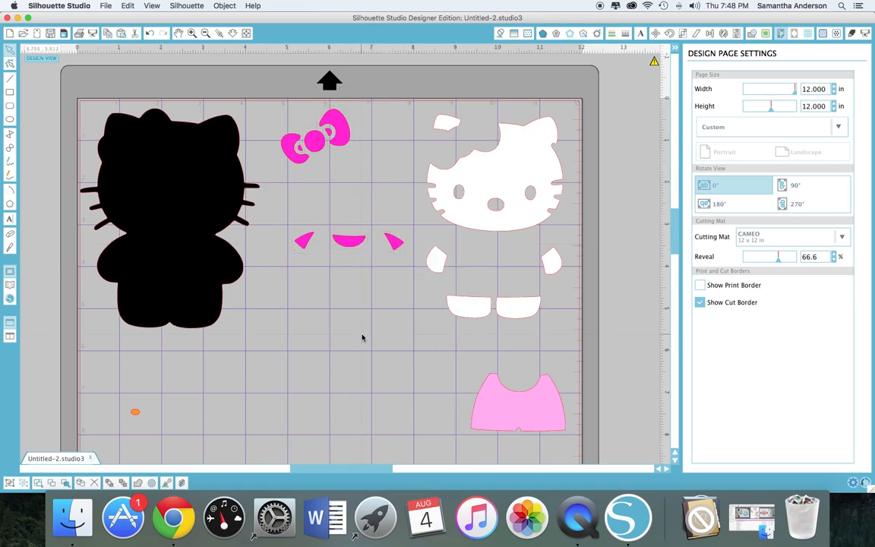
Group the two sleeves with the collar and move them up beneath the bow, leaving the bow pieces in their original place.
{"action": "left_click_drag", "start_coordinate": [290, 228], "coordinate": [391, 263]}
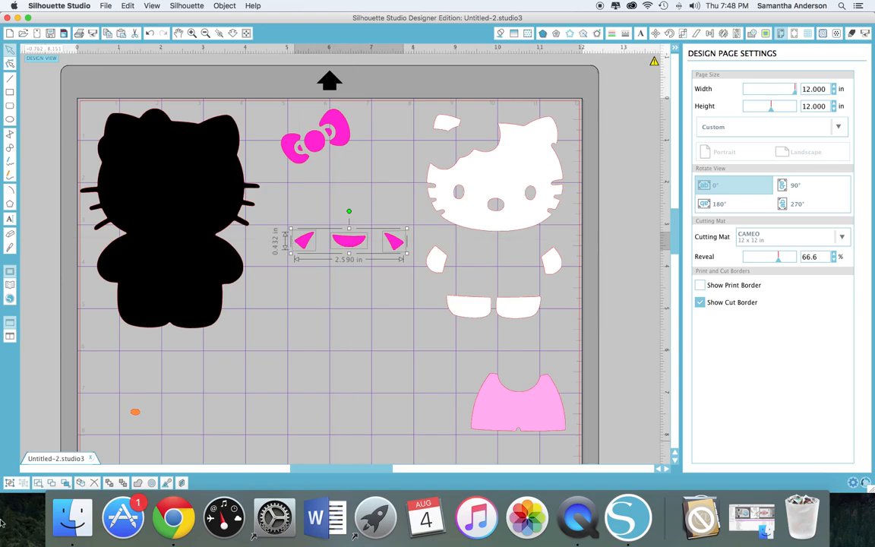
{"action": "left_click_drag", "start_coordinate": [357, 243], "coordinate": [344, 193]}
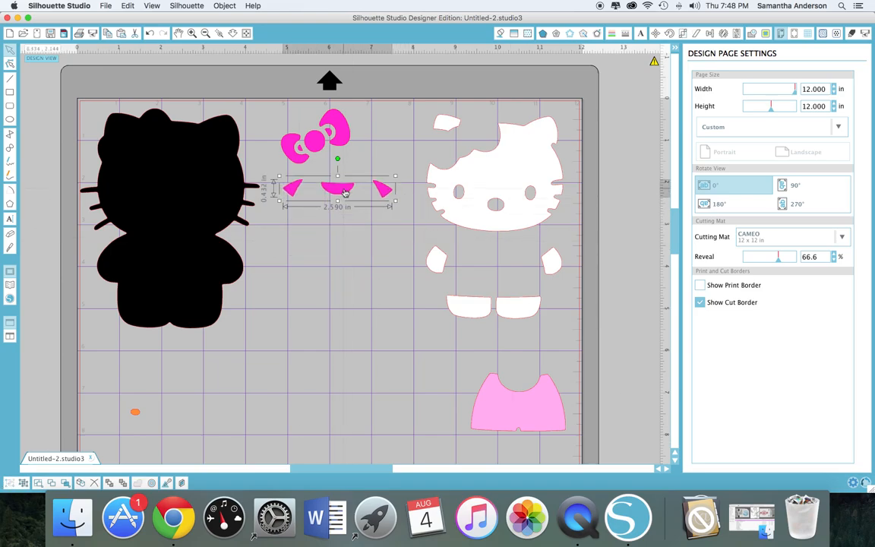
{"action": "left_click", "coordinate": [347, 132]}
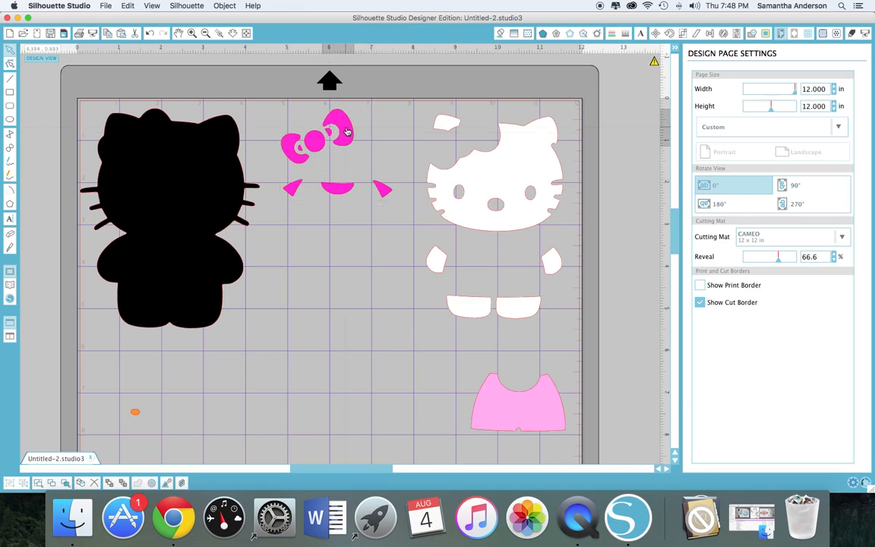
{"action": "left_click", "coordinate": [151, 33]}
Place the grouped sleeves and collar, both bow loops and the bow's centre circle on the black silhouette.
{"action": "left_click_drag", "start_coordinate": [338, 192], "coordinate": [171, 252]}
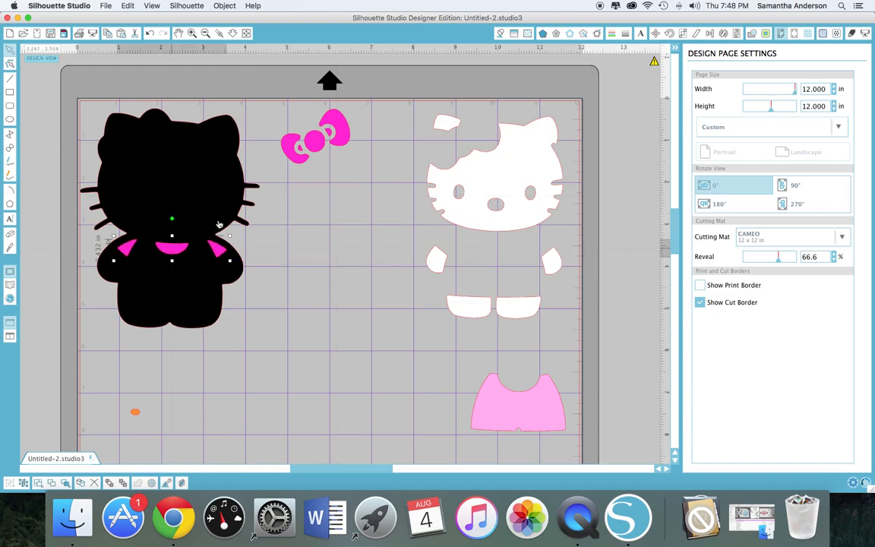
{"action": "left_click_drag", "start_coordinate": [337, 137], "coordinate": [160, 139]}
{"action": "left_click_drag", "start_coordinate": [312, 143], "coordinate": [136, 137]}
{"action": "left_click_drag", "start_coordinate": [290, 155], "coordinate": [113, 150]}
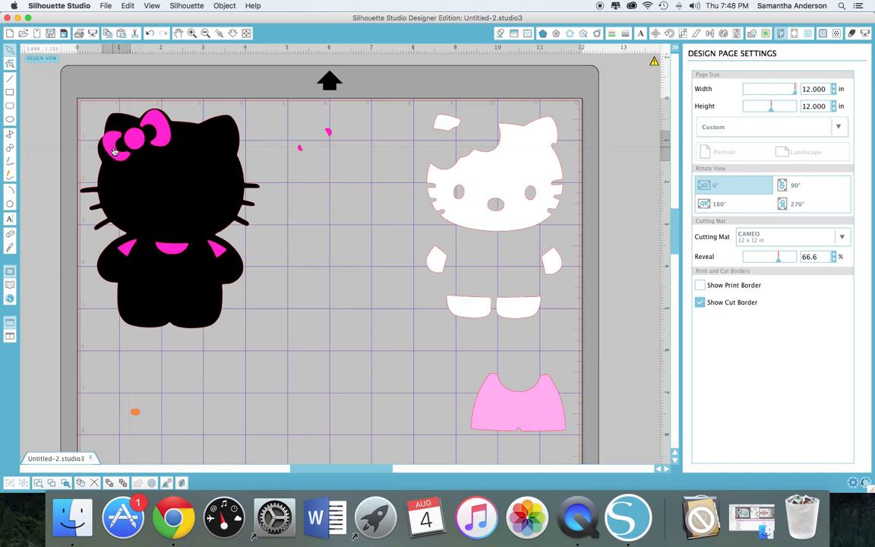
Undo the bow piece moves and bring the grouped sleeves and collar back off the silhouette to beneath the bow.
{"action": "left_click", "coordinate": [212, 167]}
{"action": "left_click", "coordinate": [149, 33]}
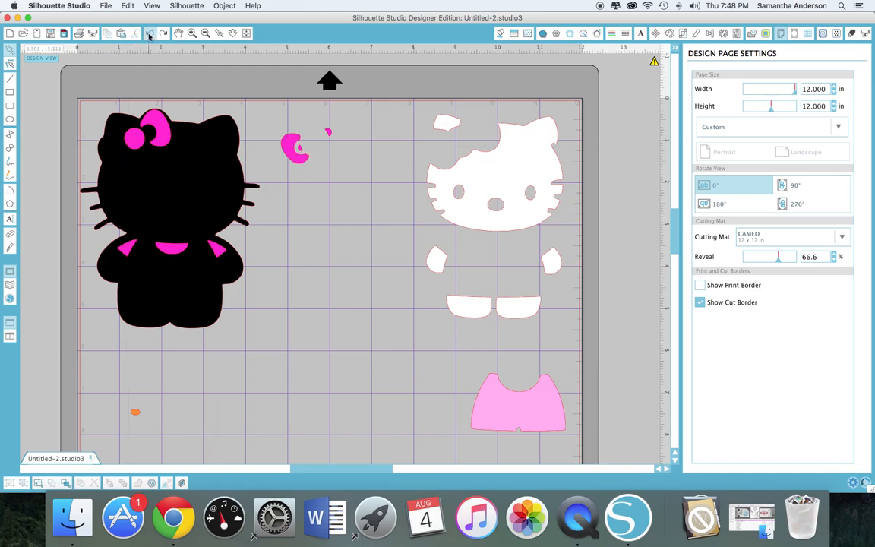
{"action": "left_click", "coordinate": [150, 33]}
{"action": "left_click", "coordinate": [150, 33]}
{"action": "left_click_drag", "start_coordinate": [222, 251], "coordinate": [380, 215]}
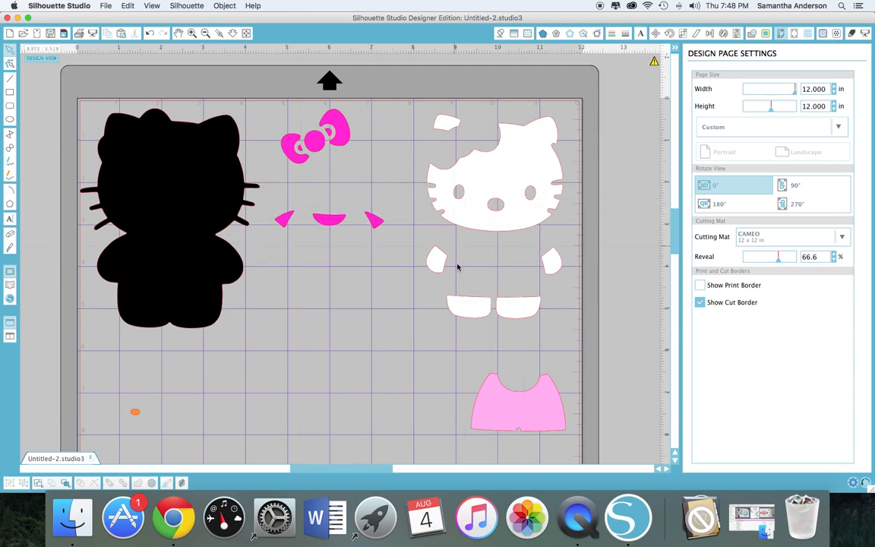
Move the group of white pieces slightly up and to the left.
{"action": "left_click_drag", "start_coordinate": [521, 258], "coordinate": [493, 221]}
{"action": "left_click", "coordinate": [336, 334]}
{"action": "left_click", "coordinate": [425, 126]}
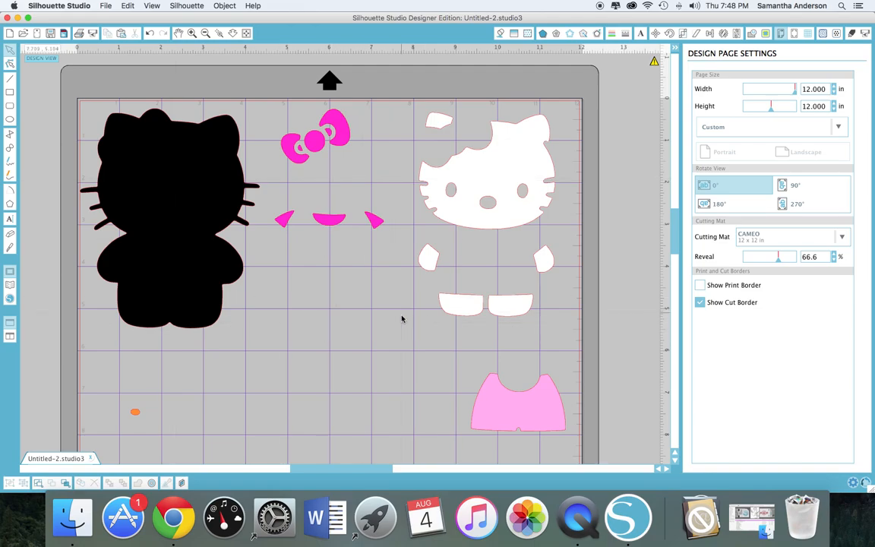
Delete the pink dress, the white pieces, the grouped magenta sleeves and collar, and the bow's centre circle.
{"action": "left_click", "coordinate": [493, 404]}
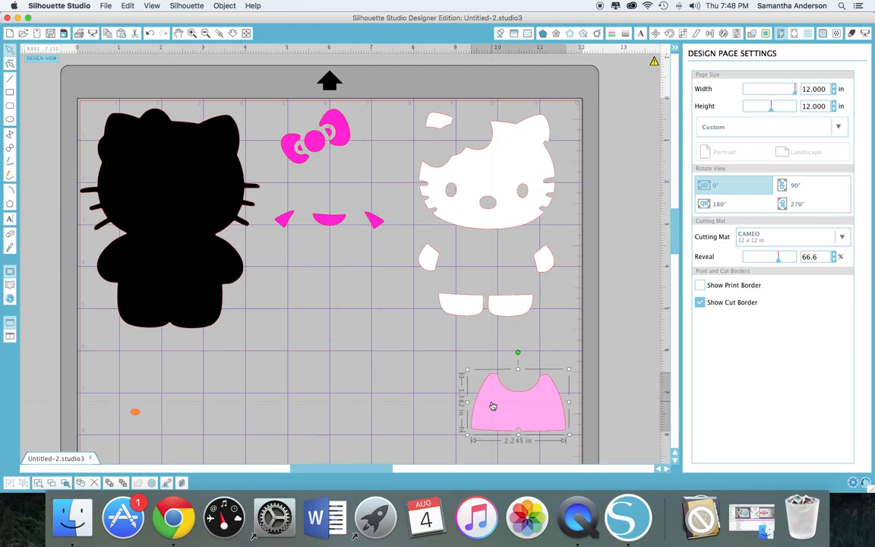
{"action": "key", "text": "Delete"}
{"action": "left_click", "coordinate": [483, 218]}
{"action": "key", "text": "Delete"}
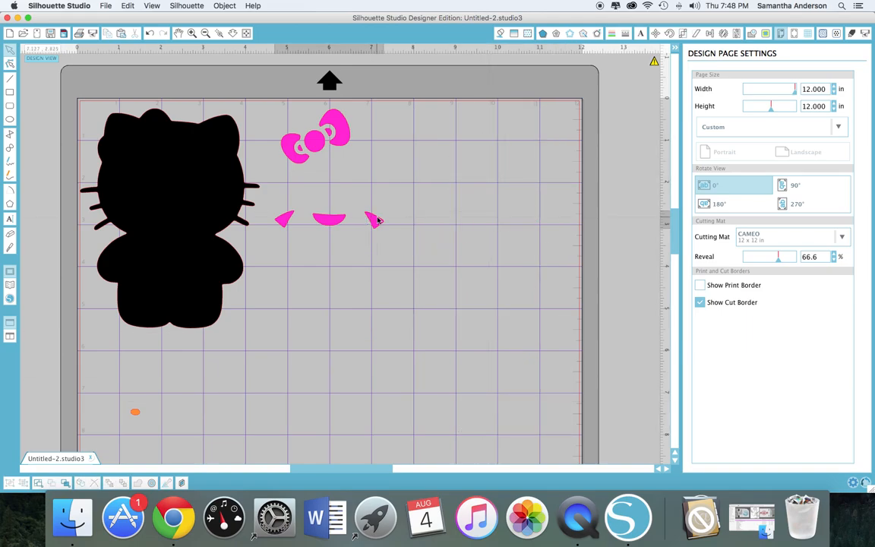
{"action": "left_click", "coordinate": [377, 219]}
{"action": "key", "text": "Delete"}
{"action": "left_click", "coordinate": [314, 148]}
{"action": "key", "text": "Delete"}
Delete the black silhouette, both magenta bow loops and the orange nose to empty the mat.
{"action": "left_click", "coordinate": [195, 199]}
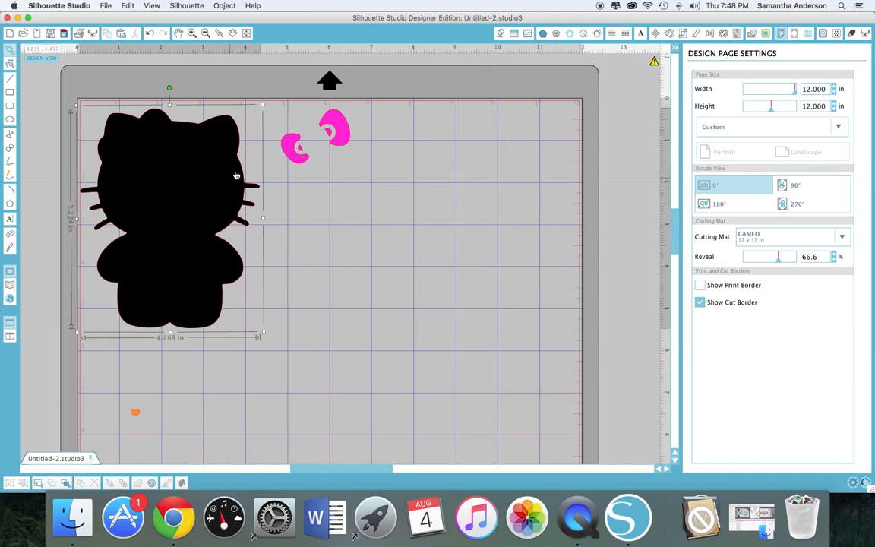
{"action": "key", "text": "Delete"}
{"action": "left_click", "coordinate": [135, 413]}
{"action": "left_click_drag", "start_coordinate": [244, 98], "coordinate": [379, 183]}
{"action": "key", "text": "Delete"}
{"action": "left_click", "coordinate": [135, 413]}
{"action": "key", "text": "Delete"}
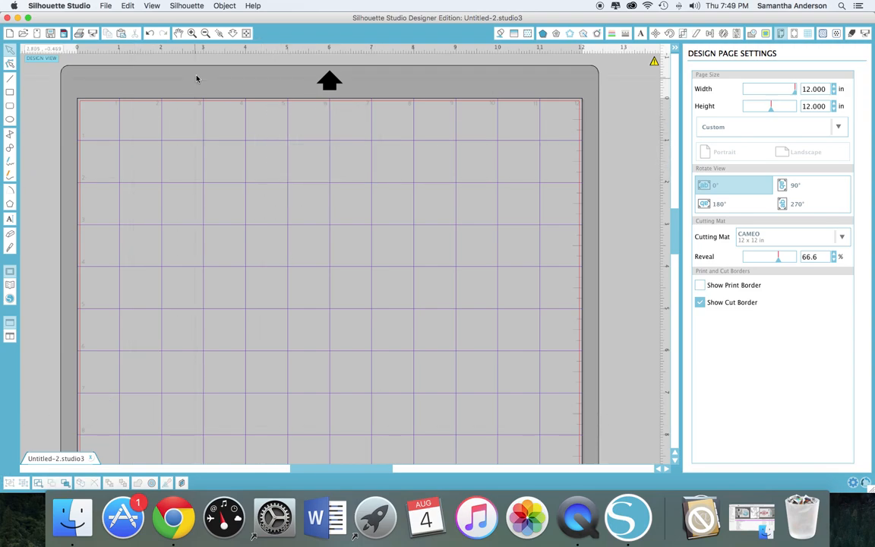
Bring the snail, flower and butterfly clip-art image from beside the mat onto its middle.
{"action": "left_click", "coordinate": [205, 33]}
{"action": "left_click_drag", "start_coordinate": [101, 328], "coordinate": [373, 317]}
{"action": "left_click", "coordinate": [370, 314]}
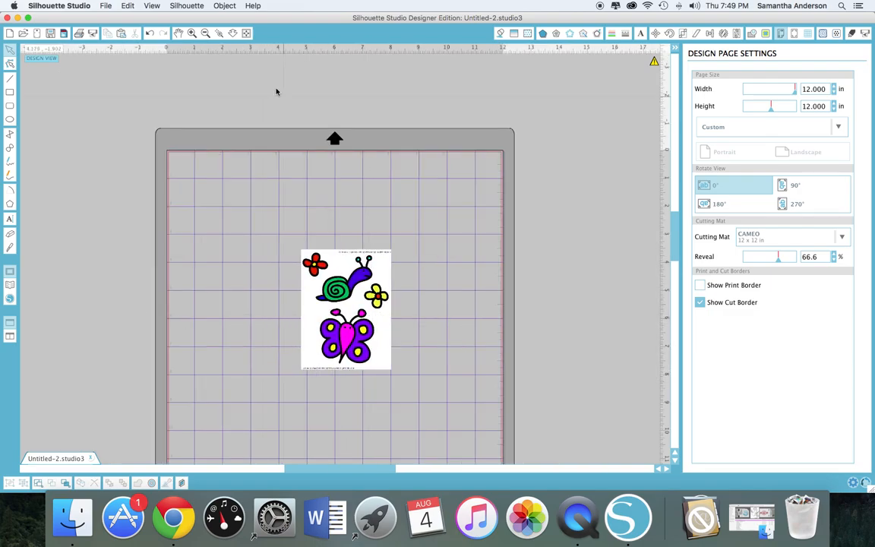
{"action": "left_click", "coordinate": [191, 33]}
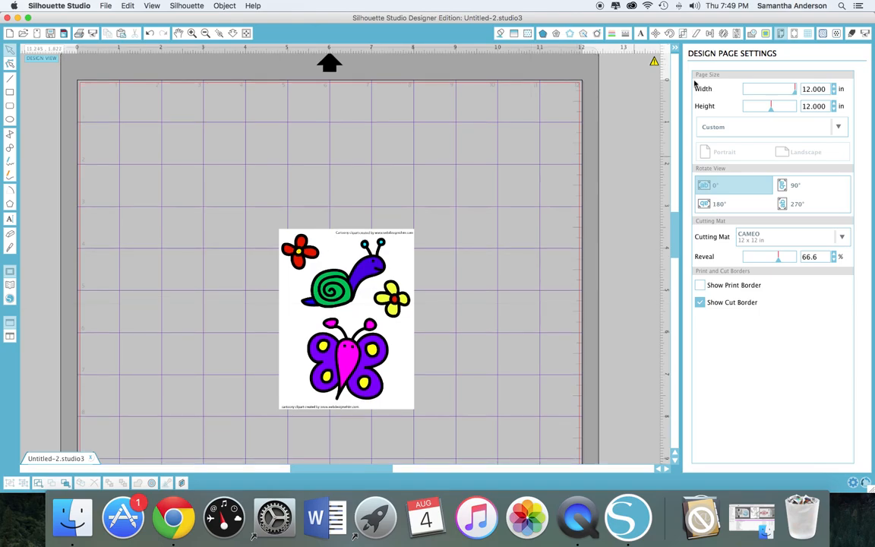
Start tracing and define a trace area around the butterfly in the clip-art image.
{"action": "left_click", "coordinate": [766, 32]}
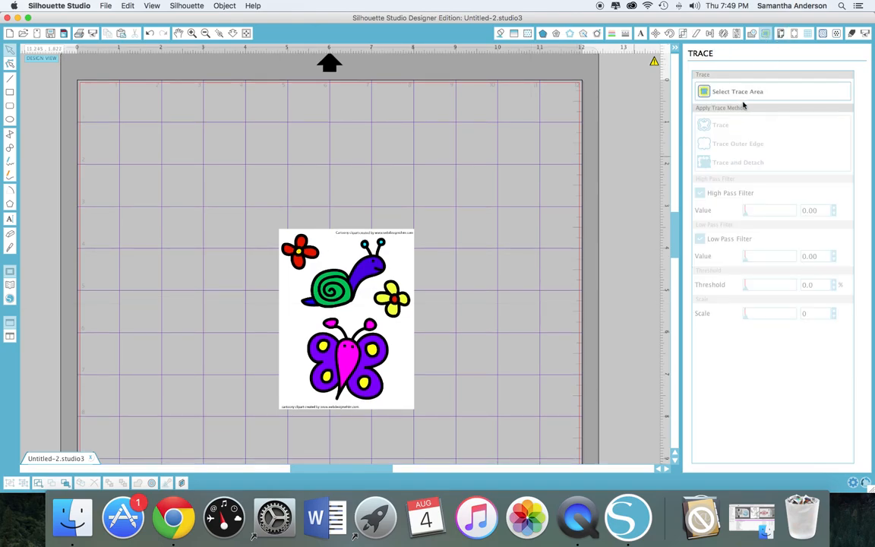
{"action": "left_click", "coordinate": [747, 92]}
{"action": "mouse_move", "coordinate": [293, 310]}
{"action": "left_mouse_down"}
{"action": "mouse_move", "coordinate": [414, 412]}
{"action": "mouse_move", "coordinate": [399, 411]}
{"action": "left_mouse_up"}
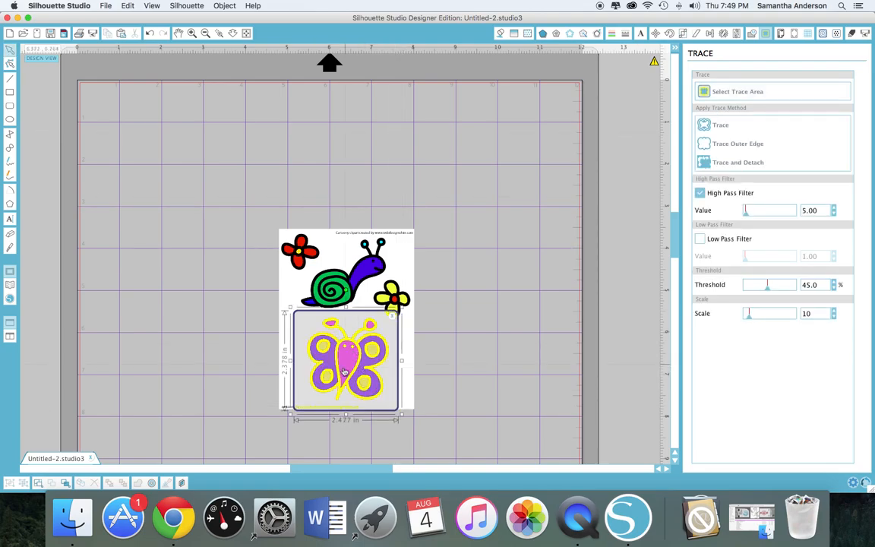
Try lower trace scales, set the scale to 10 and trace the butterfly.
{"action": "left_click_drag", "start_coordinate": [750, 322], "coordinate": [735, 322]}
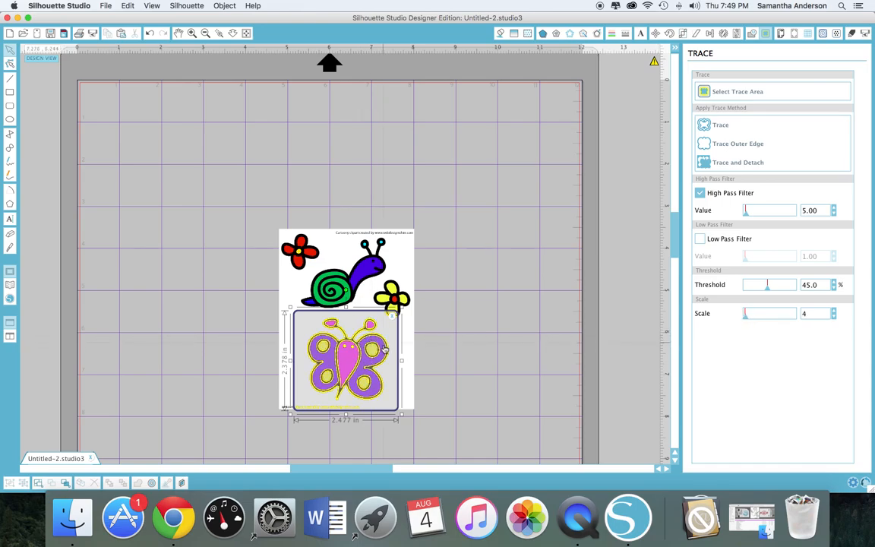
{"action": "left_click", "coordinate": [747, 315]}
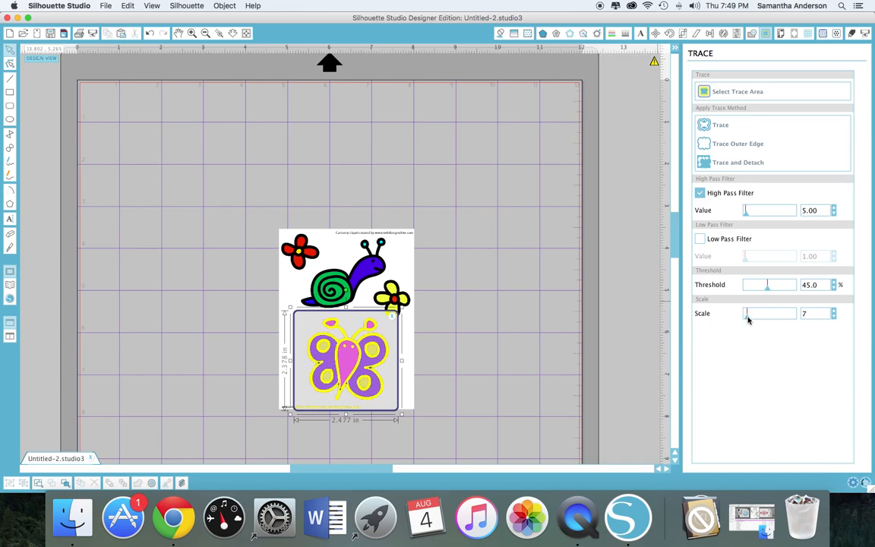
{"action": "left_click", "coordinate": [749, 320]}
{"action": "left_click", "coordinate": [721, 125]}
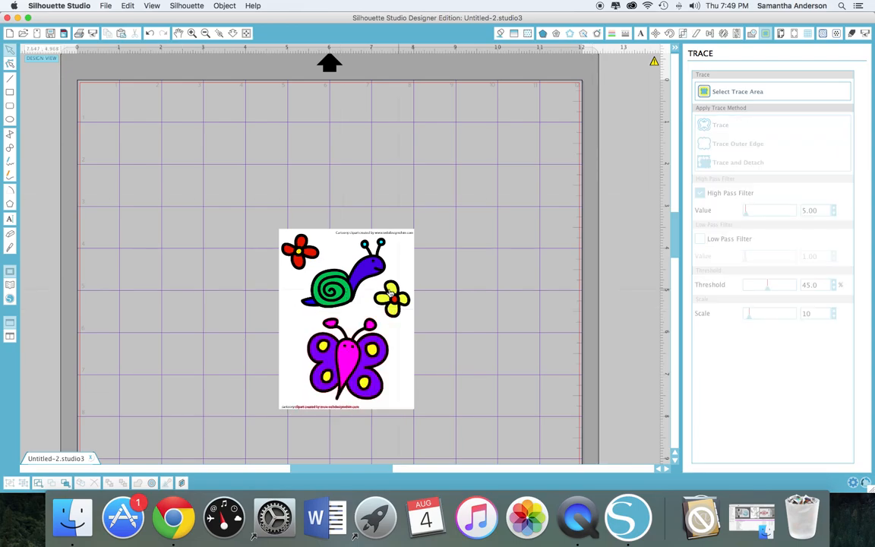
Move the clip-art image to the mat's upper right corner and shift the traced butterfly up and left.
{"action": "mouse_move", "coordinate": [378, 264]}
{"action": "left_mouse_down"}
{"action": "mouse_move", "coordinate": [649, 159]}
{"action": "mouse_move", "coordinate": [570, 130]}
{"action": "mouse_move", "coordinate": [562, 110]}
{"action": "left_mouse_up"}
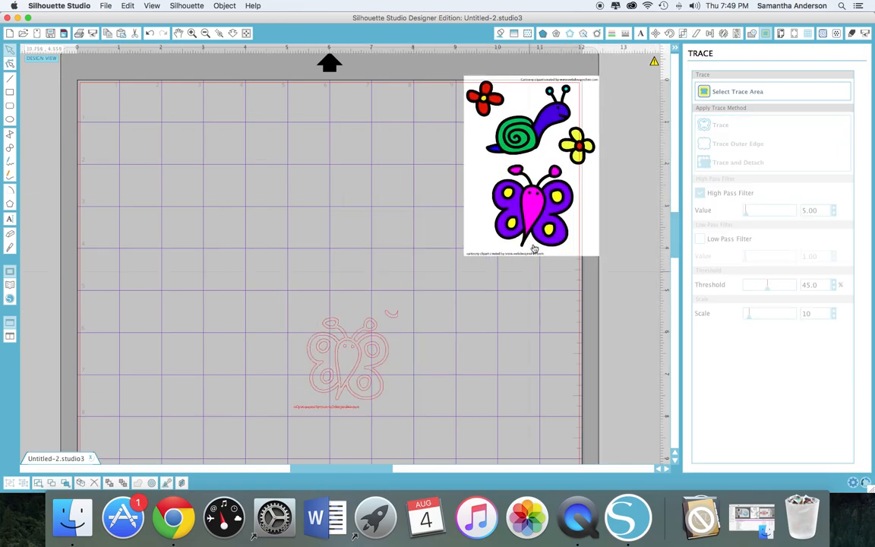
{"action": "mouse_move", "coordinate": [389, 318]}
{"action": "left_mouse_down"}
{"action": "mouse_move", "coordinate": [349, 271]}
{"action": "mouse_move", "coordinate": [293, 248]}
{"action": "left_mouse_up"}
{"action": "left_click", "coordinate": [309, 279]}
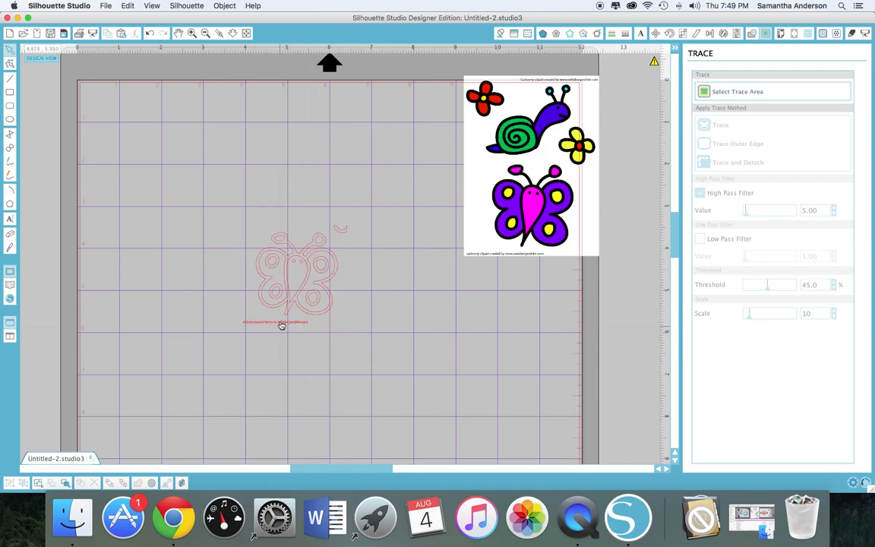
Release the compound path of the traced butterfly so its outlines become separate pieces.
{"action": "right_click", "coordinate": [308, 300]}
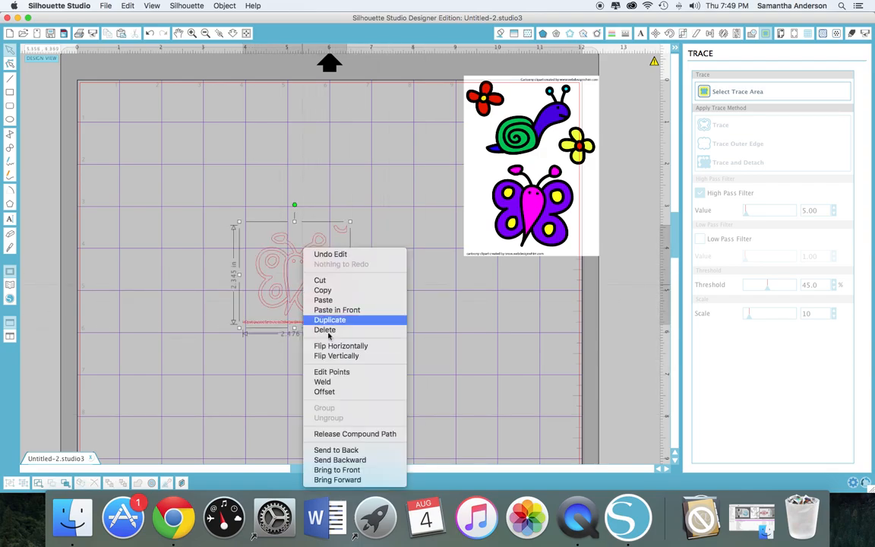
{"action": "left_click", "coordinate": [359, 436]}
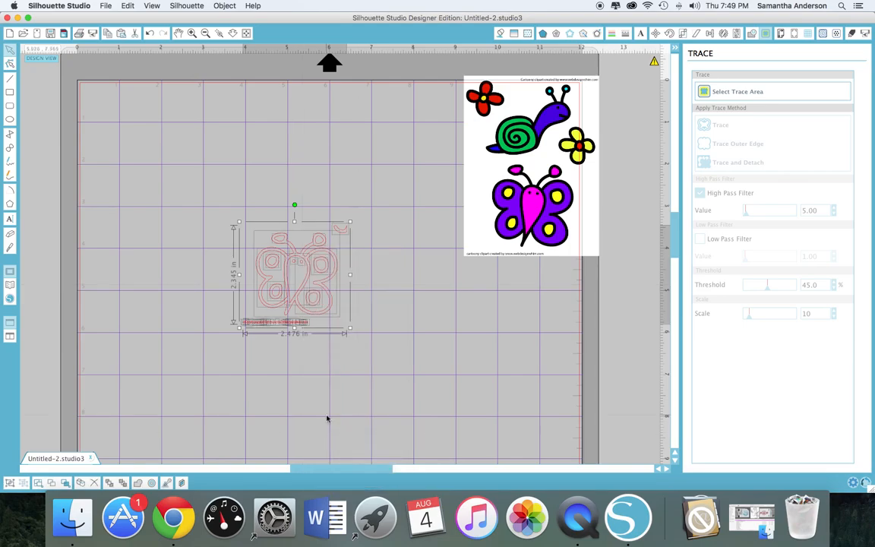
{"action": "left_click", "coordinate": [288, 391]}
Delete the stray petal curve and the traced credit text around the butterfly outlines.
{"action": "left_click", "coordinate": [192, 34]}
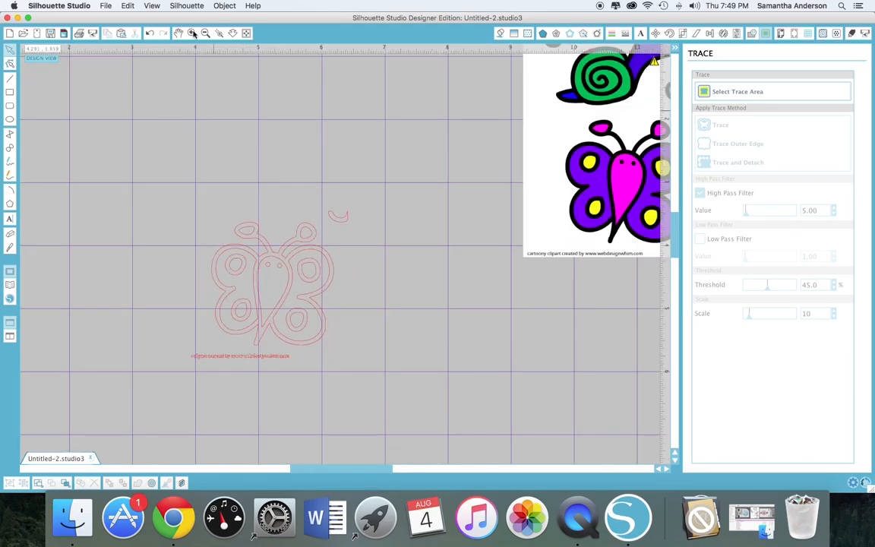
{"action": "left_click", "coordinate": [342, 222]}
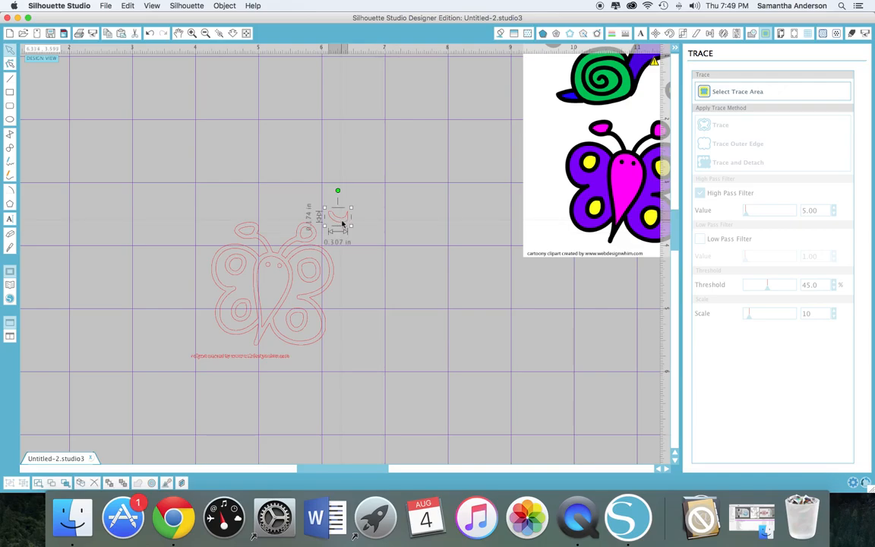
{"action": "key", "text": "Delete"}
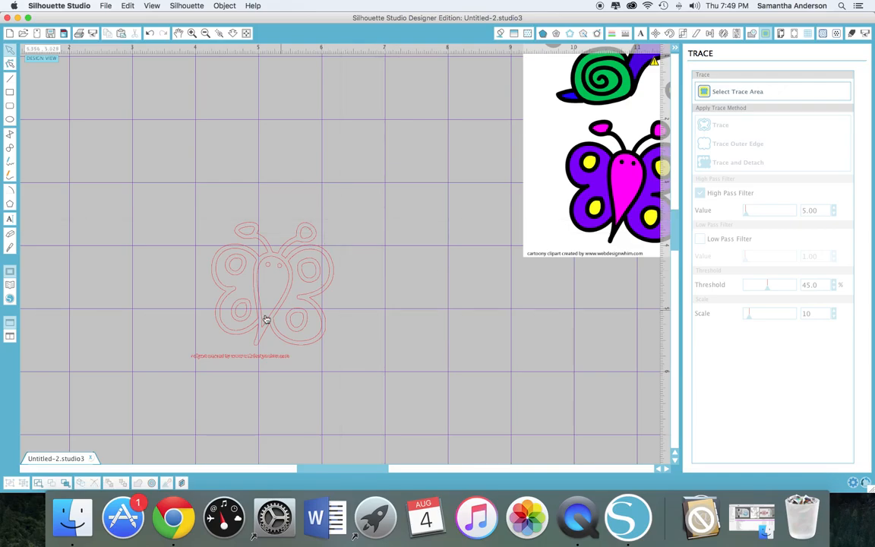
{"action": "left_click_drag", "start_coordinate": [182, 349], "coordinate": [296, 380]}
{"action": "left_click", "coordinate": [303, 351]}
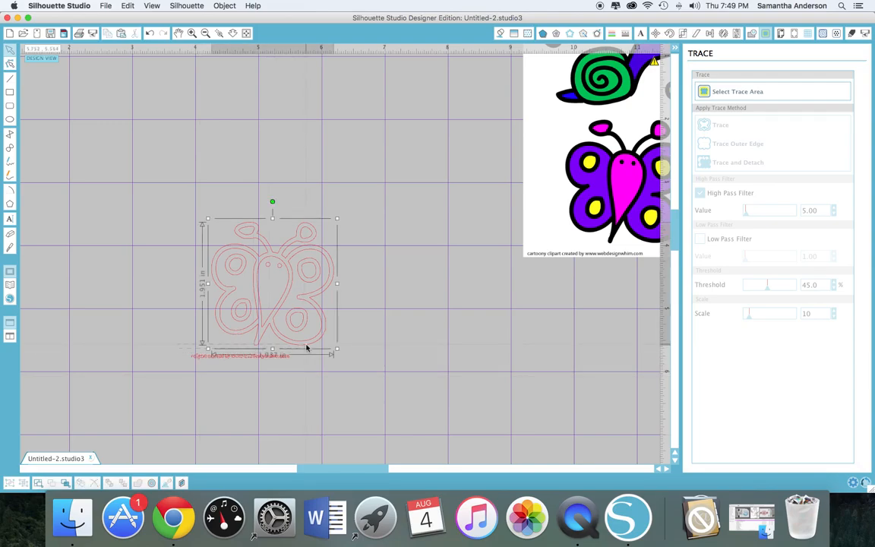
{"action": "left_click", "coordinate": [187, 342]}
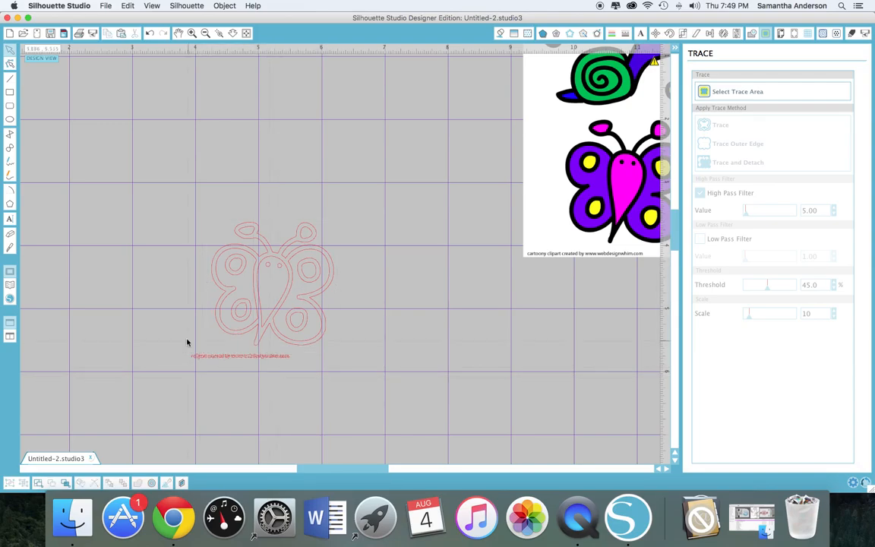
{"action": "left_click_drag", "start_coordinate": [185, 354], "coordinate": [292, 370]}
{"action": "key", "text": "Delete"}
Try to pull the right wing and the outer butterfly outline out to the right, and undo both moves.
{"action": "left_click", "coordinate": [287, 344]}
{"action": "left_click_drag", "start_coordinate": [288, 341], "coordinate": [365, 340]}
{"action": "left_click_drag", "start_coordinate": [297, 346], "coordinate": [332, 365]}
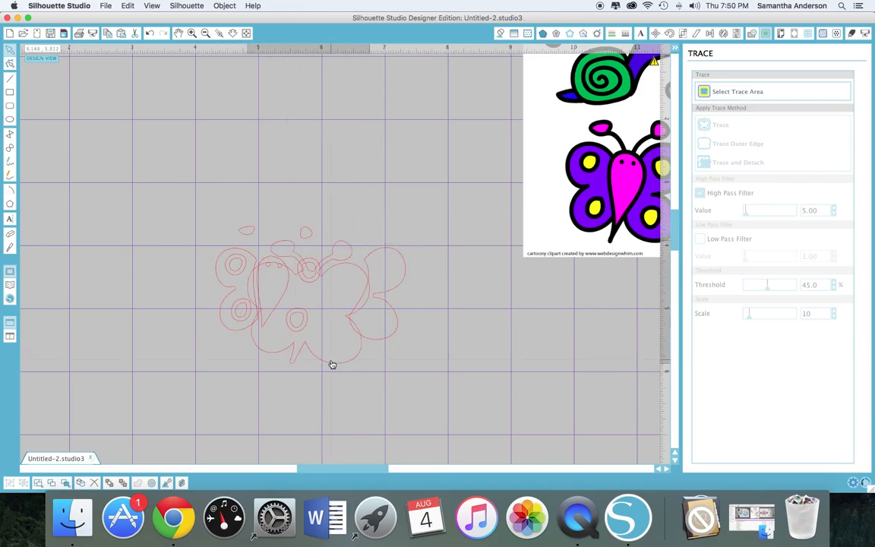
{"action": "left_click", "coordinate": [150, 34]}
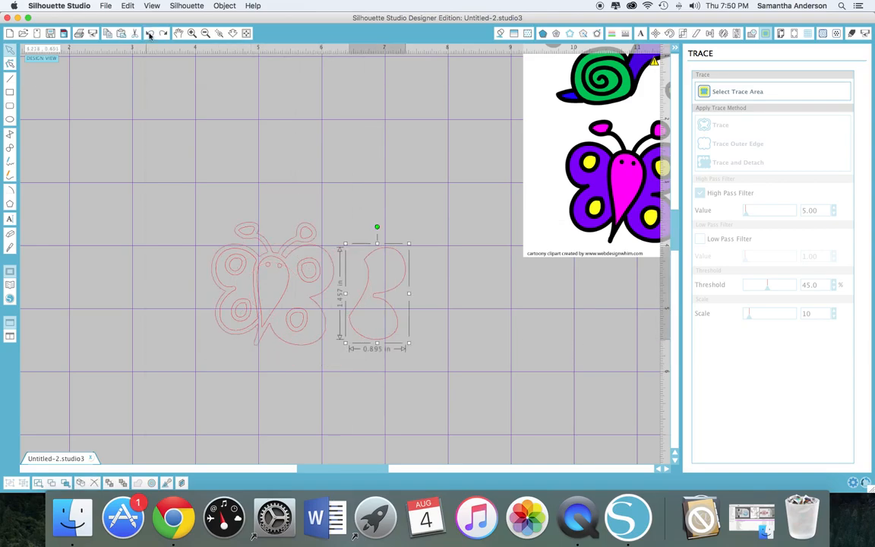
{"action": "left_click", "coordinate": [149, 33]}
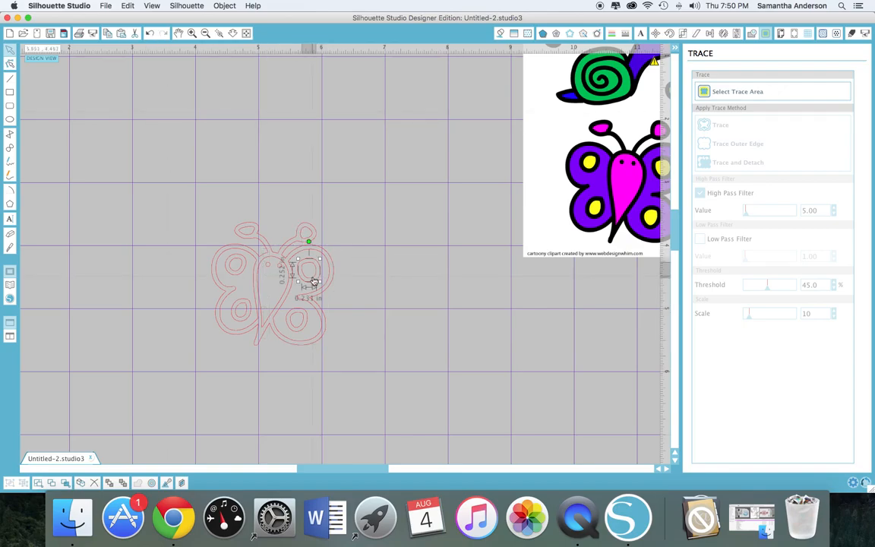
{"action": "double_click", "coordinate": [311, 286]}
{"action": "left_click", "coordinate": [348, 275]}
{"action": "left_click", "coordinate": [347, 275]}
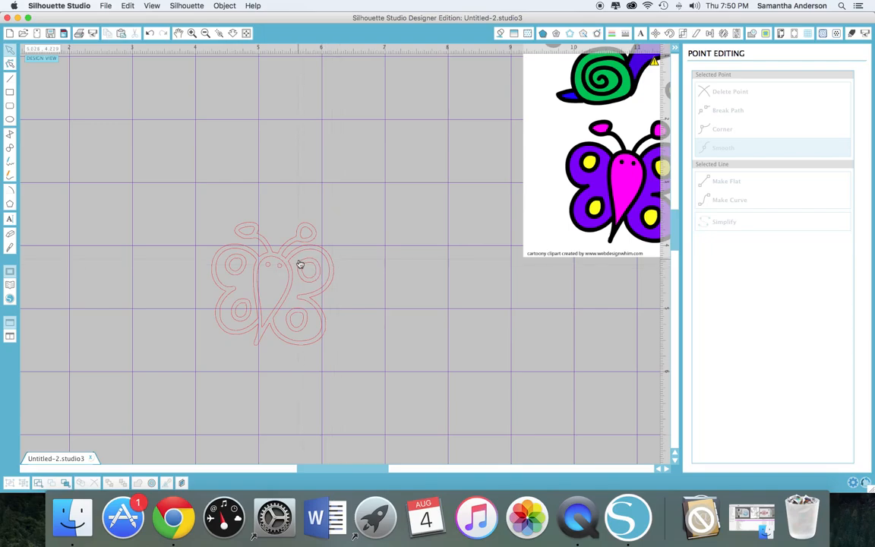
Move the butterfly's outer outline to the upper left, clear of the inner pieces, and fill it black.
{"action": "left_click_drag", "start_coordinate": [322, 256], "coordinate": [159, 142]}
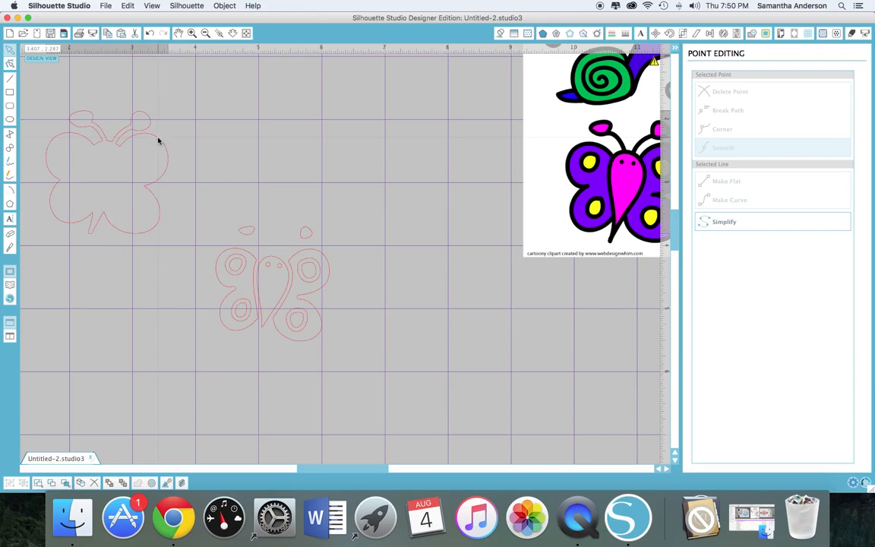
{"action": "left_click", "coordinate": [500, 32]}
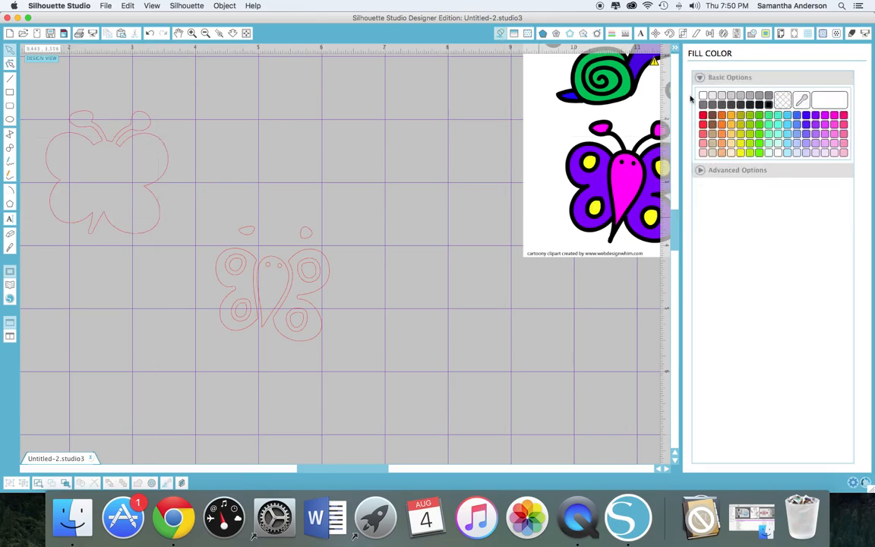
{"action": "left_click", "coordinate": [164, 180]}
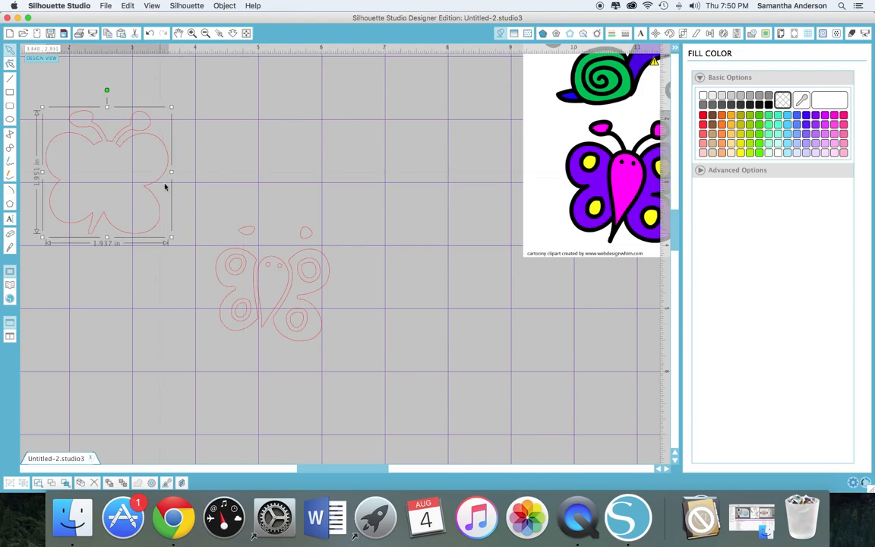
{"action": "left_click", "coordinate": [766, 105]}
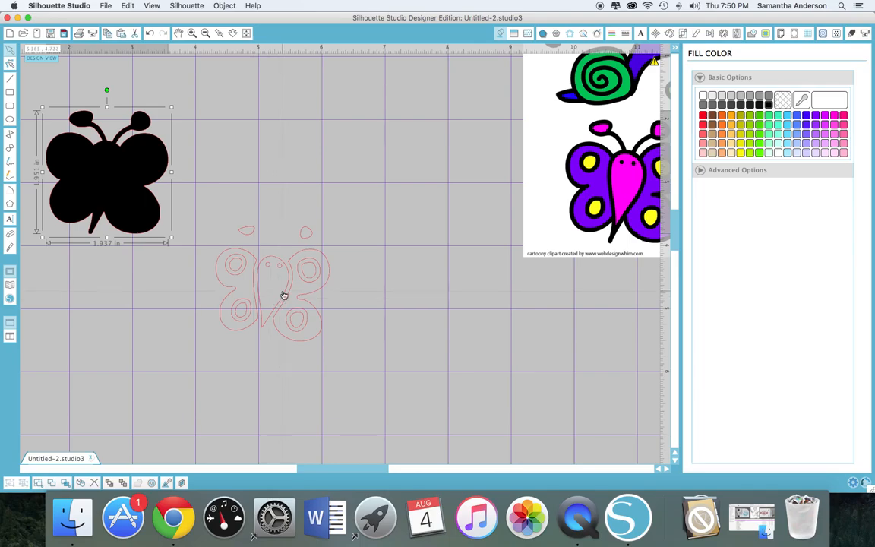
Shift the clip-art image to the left so its whole butterfly is in view.
{"action": "left_click_drag", "start_coordinate": [618, 176], "coordinate": [562, 175]}
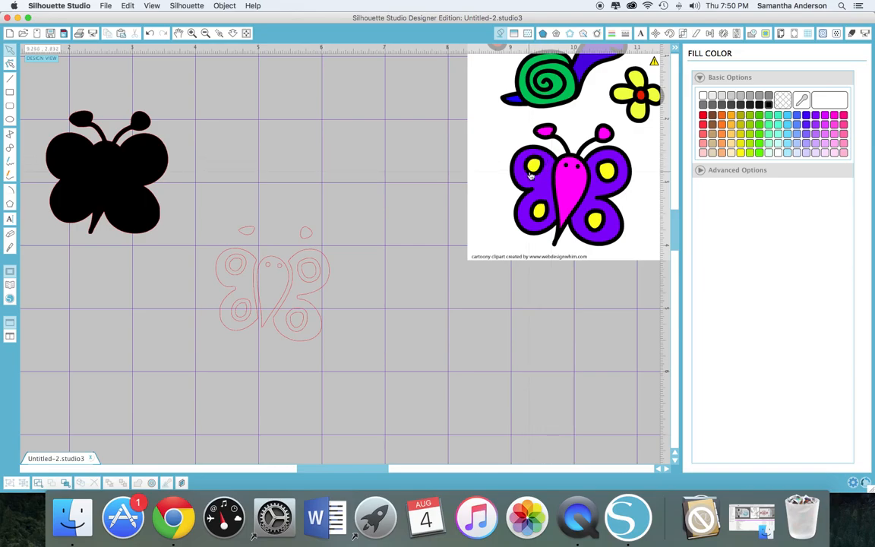
Try to move the upper right wing spot's rings out to the right, and undo the moves.
{"action": "left_click", "coordinate": [322, 280]}
{"action": "left_click_drag", "start_coordinate": [322, 281], "coordinate": [380, 236]}
{"action": "left_click_drag", "start_coordinate": [327, 279], "coordinate": [393, 277]}
{"action": "left_click_drag", "start_coordinate": [362, 235], "coordinate": [386, 283]}
{"action": "left_click", "coordinate": [338, 284]}
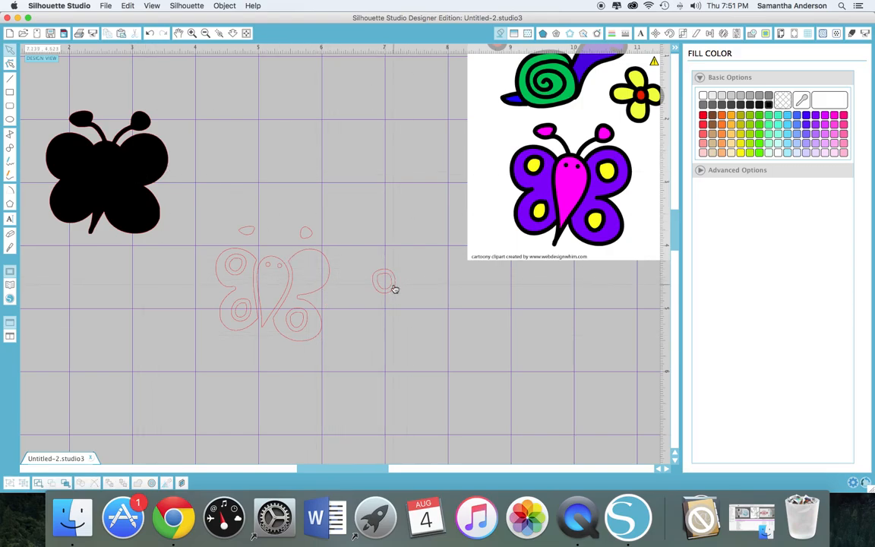
{"action": "left_click", "coordinate": [153, 34]}
{"action": "left_click", "coordinate": [151, 34]}
{"action": "left_click", "coordinate": [151, 34]}
{"action": "left_click", "coordinate": [406, 260]}
Make a compound path from the right wing outline and the outer rings of its two spots.
{"action": "left_click", "coordinate": [321, 278]}
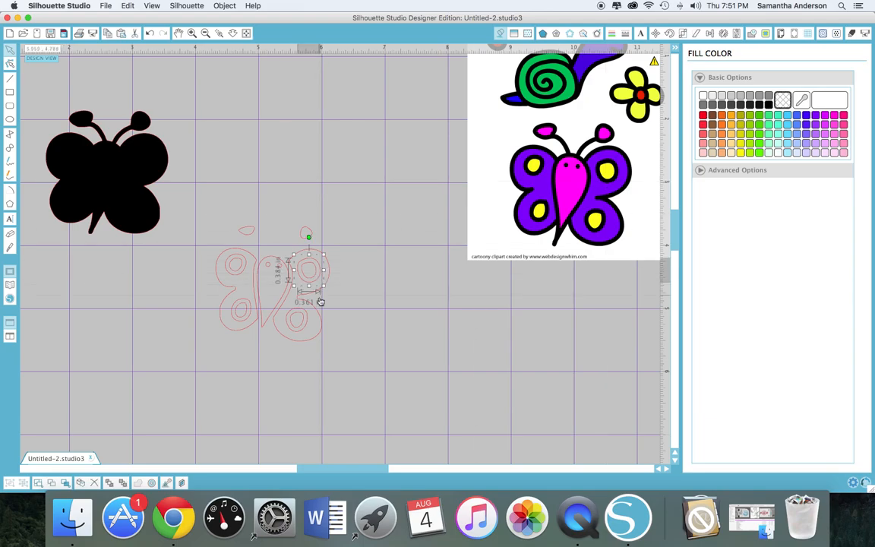
{"action": "left_click", "coordinate": [310, 324], "text": "shift"}
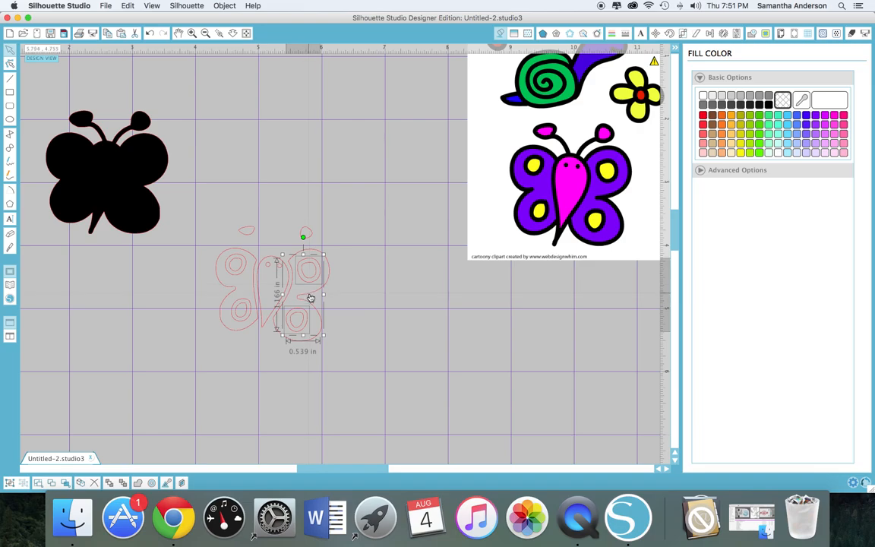
{"action": "left_click", "coordinate": [311, 297], "text": "shift"}
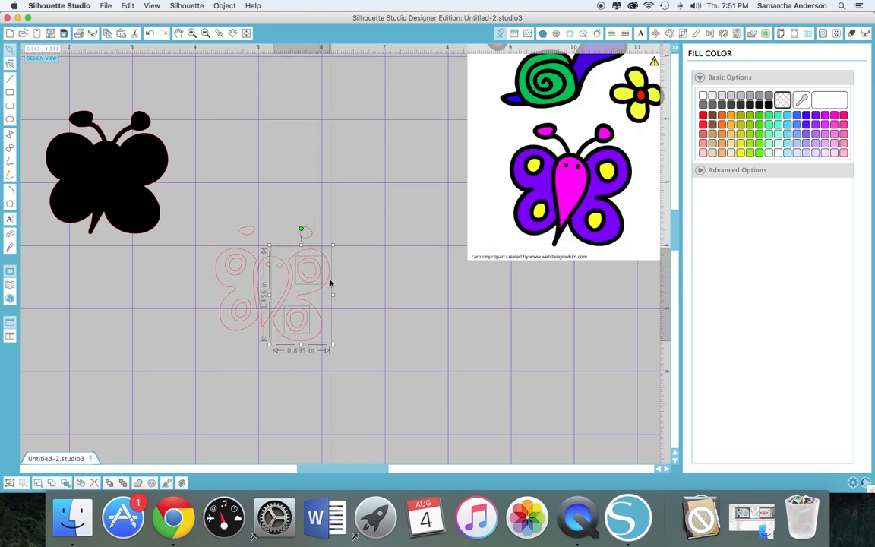
{"action": "right_click", "coordinate": [308, 248]}
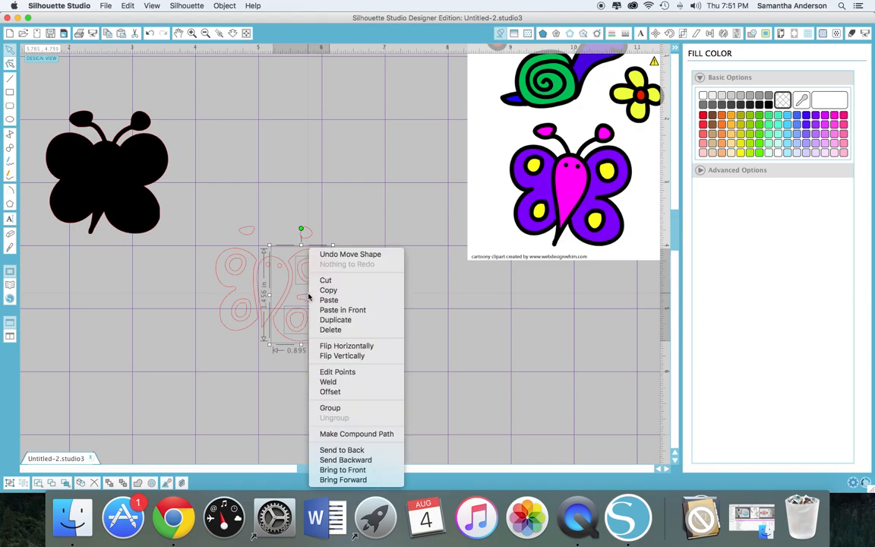
{"action": "left_click", "coordinate": [338, 434]}
{"action": "left_click", "coordinate": [373, 379]}
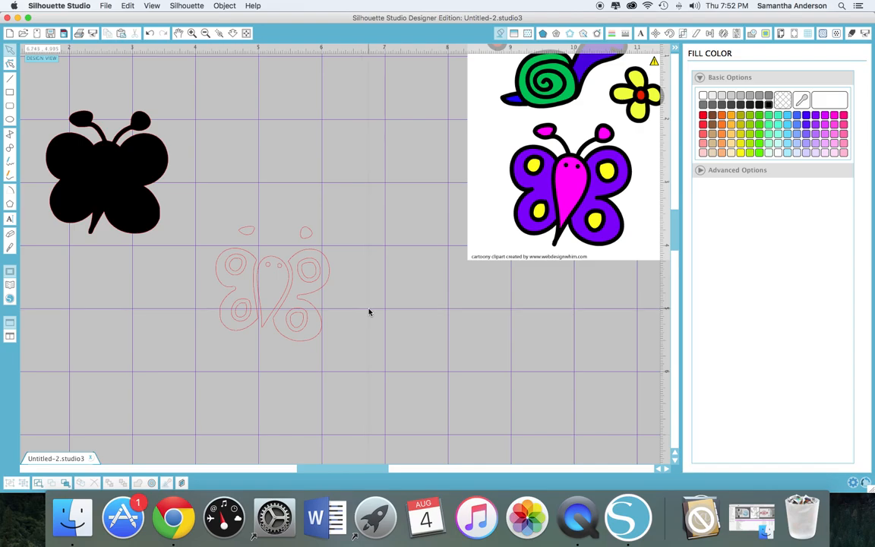
Make a compound path from the left wing outline and the outer rings of its two spots.
{"action": "left_click", "coordinate": [252, 318]}
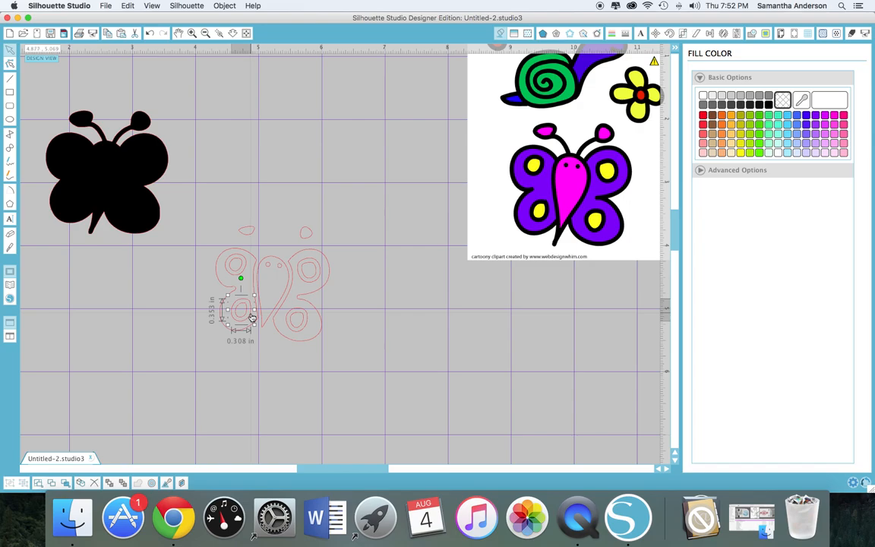
{"action": "left_click", "coordinate": [229, 274], "text": "shift"}
{"action": "left_click", "coordinate": [225, 272], "text": "shift"}
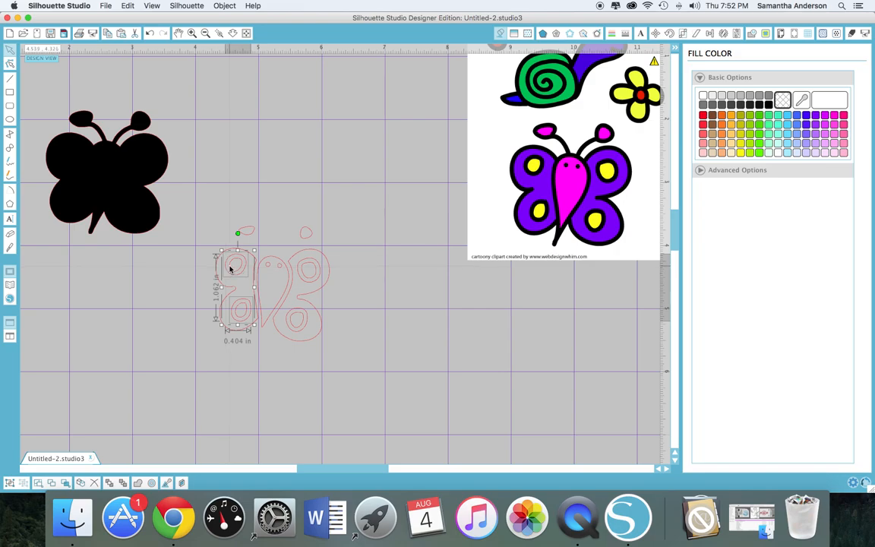
{"action": "left_click", "coordinate": [220, 285], "text": "shift"}
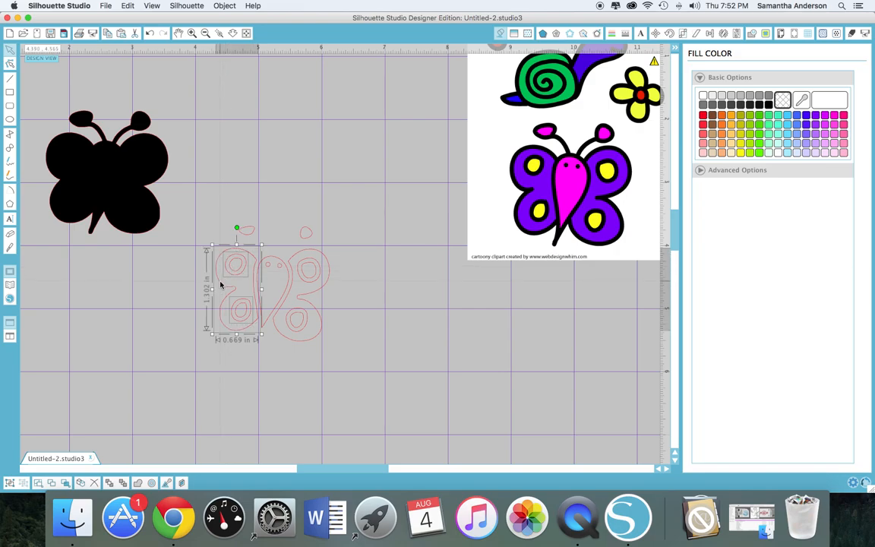
{"action": "right_click", "coordinate": [222, 286]}
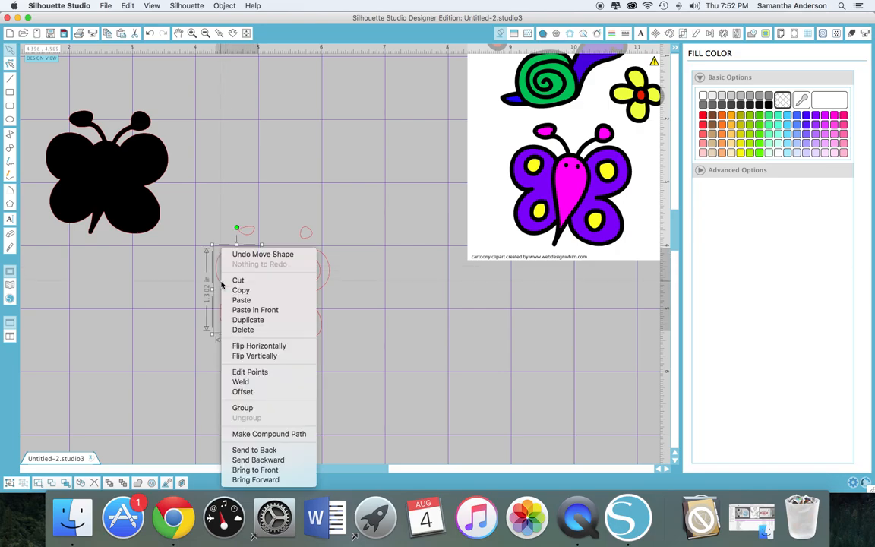
{"action": "left_click", "coordinate": [287, 434]}
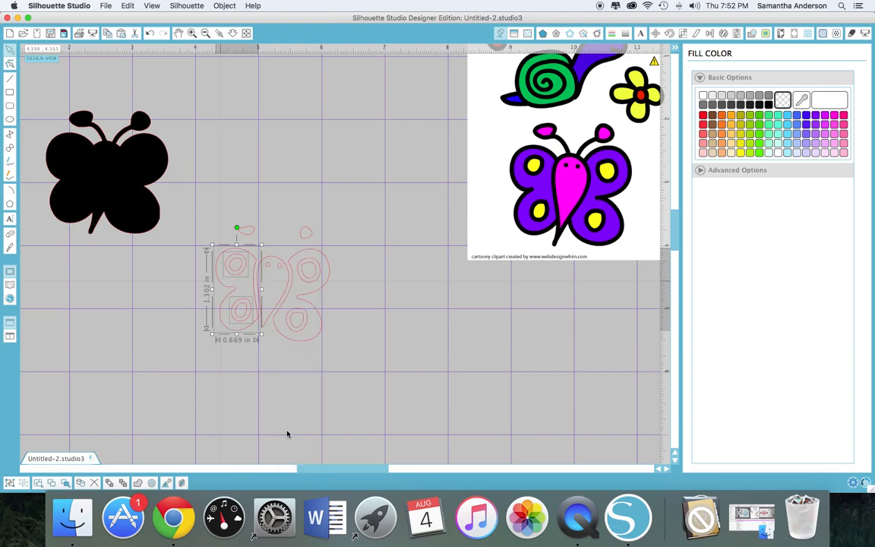
{"action": "left_click", "coordinate": [333, 385]}
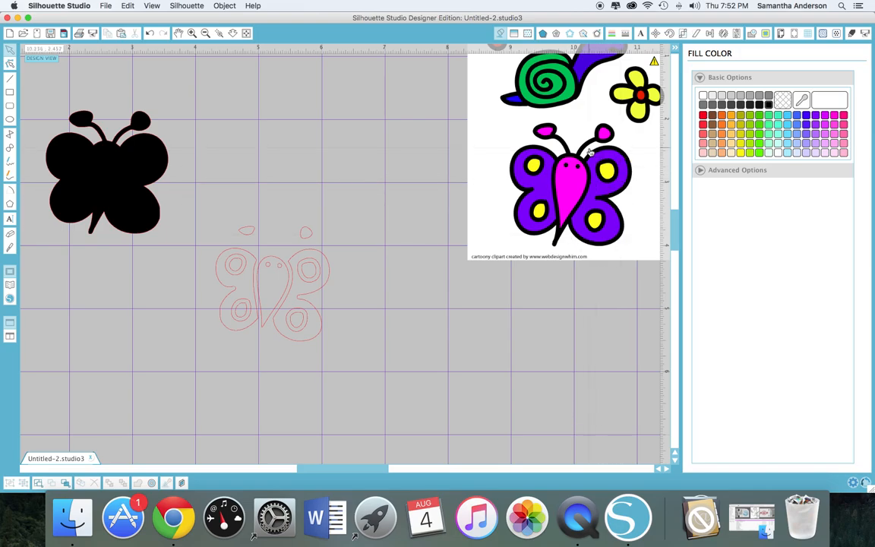
Group the two wings, place them over the black butterfly base and fill them purple.
{"action": "left_click", "coordinate": [311, 295]}
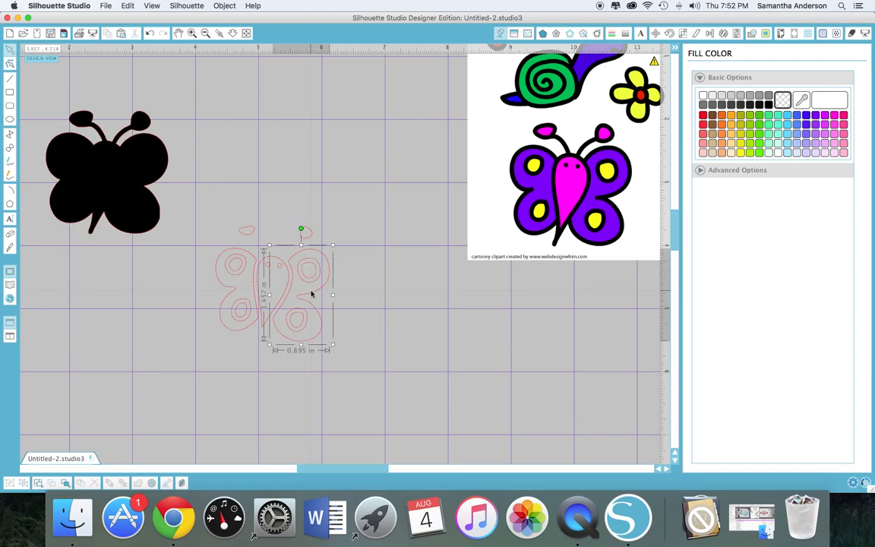
{"action": "left_click", "coordinate": [232, 292], "text": "shift"}
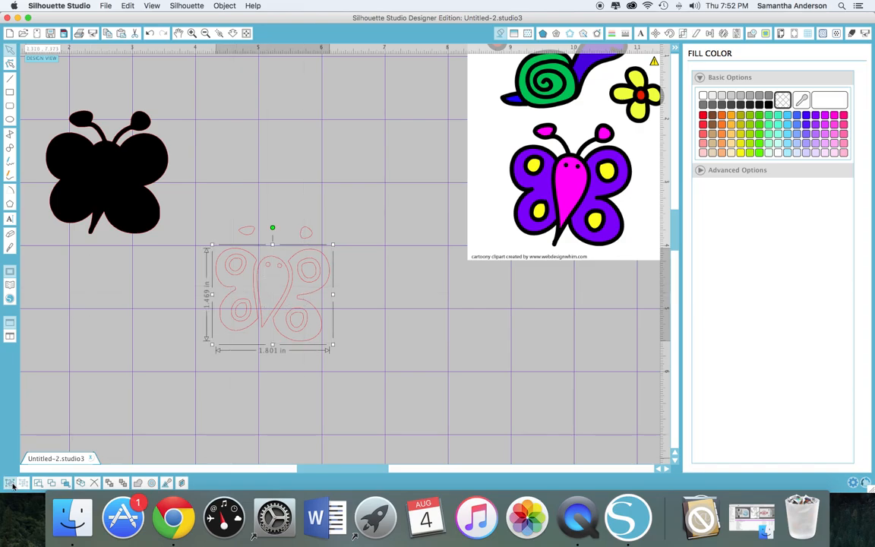
{"action": "left_click_drag", "start_coordinate": [305, 298], "coordinate": [140, 184]}
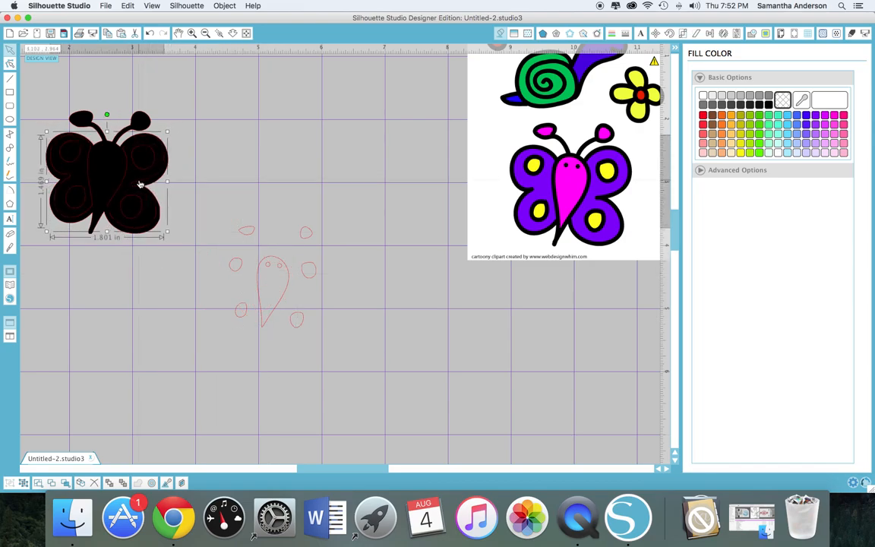
{"action": "left_click", "coordinate": [816, 116]}
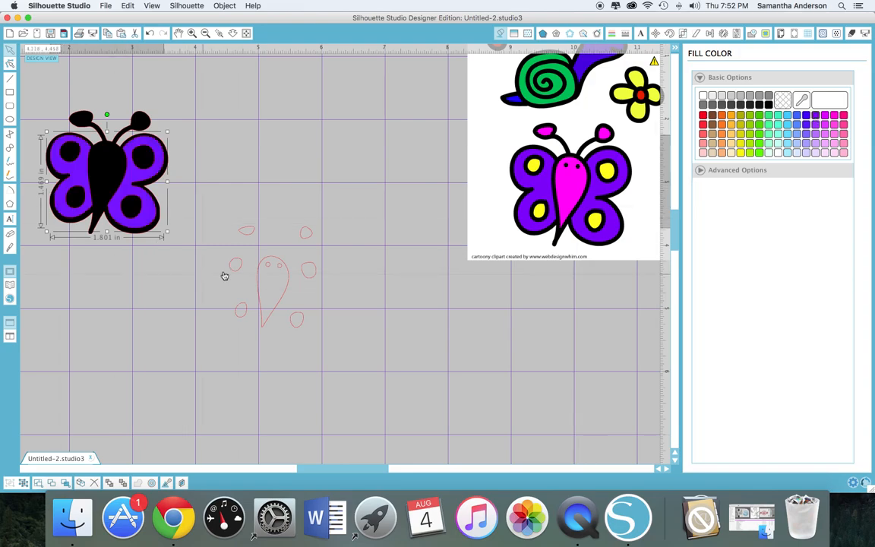
{"action": "left_click_drag", "start_coordinate": [146, 179], "coordinate": [241, 172]}
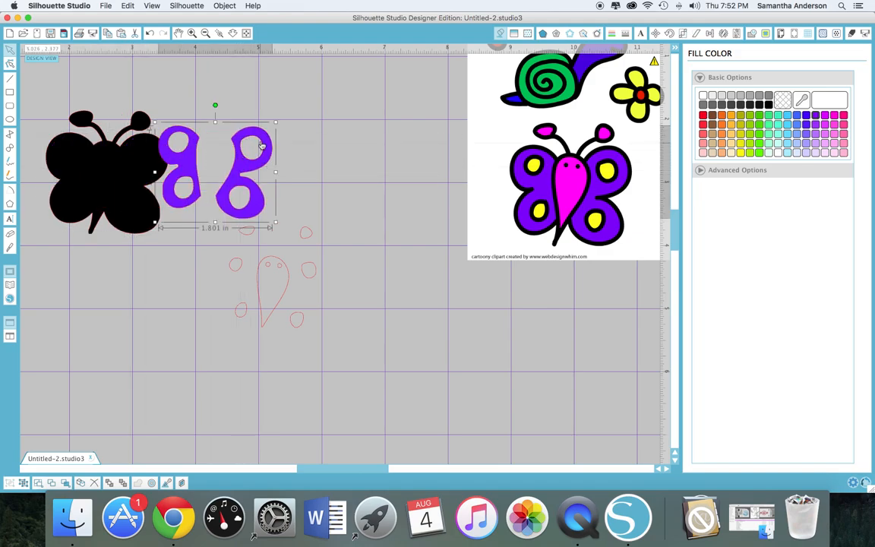
{"action": "left_click_drag", "start_coordinate": [227, 182], "coordinate": [149, 218]}
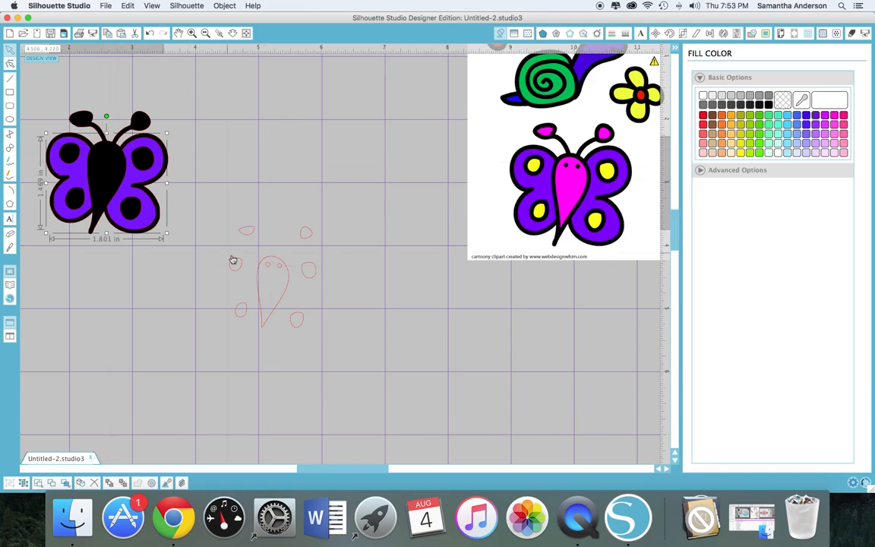
Make a compound path from the butterfly's body outline and its two eyes.
{"action": "left_click", "coordinate": [270, 267]}
{"action": "left_click_drag", "start_coordinate": [271, 270], "coordinate": [286, 293]}
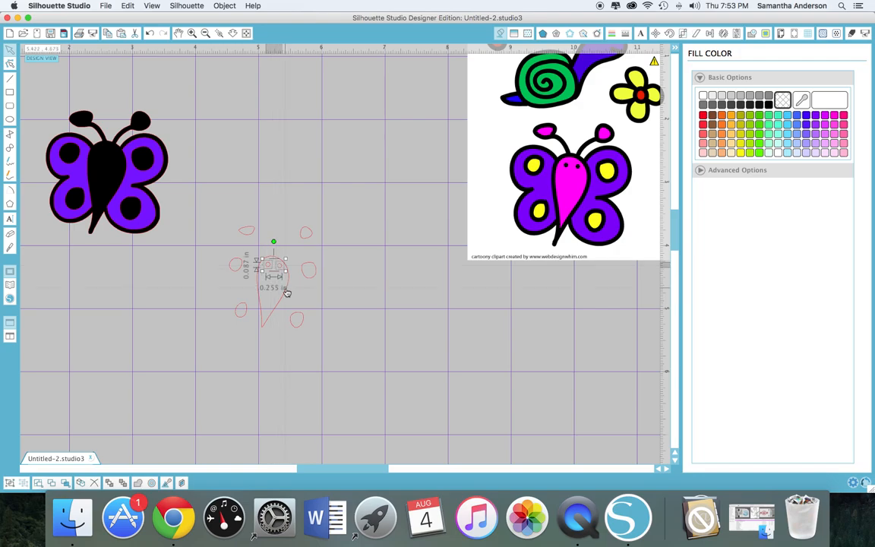
{"action": "left_click", "coordinate": [286, 292]}
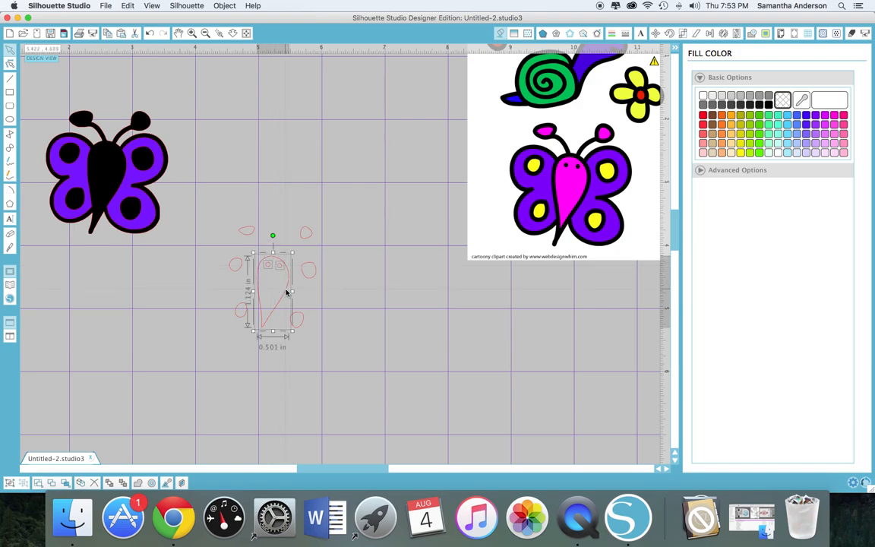
{"action": "right_click", "coordinate": [286, 292]}
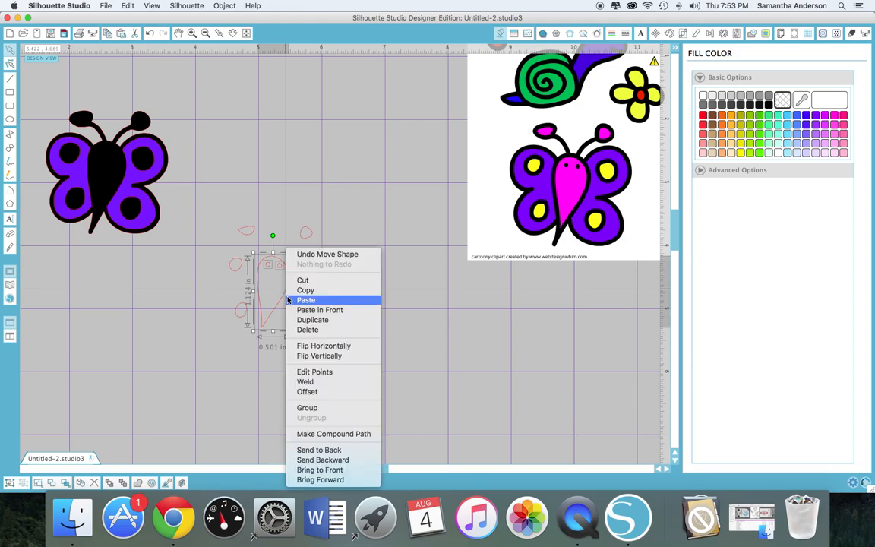
{"action": "left_click", "coordinate": [325, 435]}
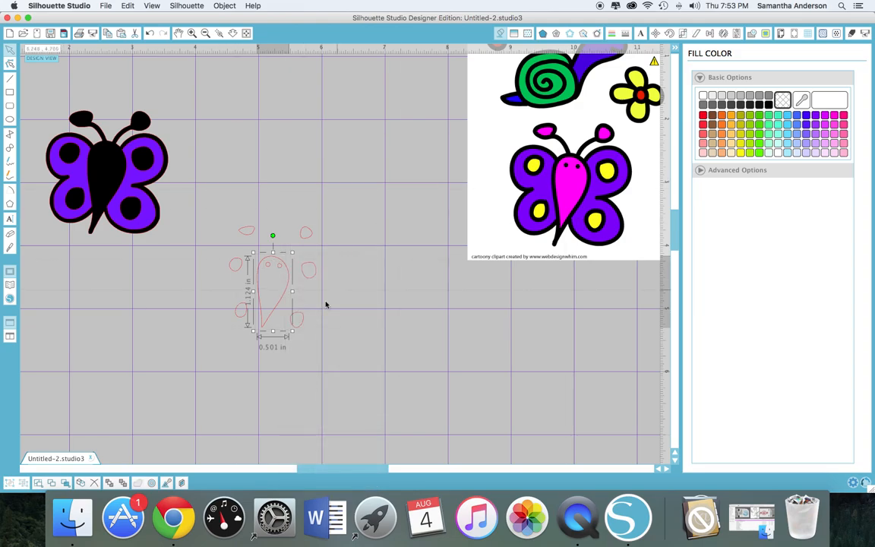
{"action": "left_click", "coordinate": [285, 299]}
{"action": "left_click", "coordinate": [283, 301]}
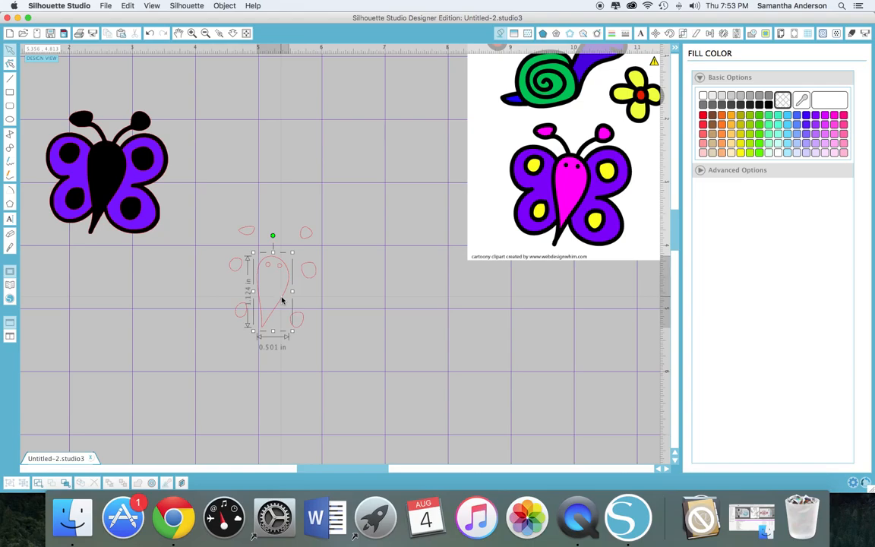
Group the body with both antenna tips, fill the group pink and place it on the black butterfly base.
{"action": "left_click", "coordinate": [307, 236], "text": "shift"}
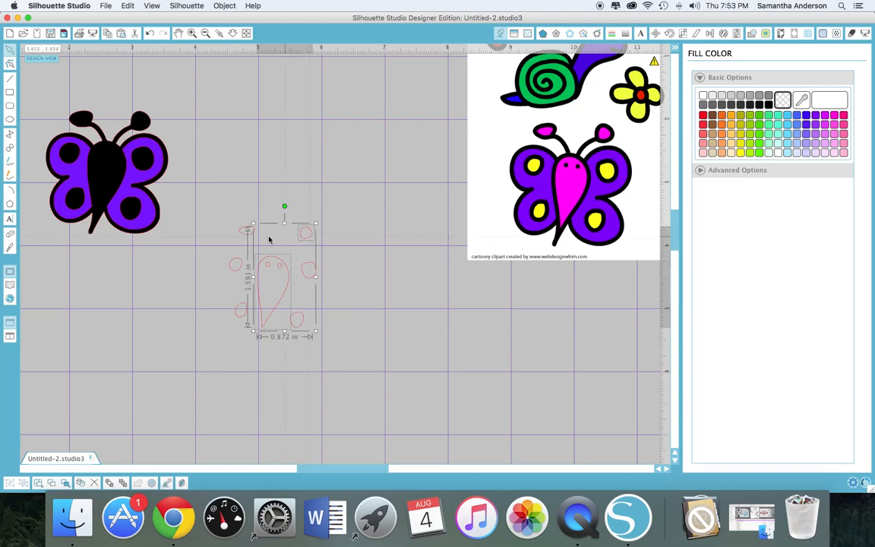
{"action": "left_click", "coordinate": [245, 233], "text": "shift"}
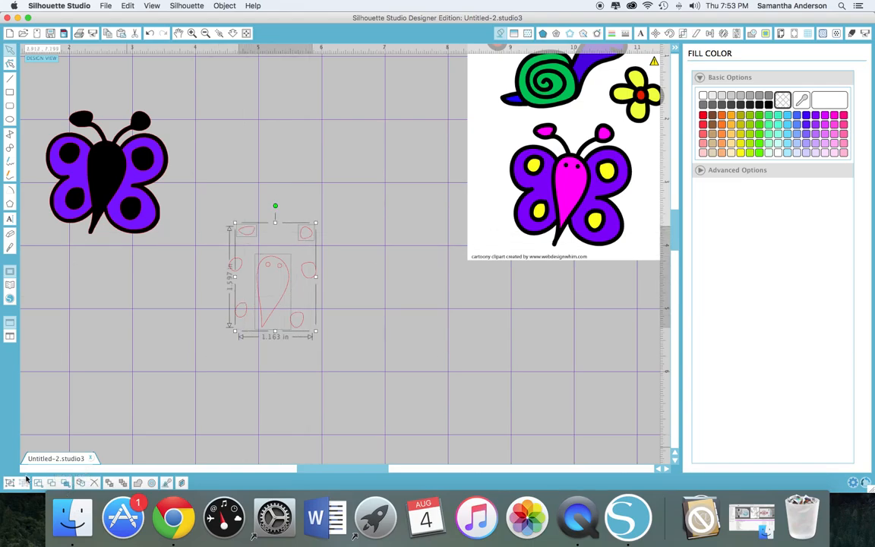
{"action": "key", "text": "super+g"}
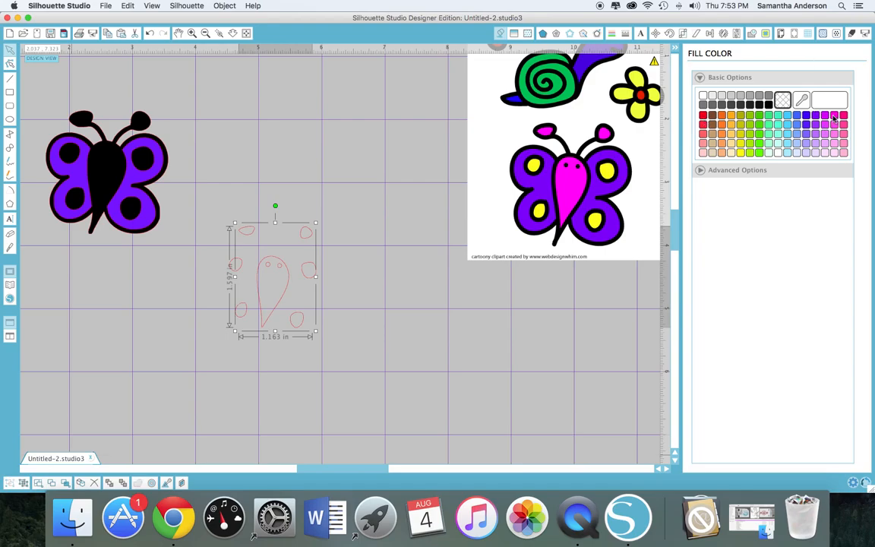
{"action": "left_click", "coordinate": [833, 117]}
{"action": "left_click_drag", "start_coordinate": [283, 295], "coordinate": [112, 180]}
{"action": "left_click", "coordinate": [376, 277]}
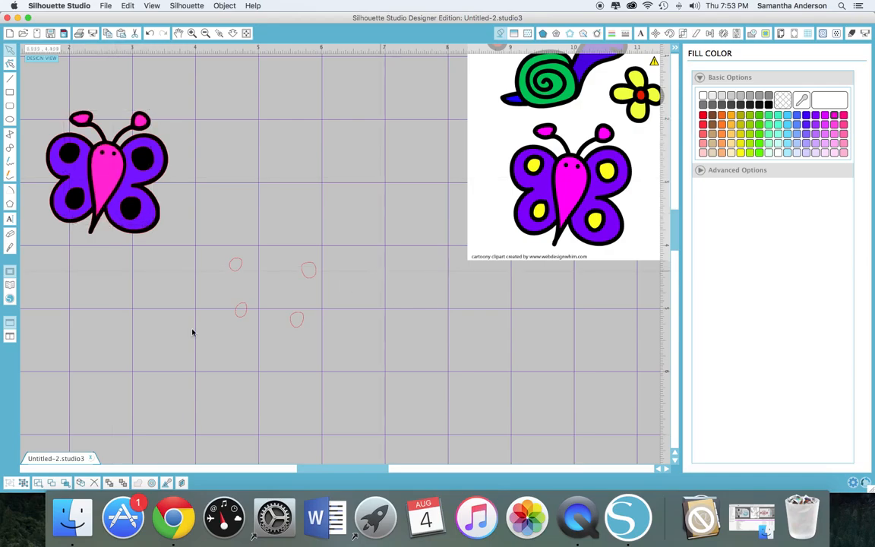
Fill the four remaining wing spots yellow, group them and place them in the openings of the purple wings.
{"action": "left_click_drag", "start_coordinate": [230, 291], "coordinate": [329, 346]}
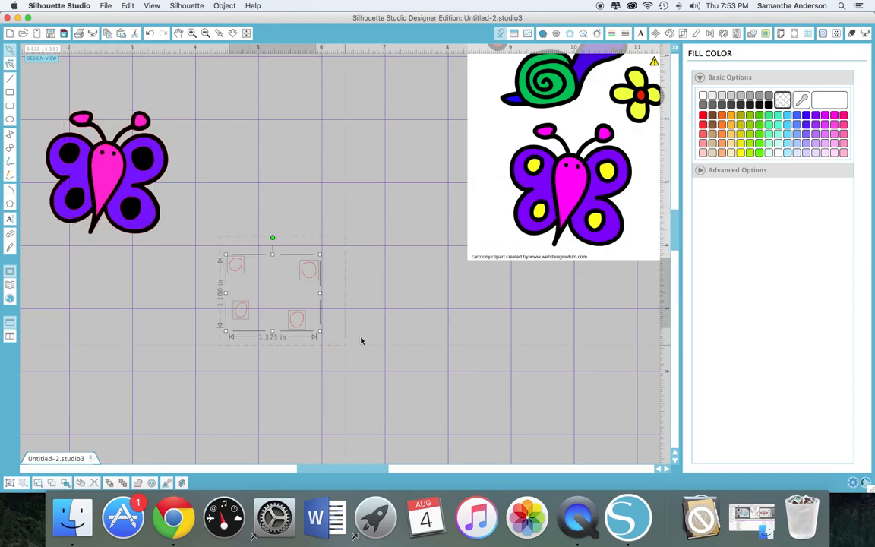
{"action": "left_click", "coordinate": [742, 153]}
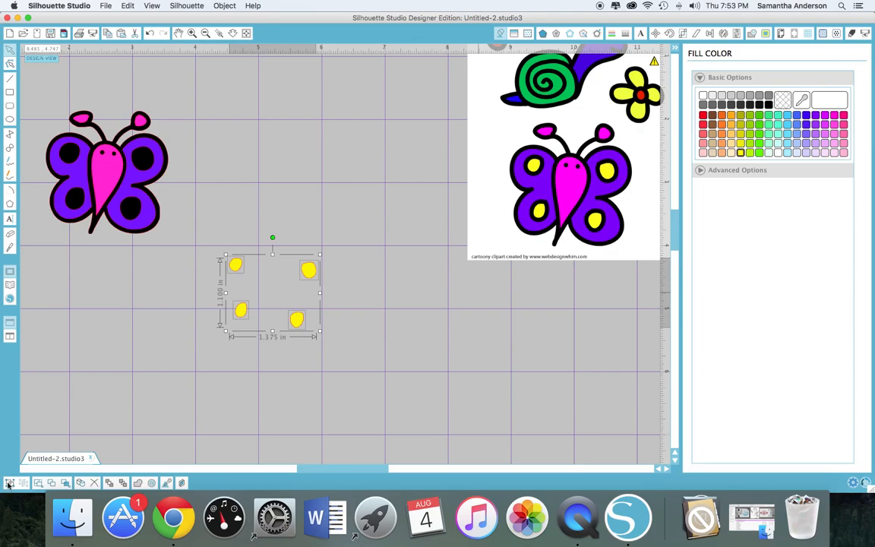
{"action": "left_click_drag", "start_coordinate": [296, 323], "coordinate": [129, 214]}
{"action": "left_click", "coordinate": [191, 239]}
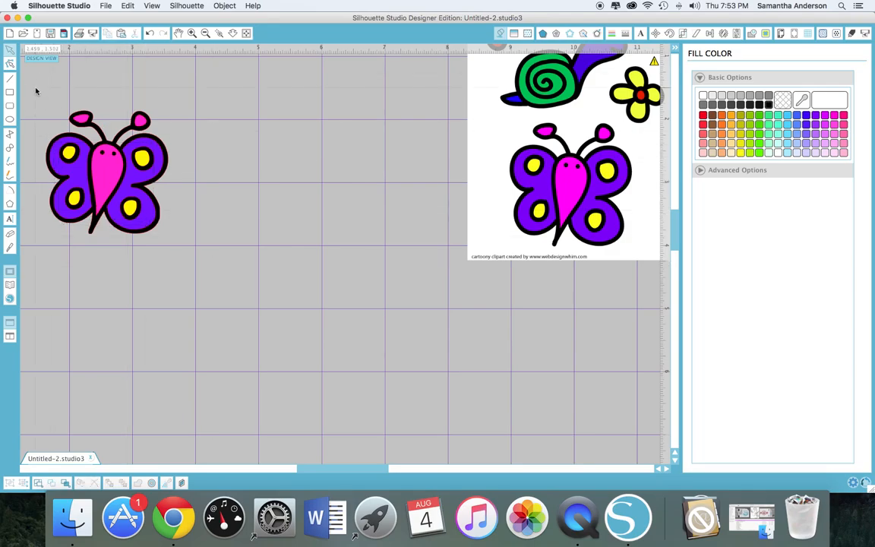
Group all layers of the assembled butterfly, shift it to the right and enlarge it to about 3.8 in wide.
{"action": "left_click_drag", "start_coordinate": [34, 91], "coordinate": [130, 248]}
{"action": "left_click", "coordinate": [10, 483]}
{"action": "left_click_drag", "start_coordinate": [116, 215], "coordinate": [222, 226]}
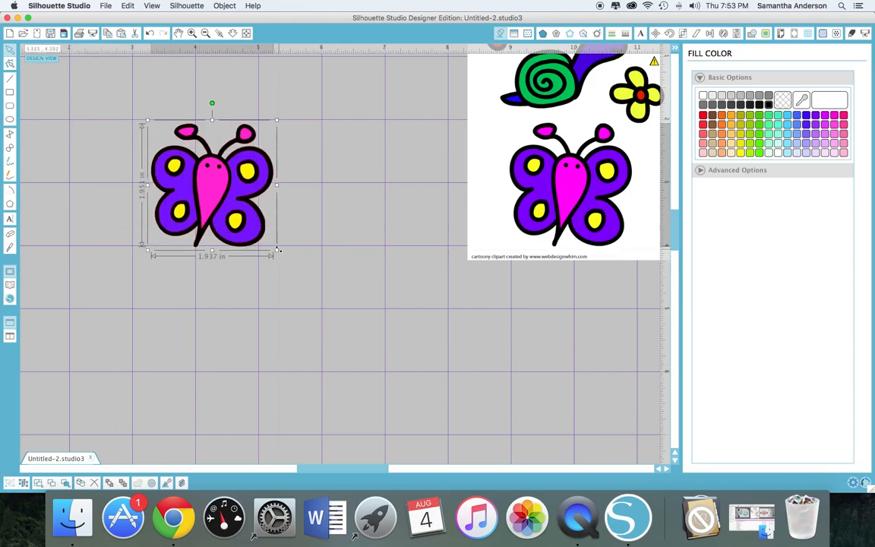
{"action": "left_click_drag", "start_coordinate": [278, 251], "coordinate": [389, 359]}
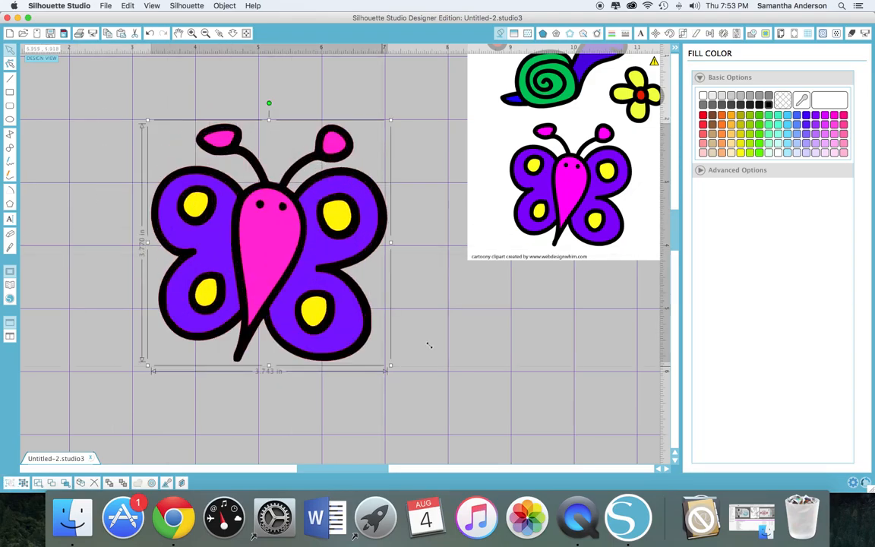
Delete the clip-art image, and enlarge the butterfly to about 6.5 in wide in the page's upper left corner.
{"action": "left_click", "coordinate": [515, 215]}
{"action": "key", "text": "Delete"}
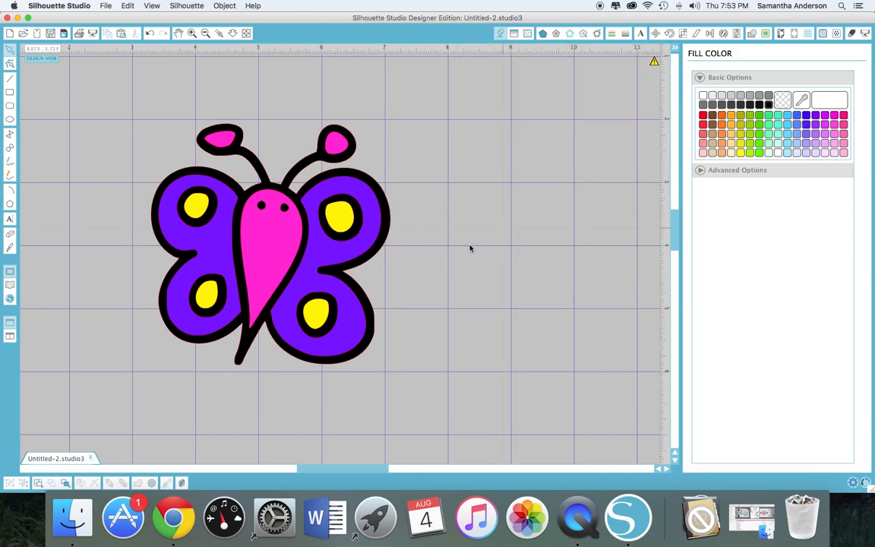
{"action": "left_click", "coordinate": [203, 34]}
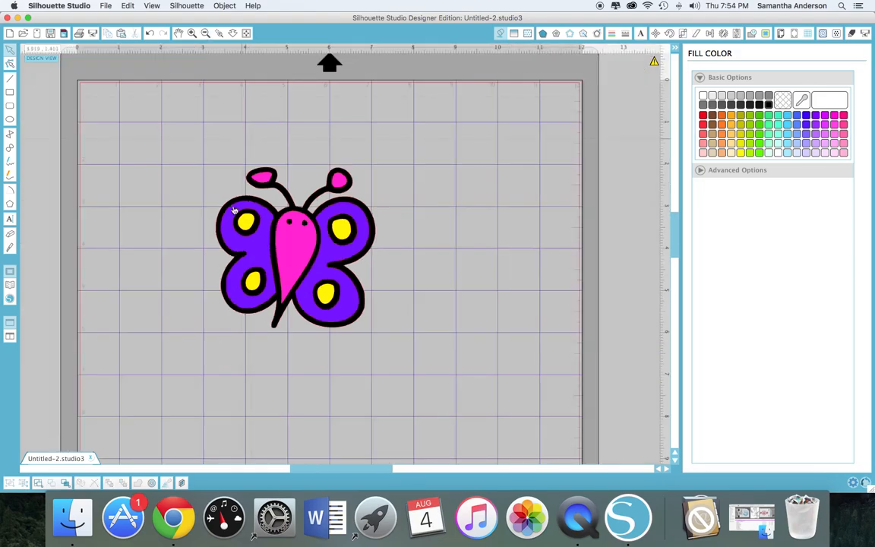
{"action": "left_click_drag", "start_coordinate": [296, 256], "coordinate": [166, 193]}
{"action": "left_click", "coordinate": [171, 182]}
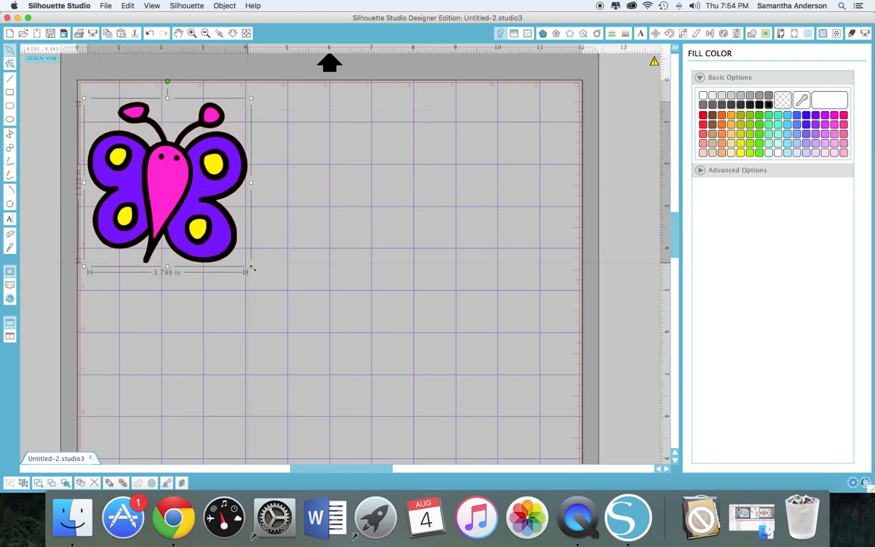
{"action": "left_click_drag", "start_coordinate": [250, 267], "coordinate": [363, 380]}
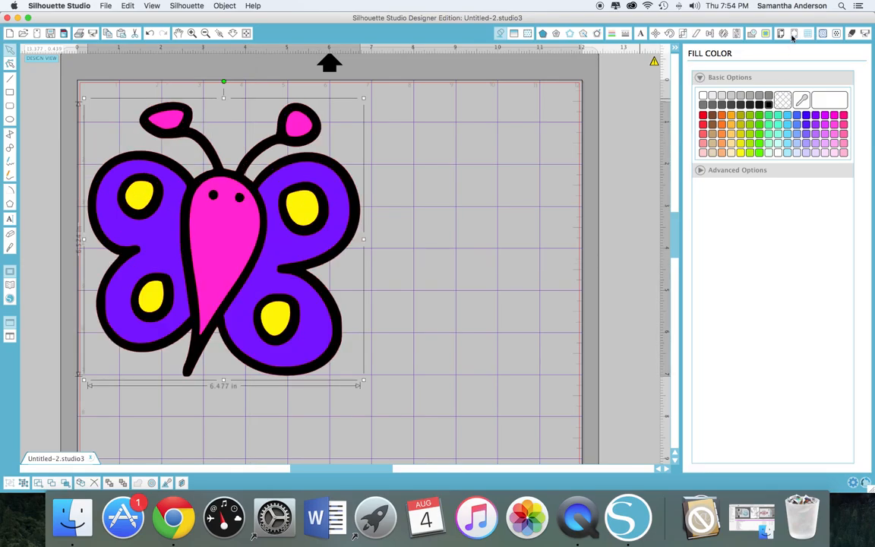
Enter 5 in as the butterfly's width and height in the Scale settings with the aspect ratio locked.
{"action": "left_click", "coordinate": [781, 34]}
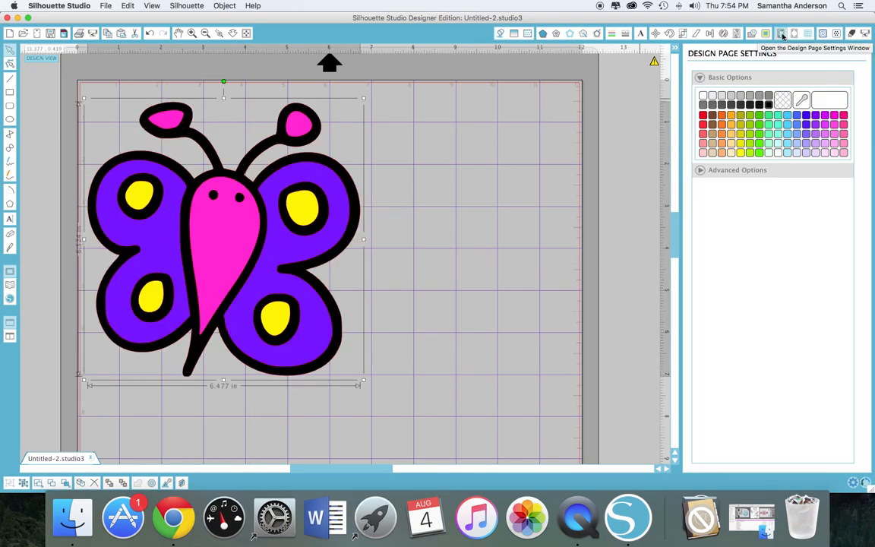
{"action": "key", "text": "super+z"}
{"action": "key", "text": "super+shift+z"}
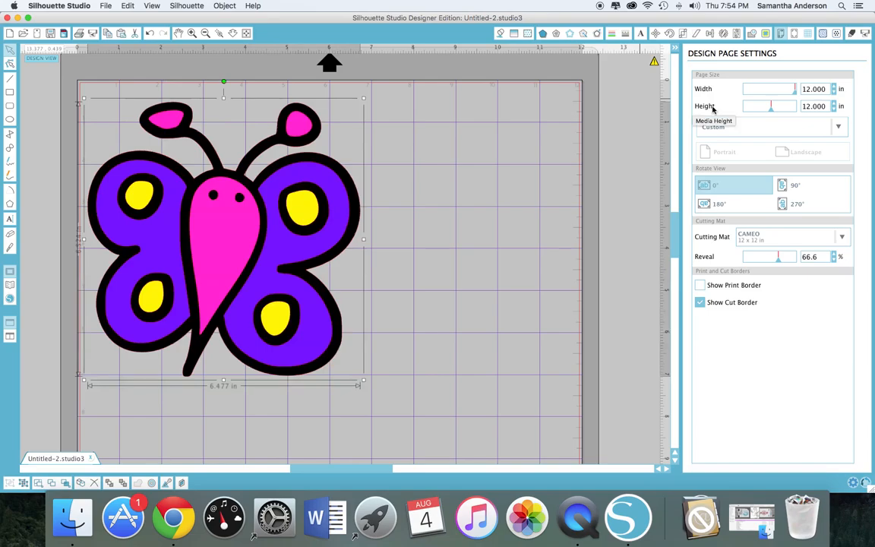
{"action": "left_click", "coordinate": [682, 33]}
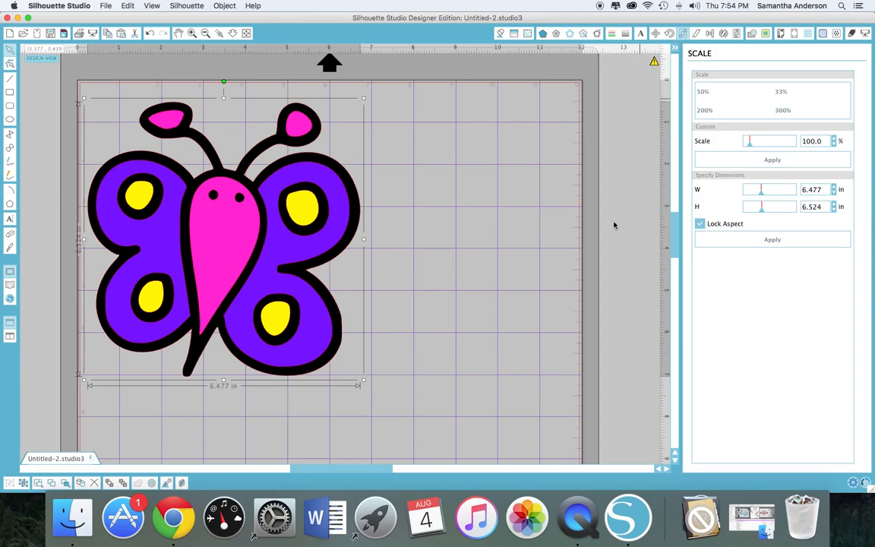
{"action": "left_click", "coordinate": [821, 191]}
{"action": "left_click_drag", "start_coordinate": [822, 189], "coordinate": [760, 189]}
{"action": "type", "text": "5"}
{"action": "key", "text": "Tab"}
{"action": "type", "text": "5"}
{"action": "key", "text": "Tab"}
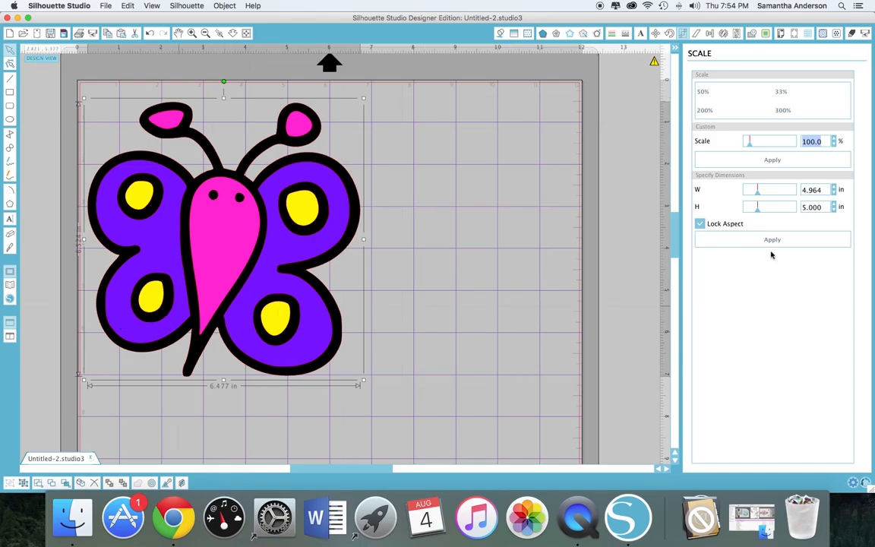
Unlock the aspect ratio, resize the butterfly to 5 in wide, and move it closer to the page's upper left corner.
{"action": "left_click", "coordinate": [700, 224]}
{"action": "left_click", "coordinate": [799, 190]}
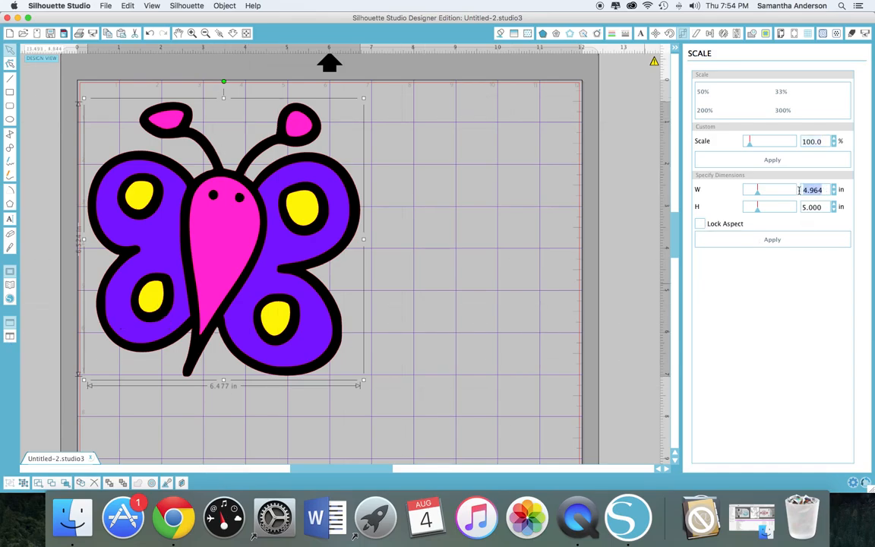
{"action": "type", "text": "5"}
{"action": "key", "text": "Return"}
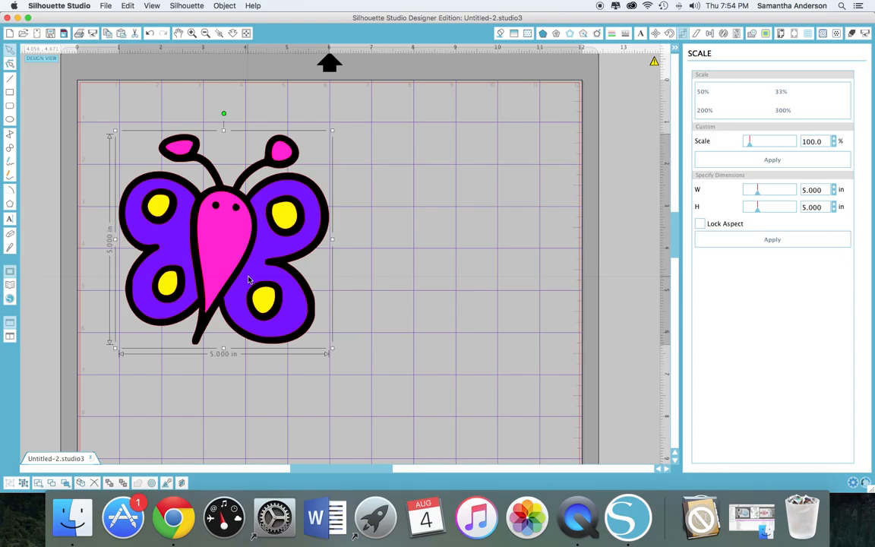
{"action": "left_click_drag", "start_coordinate": [228, 275], "coordinate": [212, 248]}
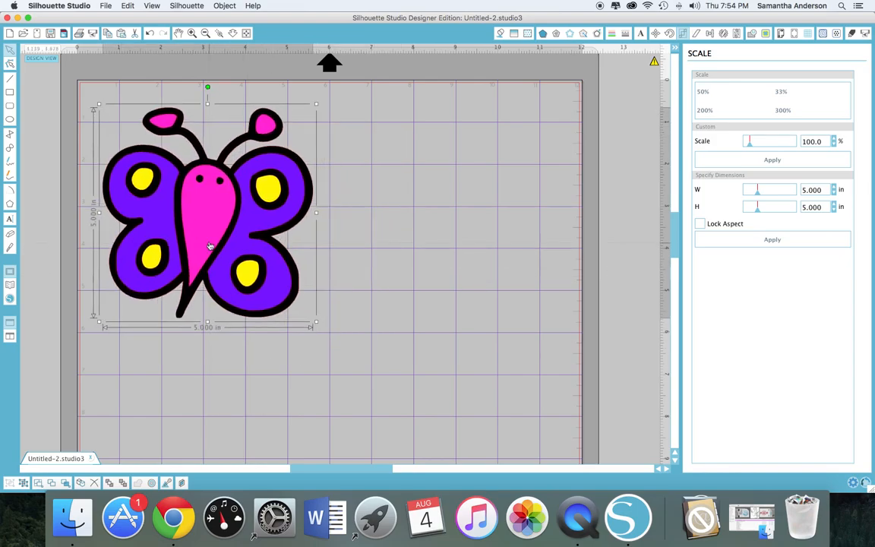
Ungroup the butterfly and spread its pink, purple and yellow layers across the page, clear of the black base.
{"action": "right_click", "coordinate": [206, 232]}
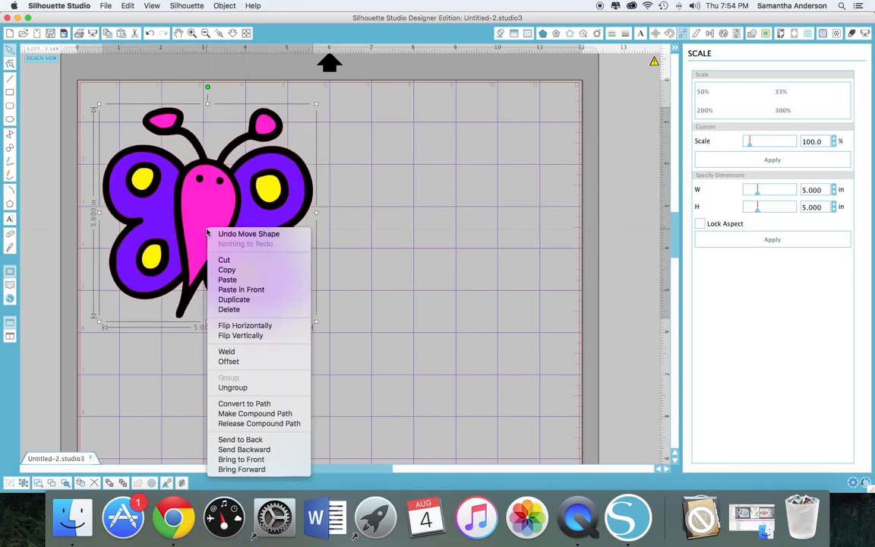
{"action": "left_click", "coordinate": [258, 388]}
{"action": "left_click", "coordinate": [260, 391]}
{"action": "left_click_drag", "start_coordinate": [211, 236], "coordinate": [551, 205]}
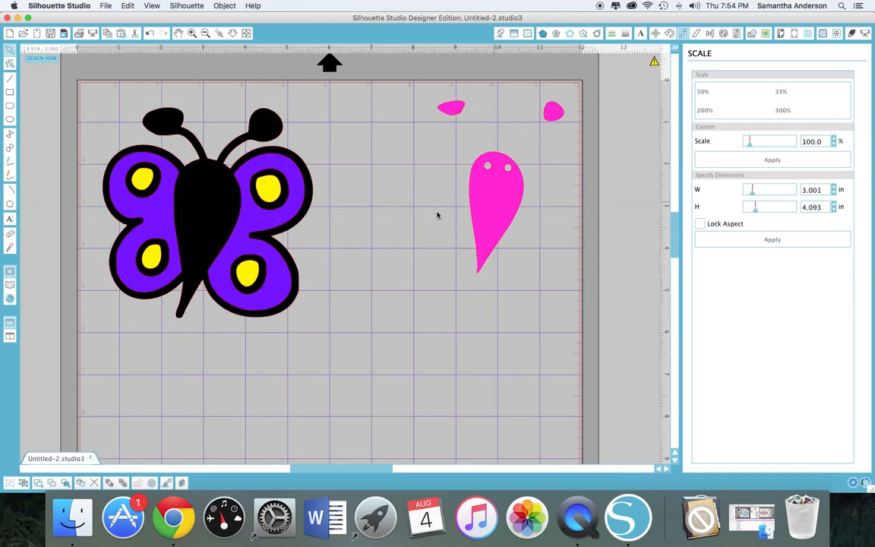
{"action": "left_click_drag", "start_coordinate": [244, 234], "coordinate": [524, 367]}
{"action": "left_click_drag", "start_coordinate": [245, 275], "coordinate": [229, 459]}
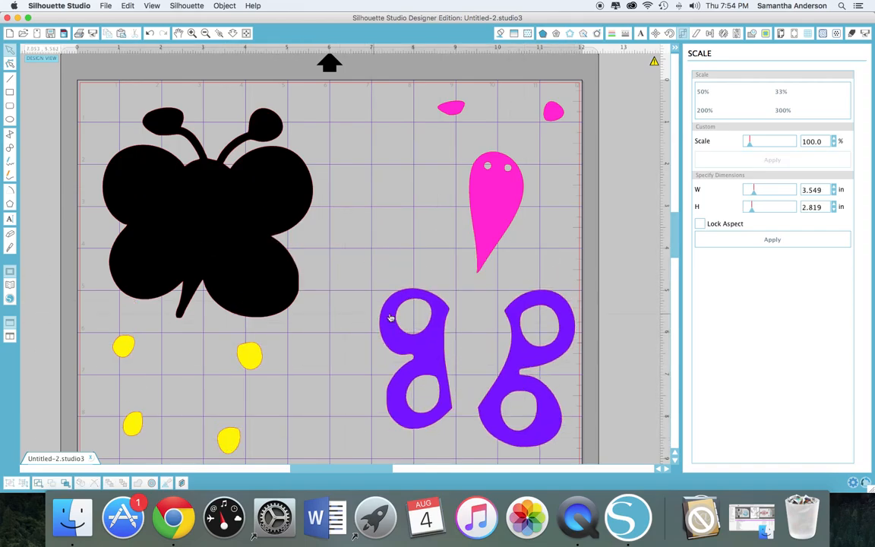